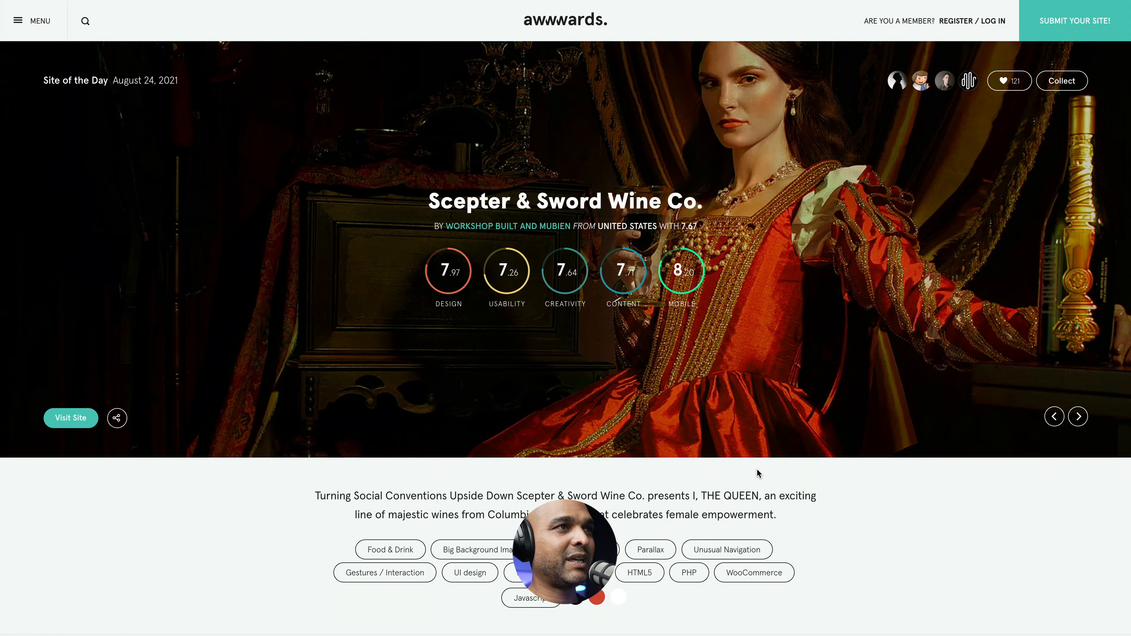
# - Open the Scepter & Sword Wine Co. site from its award page and look through its horizontally scrolling homepage
pyautogui.click(571, 419)
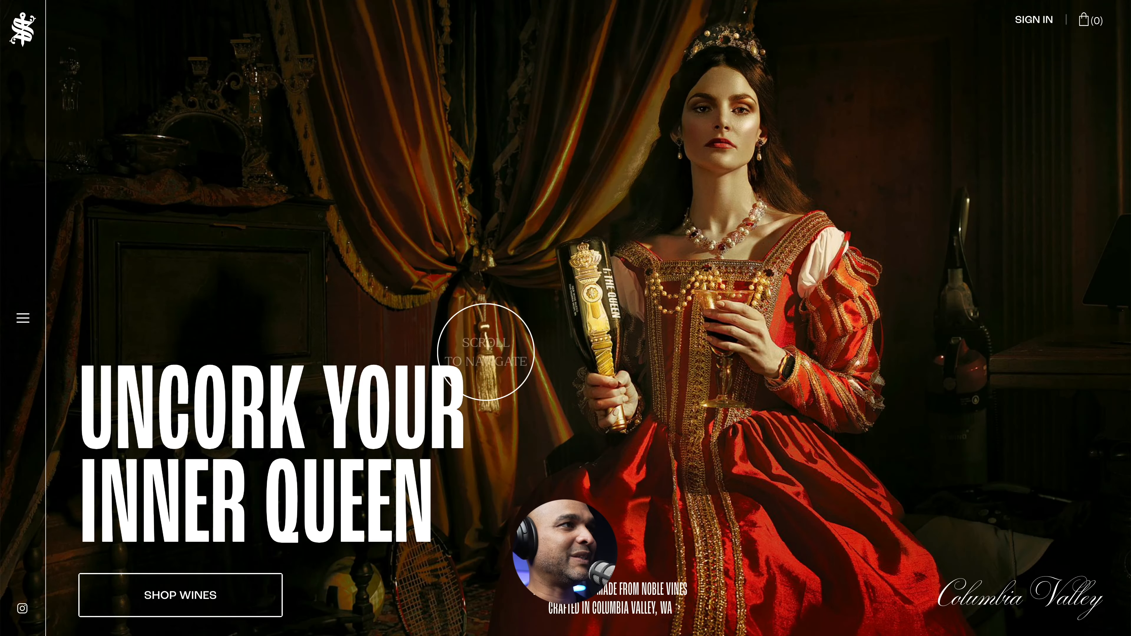
pyautogui.scroll(-5, 450, 377)
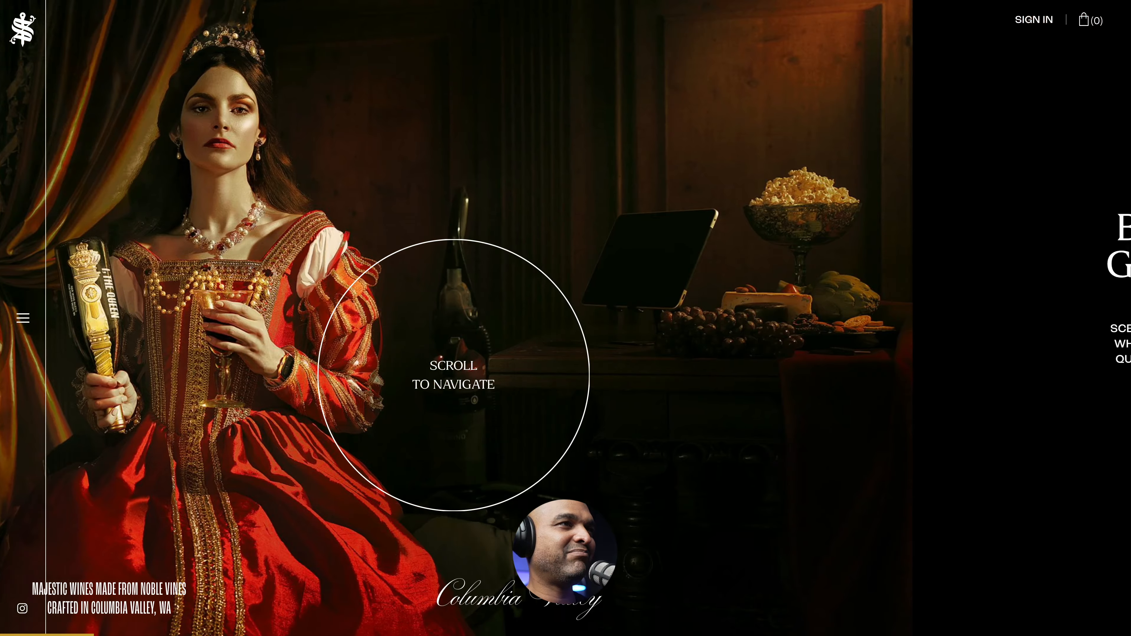
pyautogui.scroll(-5, 453, 375)
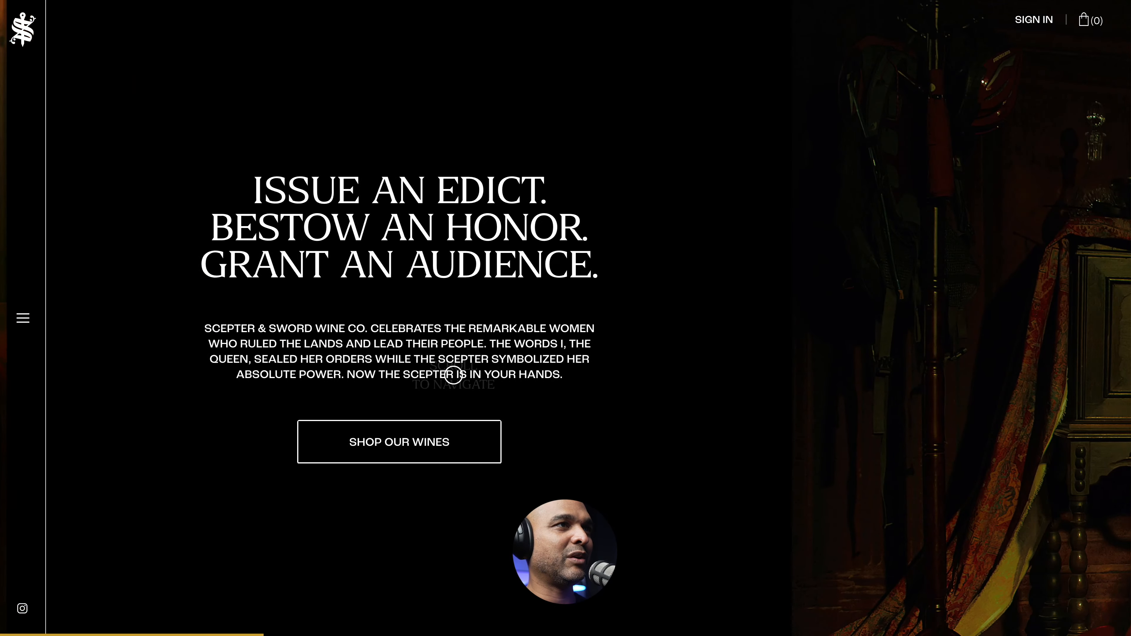
pyautogui.scroll(-10, 454, 375)
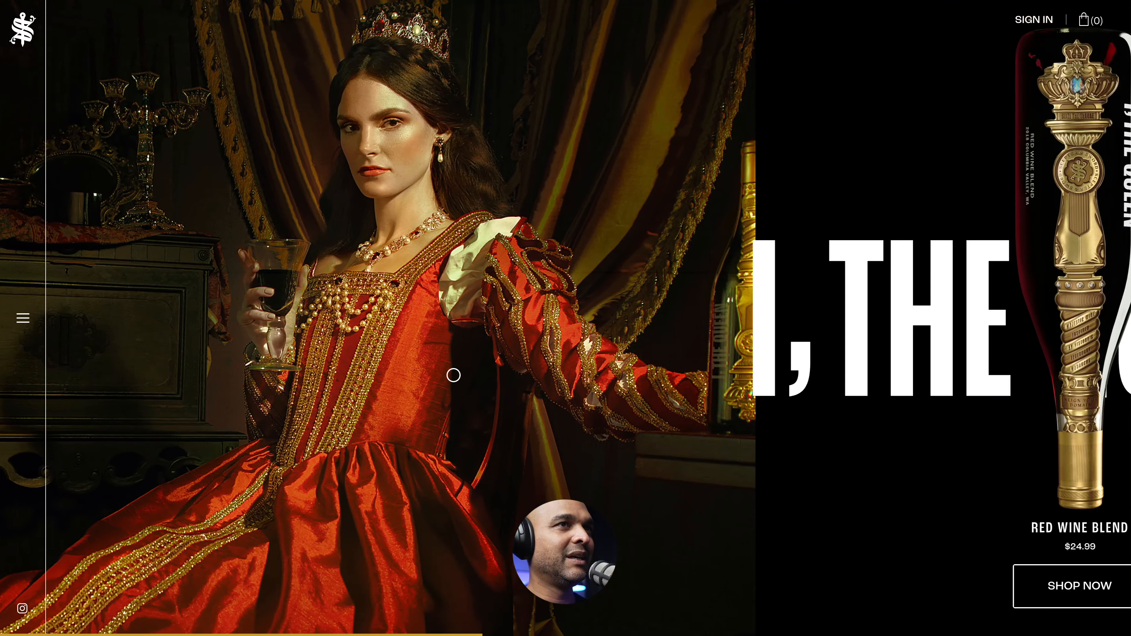
pyautogui.scroll(-10, 453, 376)
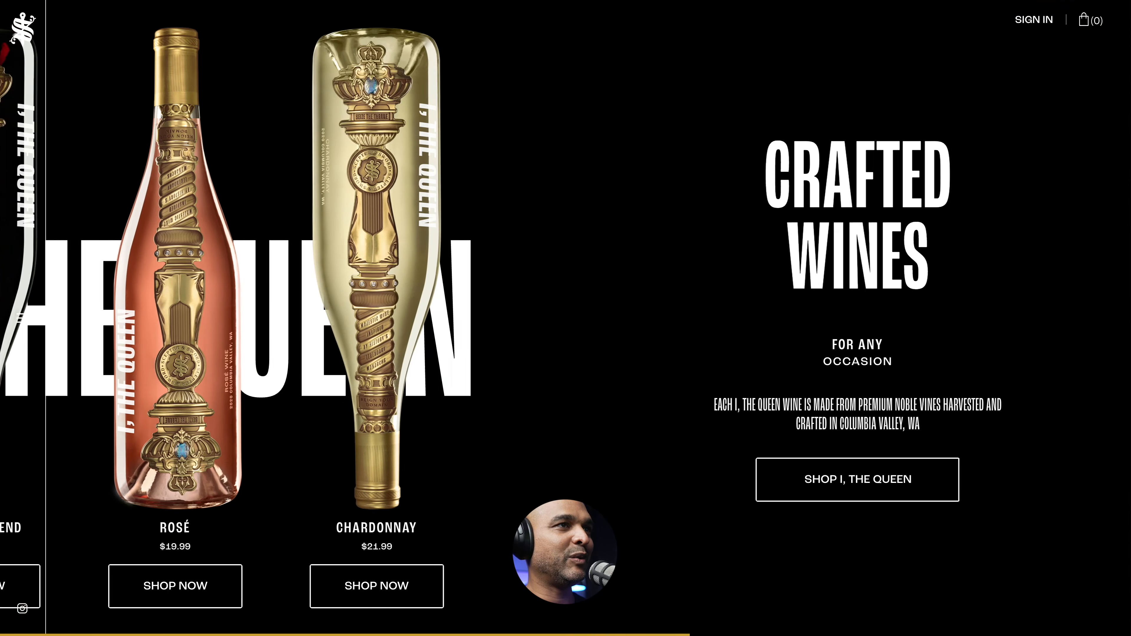
pyautogui.scroll(-10, 454, 375)
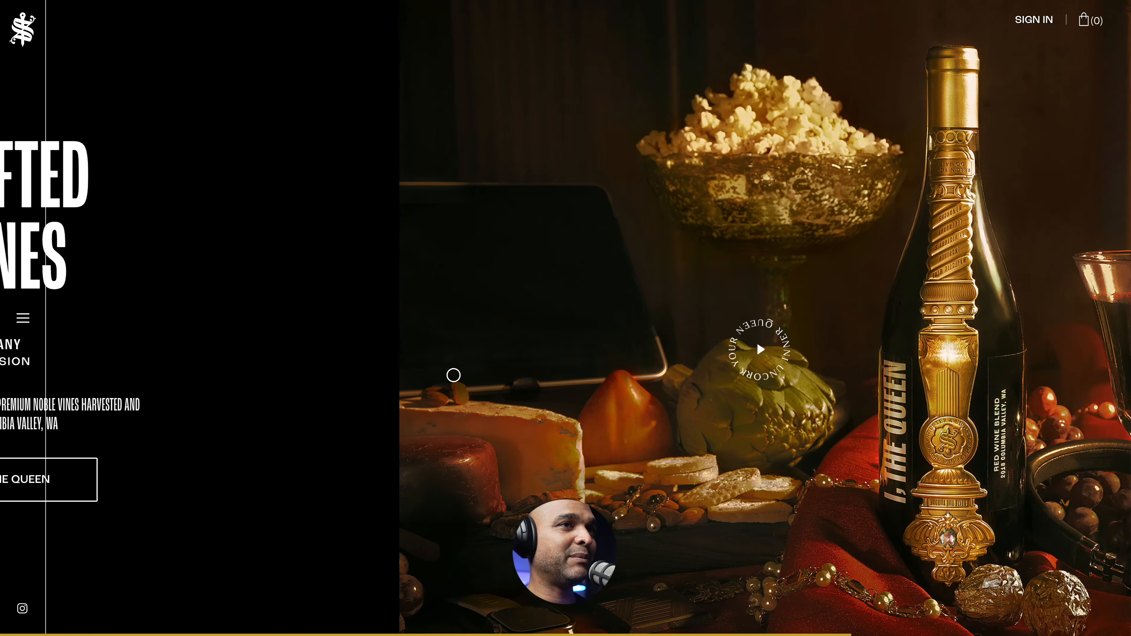
pyautogui.scroll(15, 453, 375)
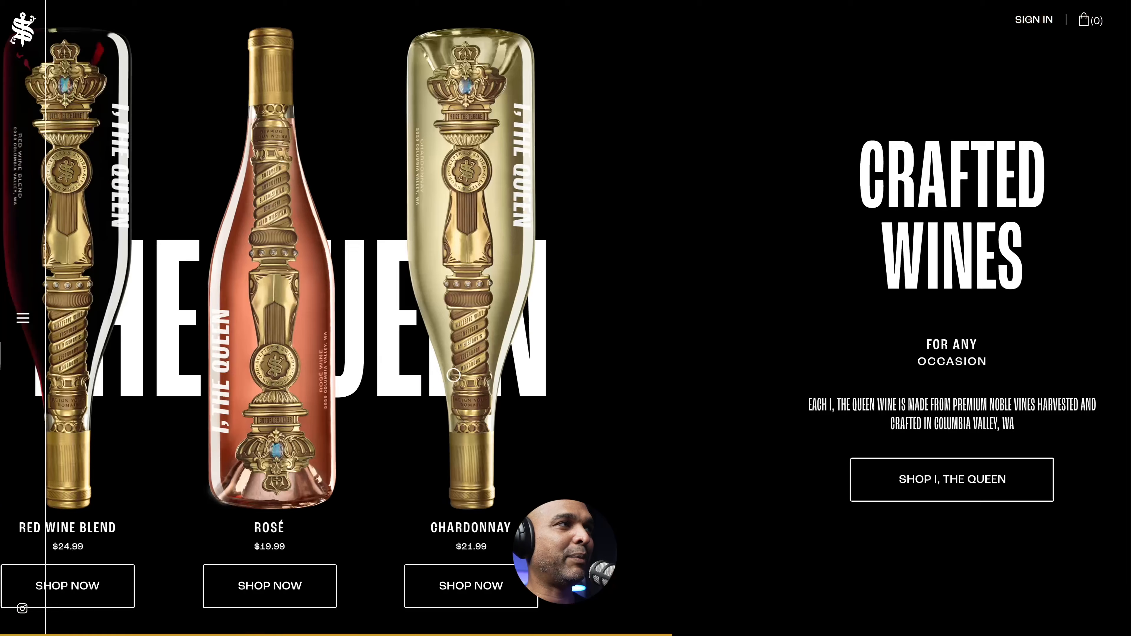
pyautogui.scroll(-10, 454, 375)
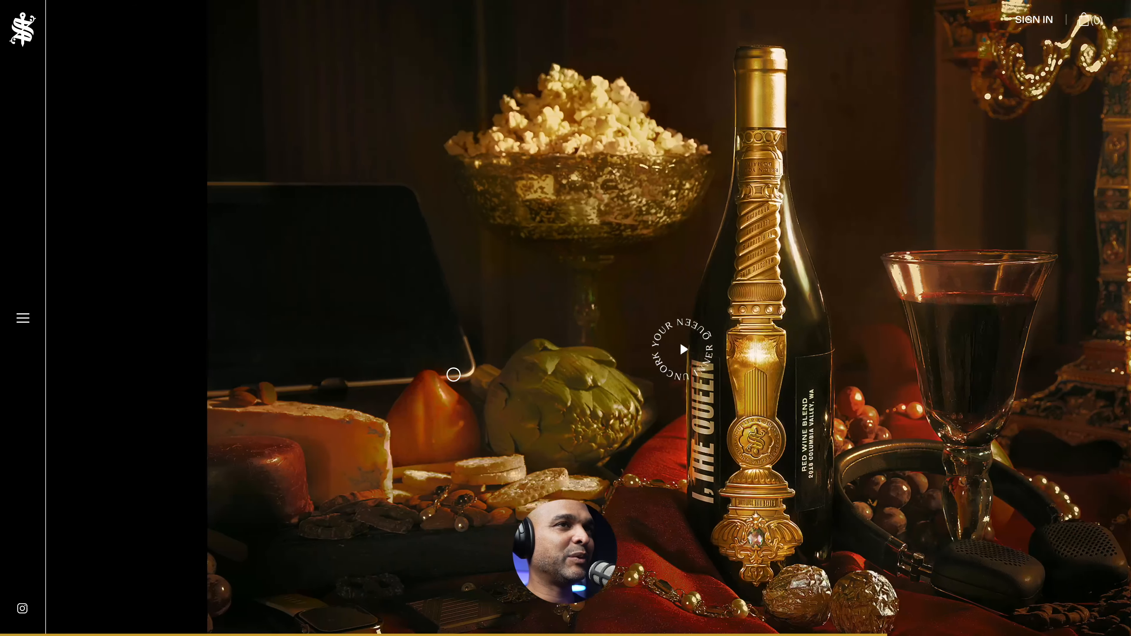
pyautogui.scroll(-10, 453, 376)
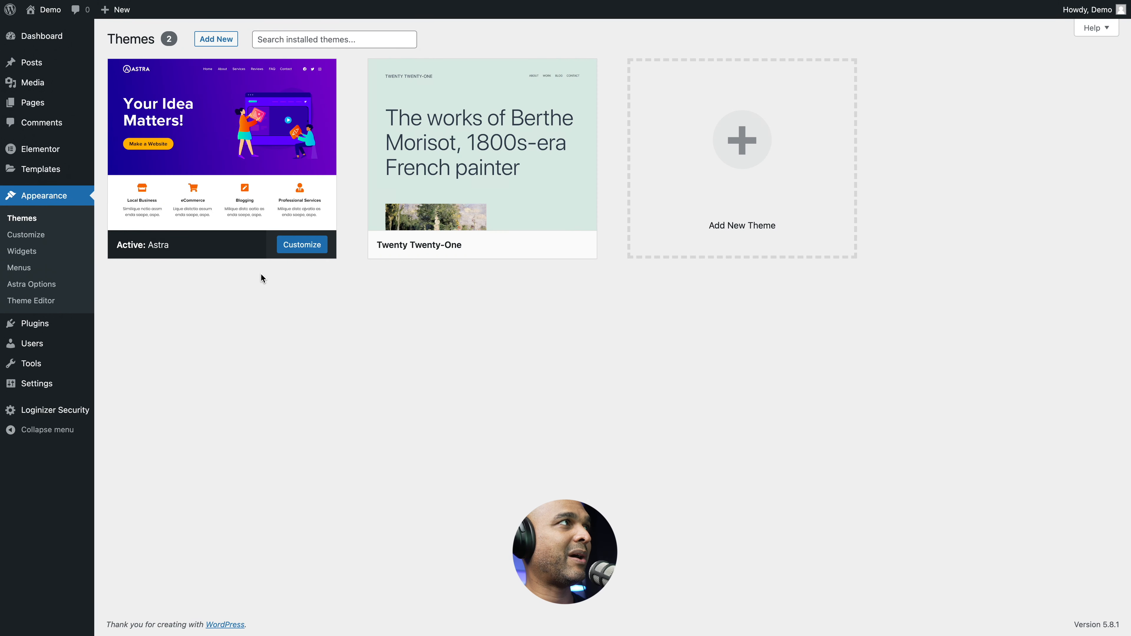
# - Look through the recreated "Uncork Your Inner Queen" page, from the opening image to the wine bottle section
pyautogui.moveTo(219, 171)
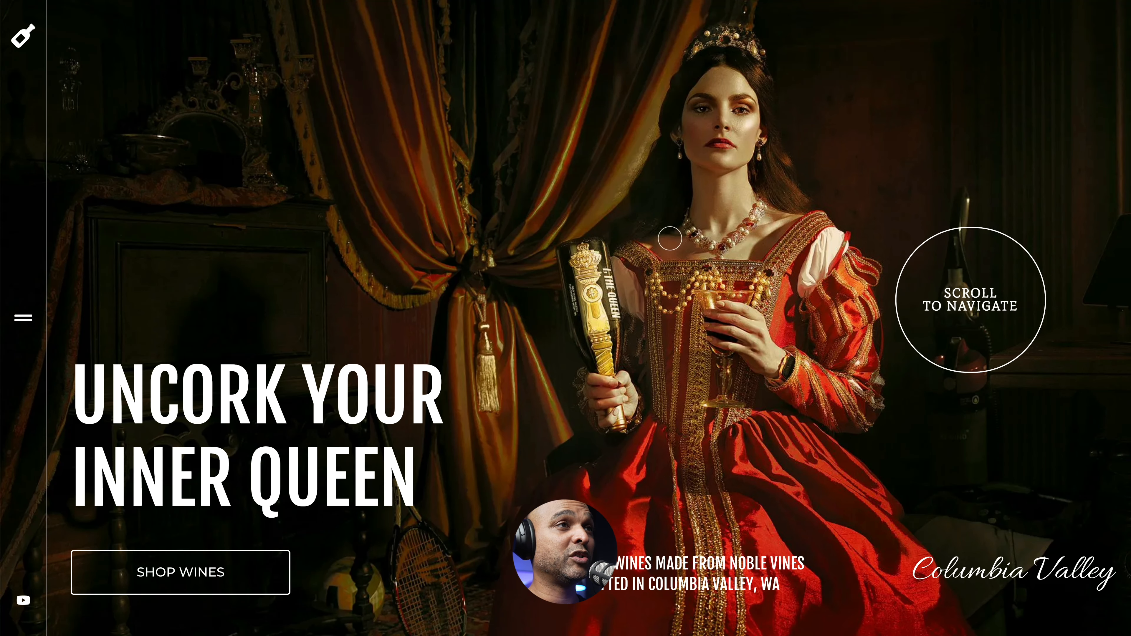
pyautogui.scroll(-5, 726, 307)
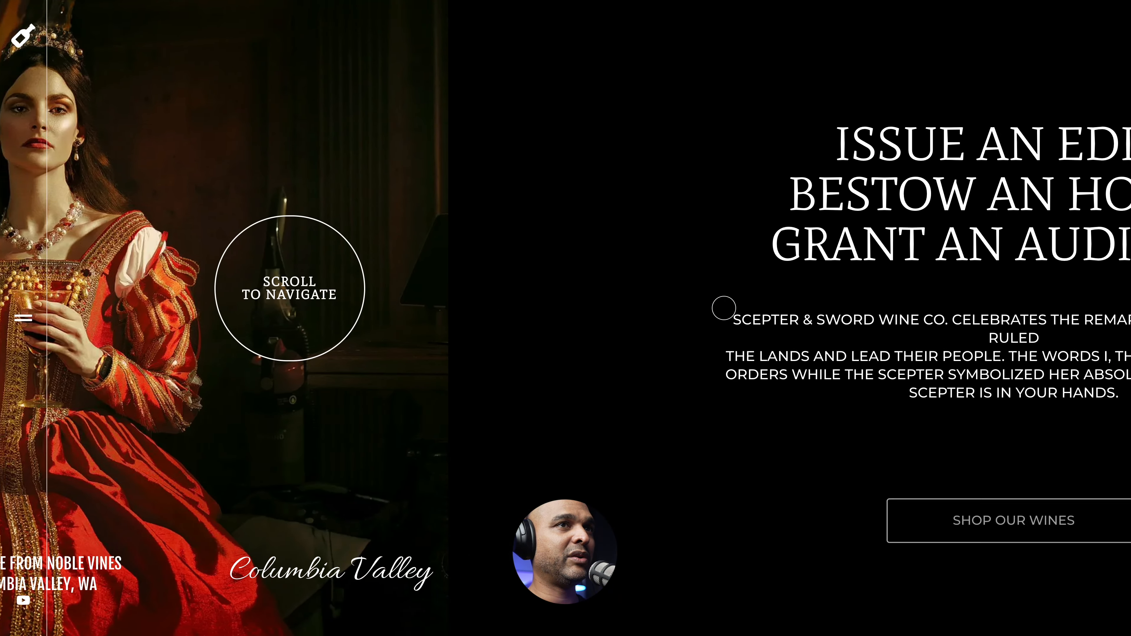
pyautogui.scroll(-5, 724, 307)
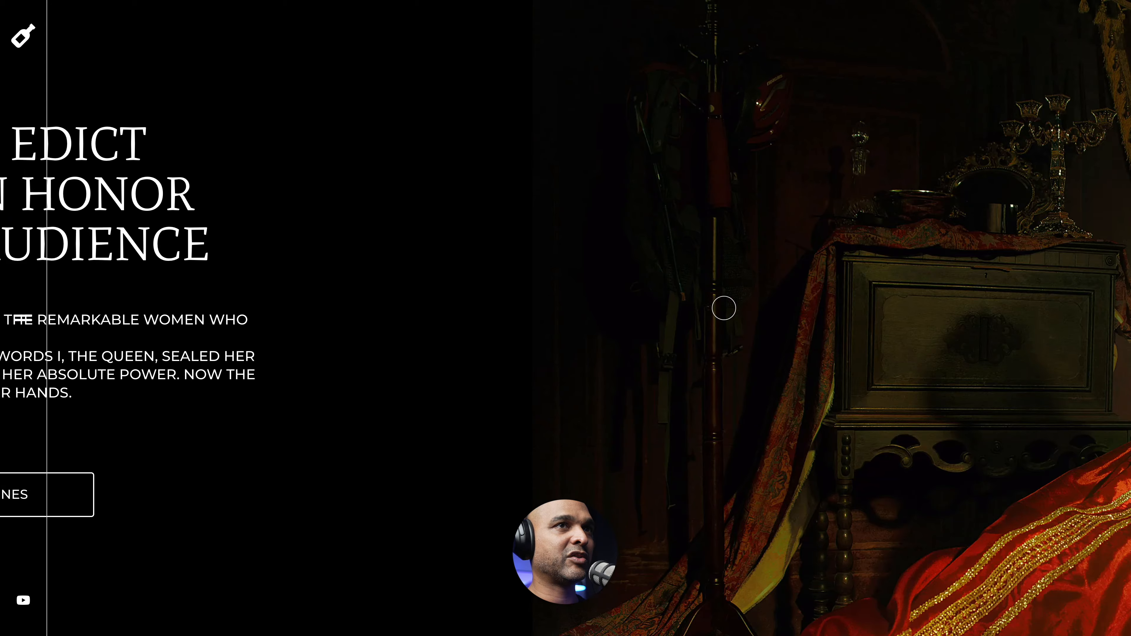
pyautogui.scroll(-5, 724, 307)
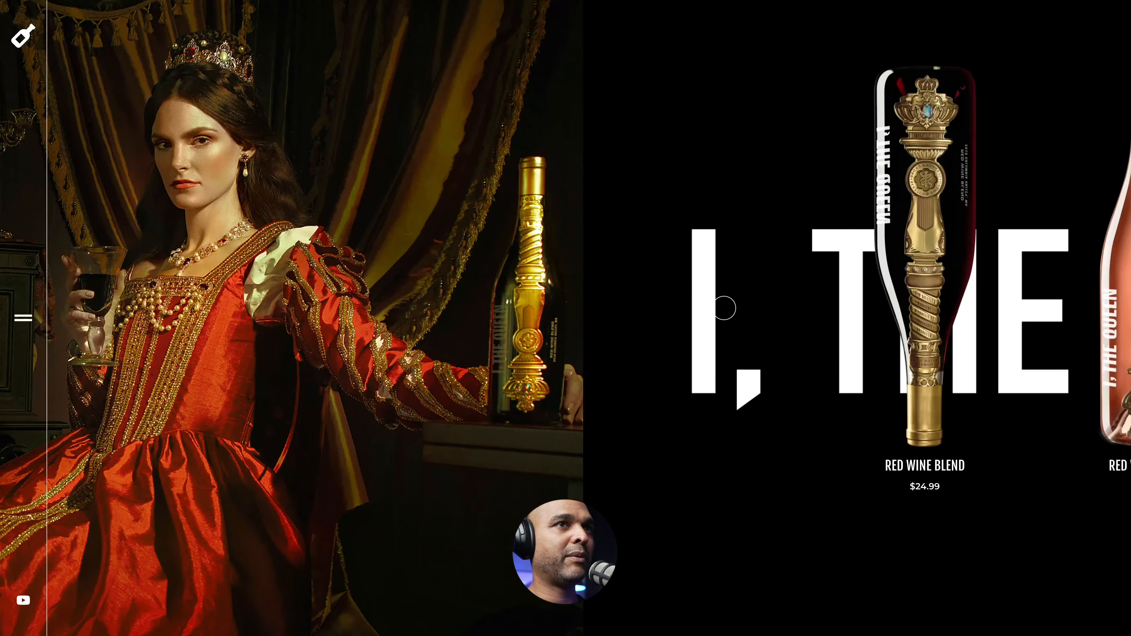
pyautogui.scroll(-3, 724, 308)
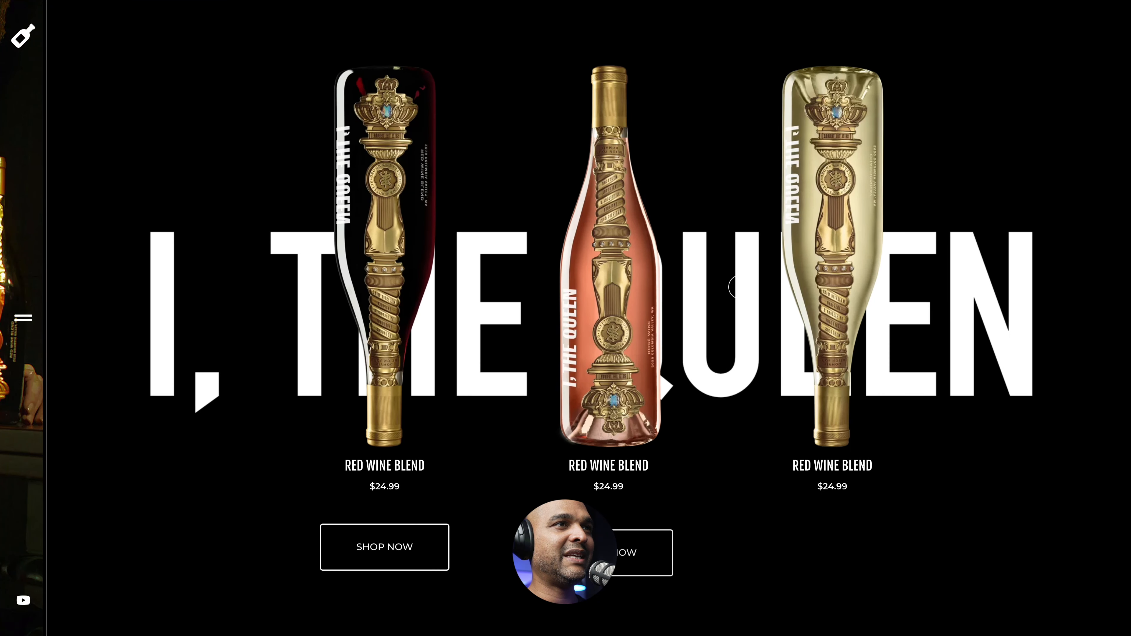
pyautogui.scroll(-5, 710, 289)
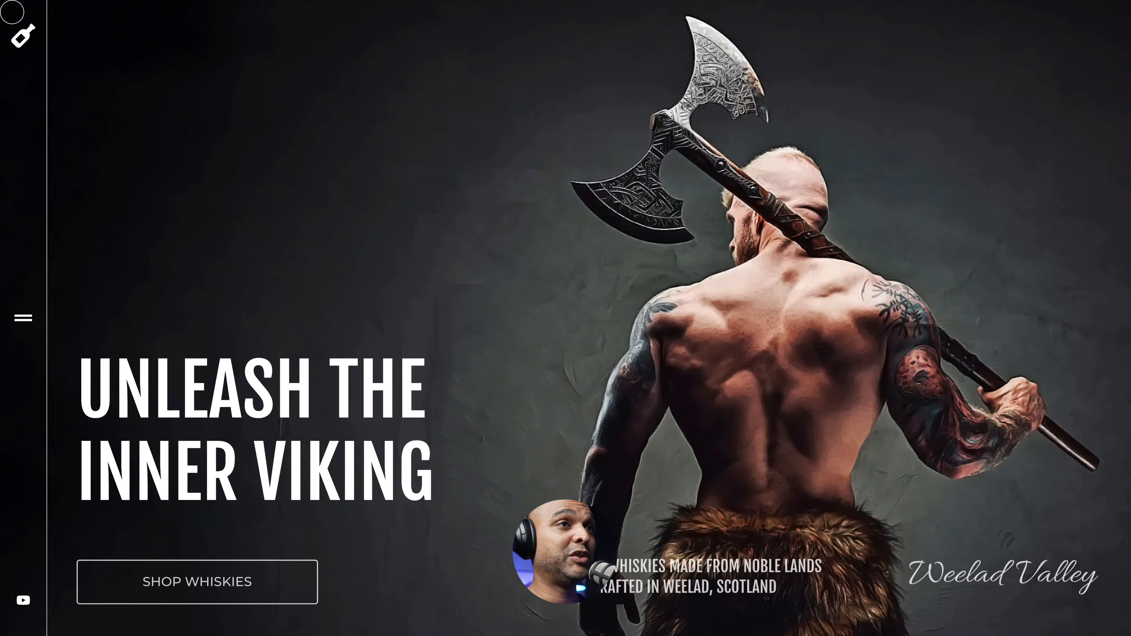
# - Look through the "Unleash the Inner Viking" page's sections and check its full-screen navigation overlay
pyautogui.scroll(-3, 565, 318)
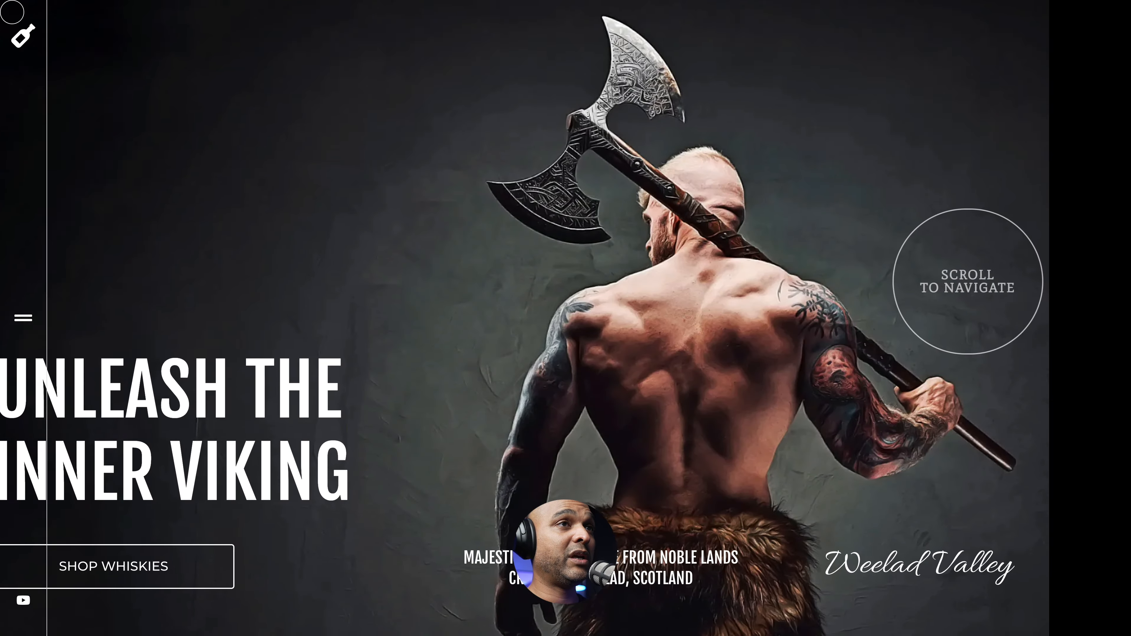
pyautogui.scroll(-5, 565, 318)
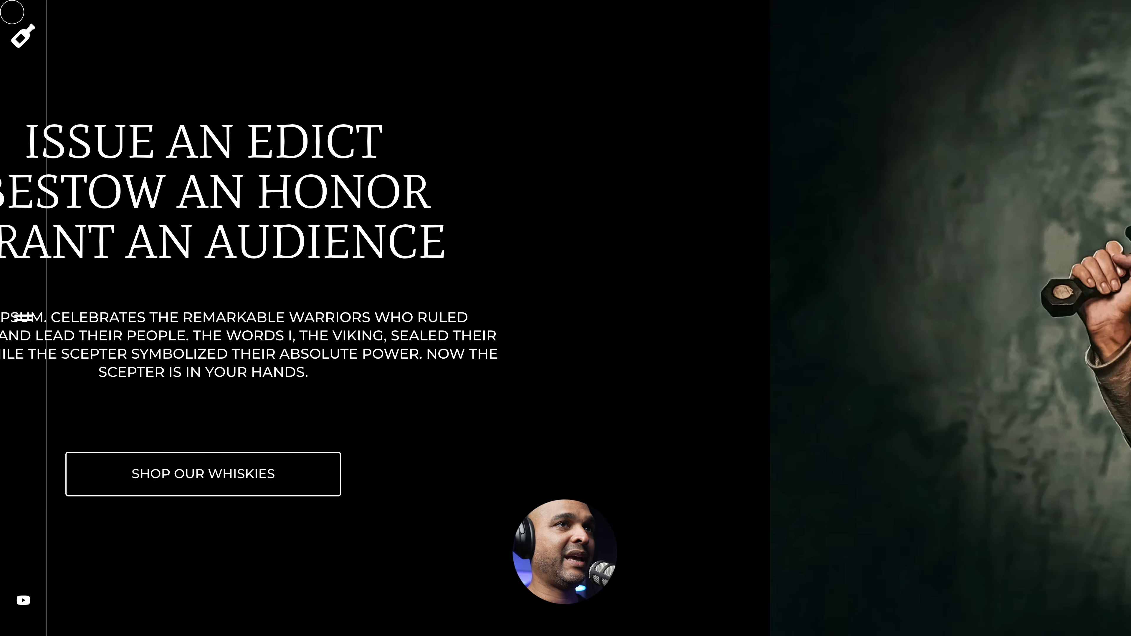
pyautogui.scroll(-5, 565, 318)
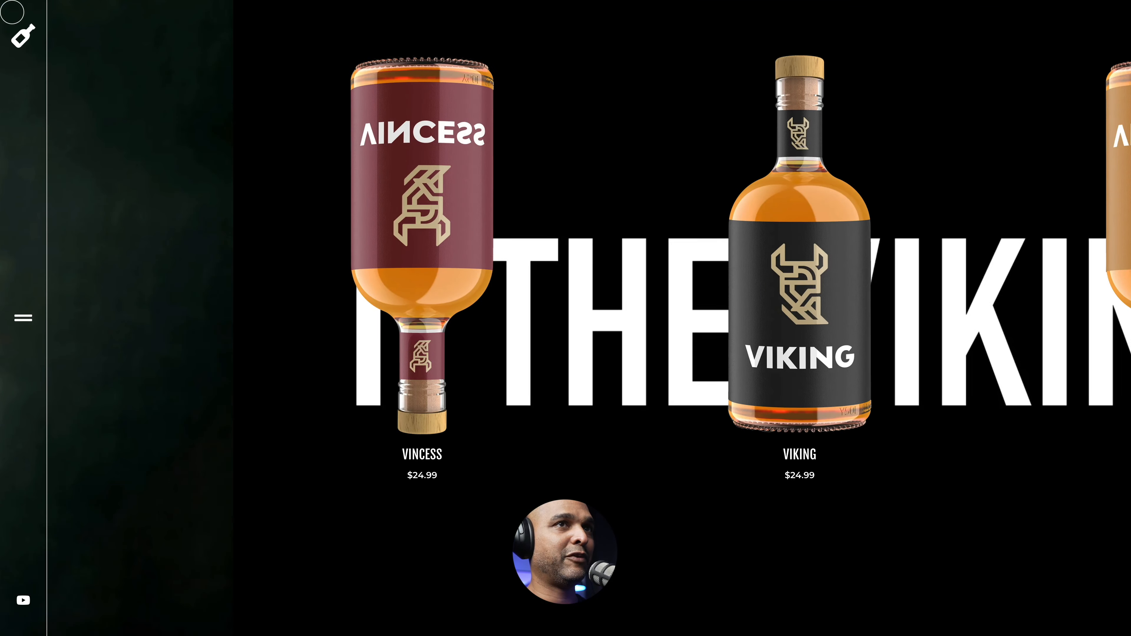
pyautogui.scroll(-5, 864, 198)
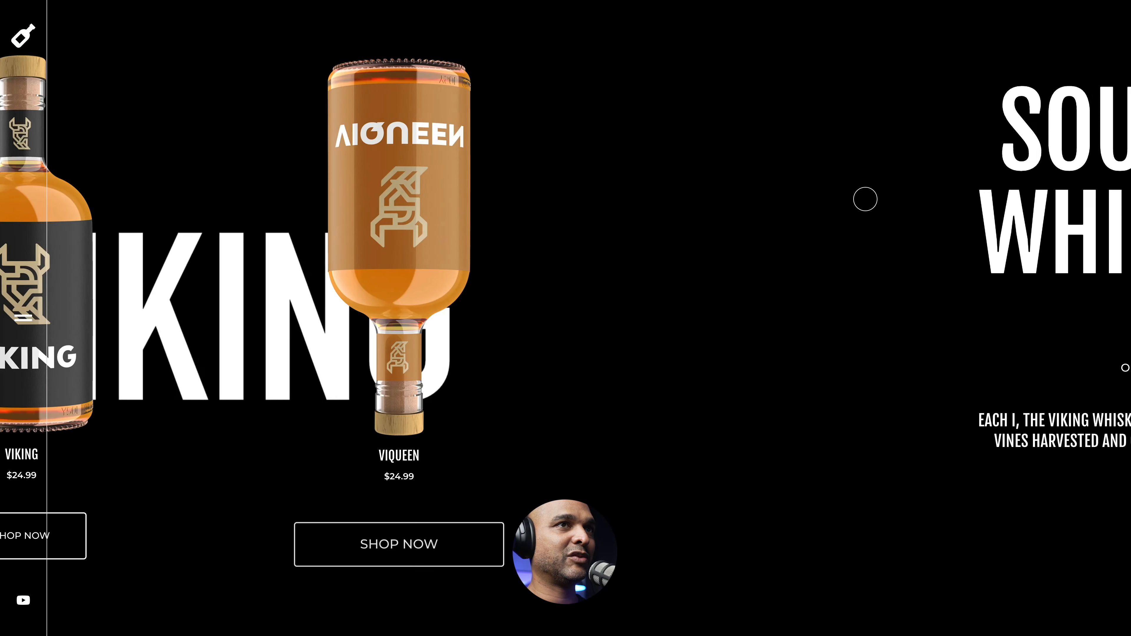
pyautogui.scroll(-5, 865, 199)
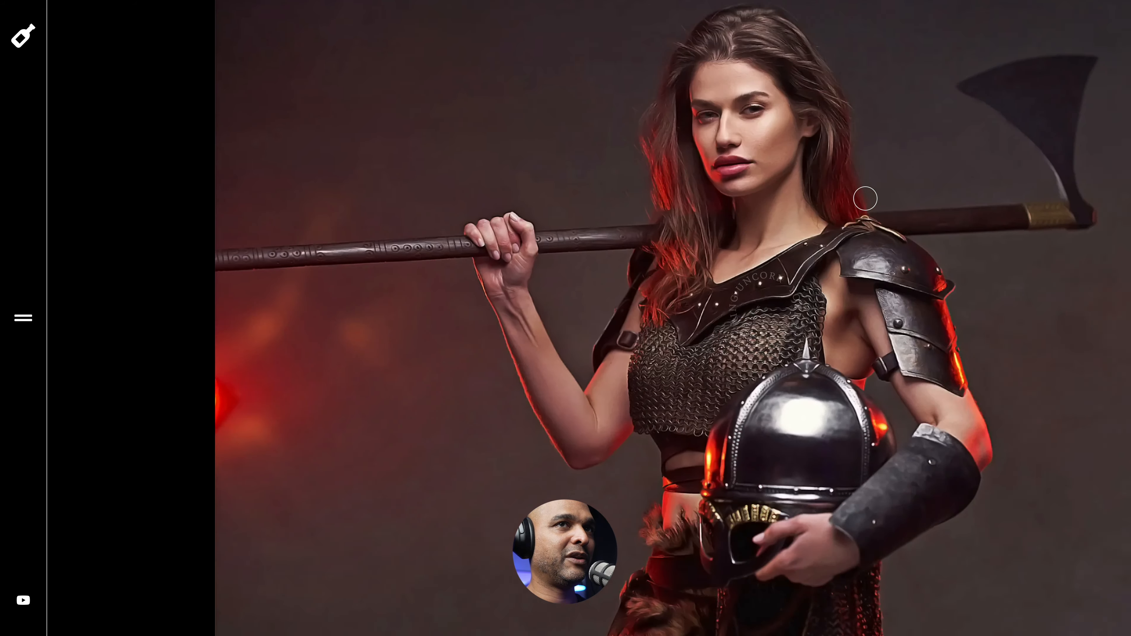
pyautogui.scroll(-5, 866, 199)
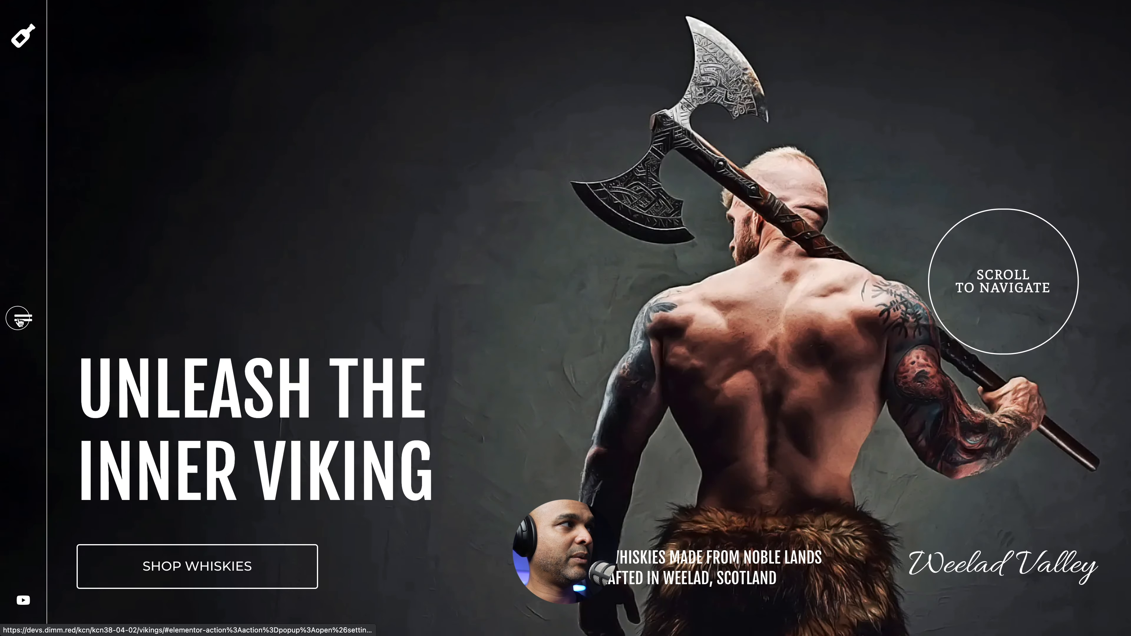
pyautogui.click(21, 317)
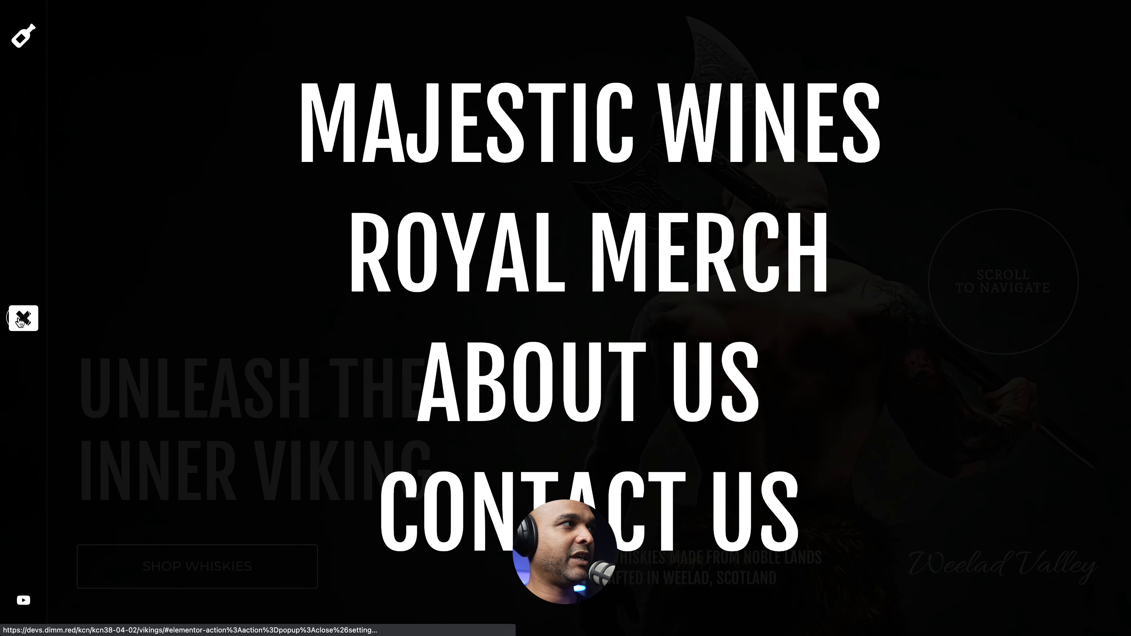
pyautogui.click(22, 321)
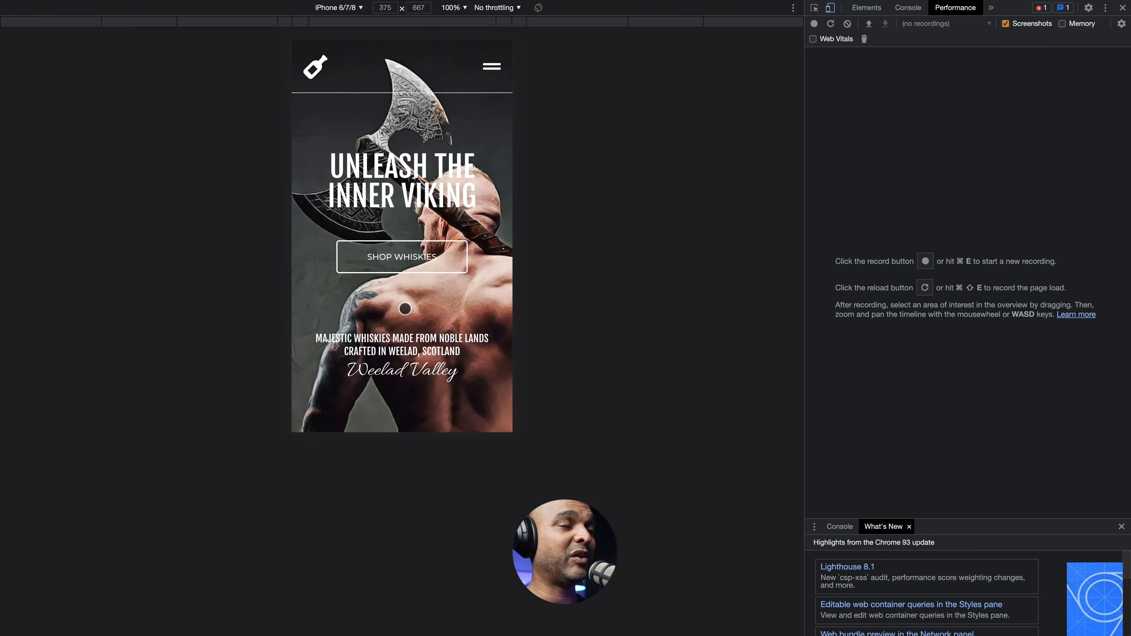
# - Examine the Viking page at iPhone 6/7/8 size and the "Uncork Your Inner Queen" page with its theme header
pyautogui.scroll(-10, 405, 308)
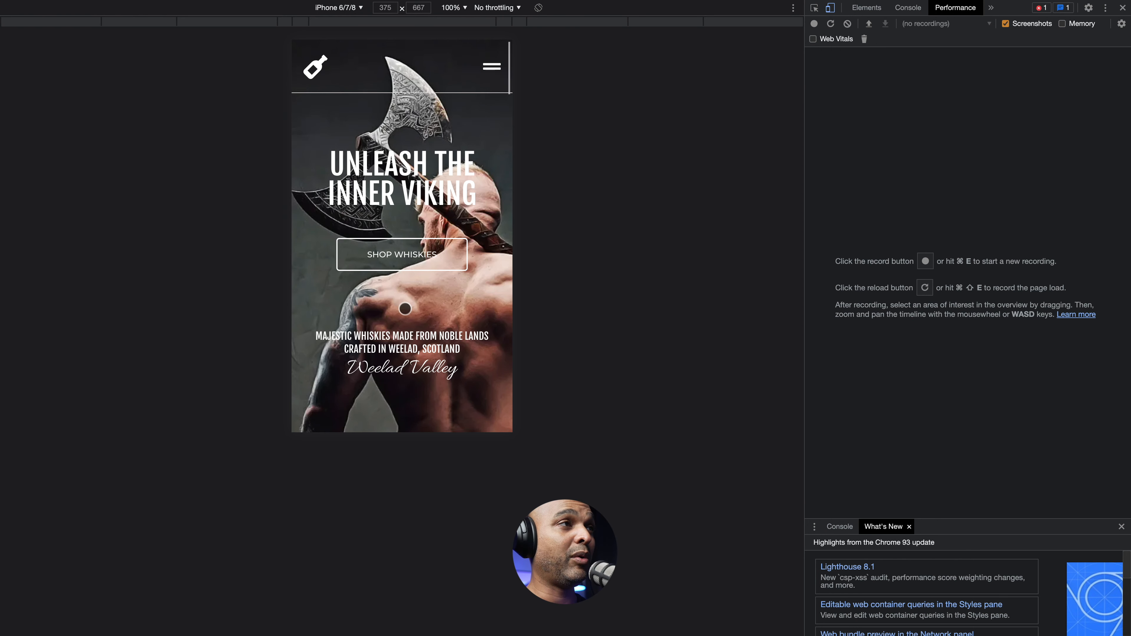
pyautogui.scroll(-15, 405, 309)
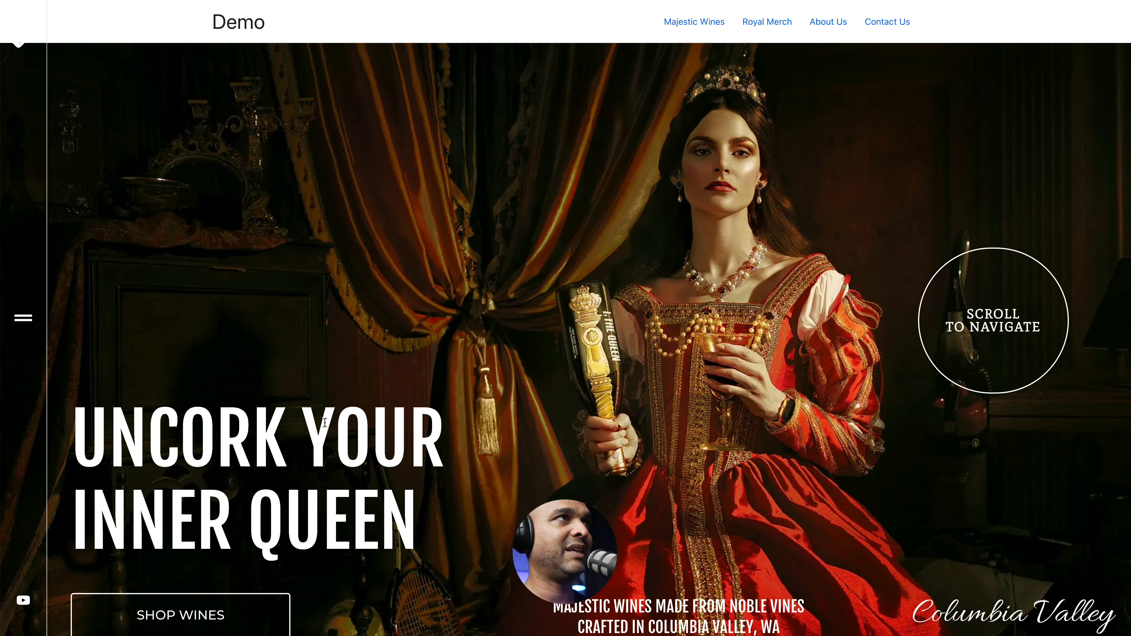
pyautogui.scroll(-5, 312, 446)
pyautogui.scroll(-5, 337, 423)
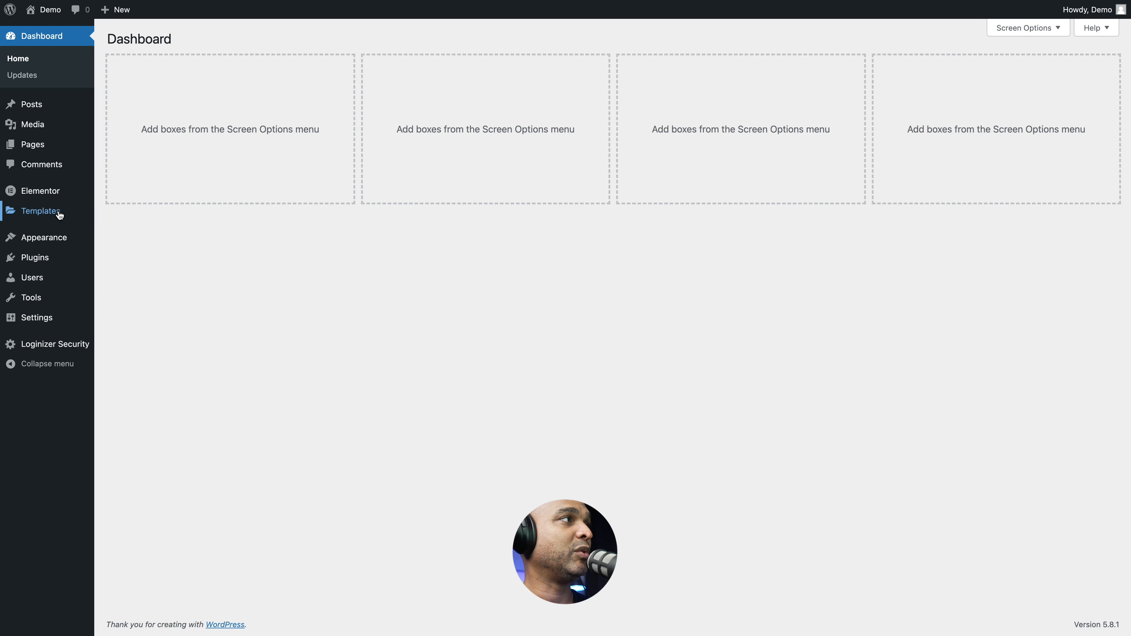
# - Create a Header template named "new header" in the Theme Builder
pyautogui.moveTo(60, 215)
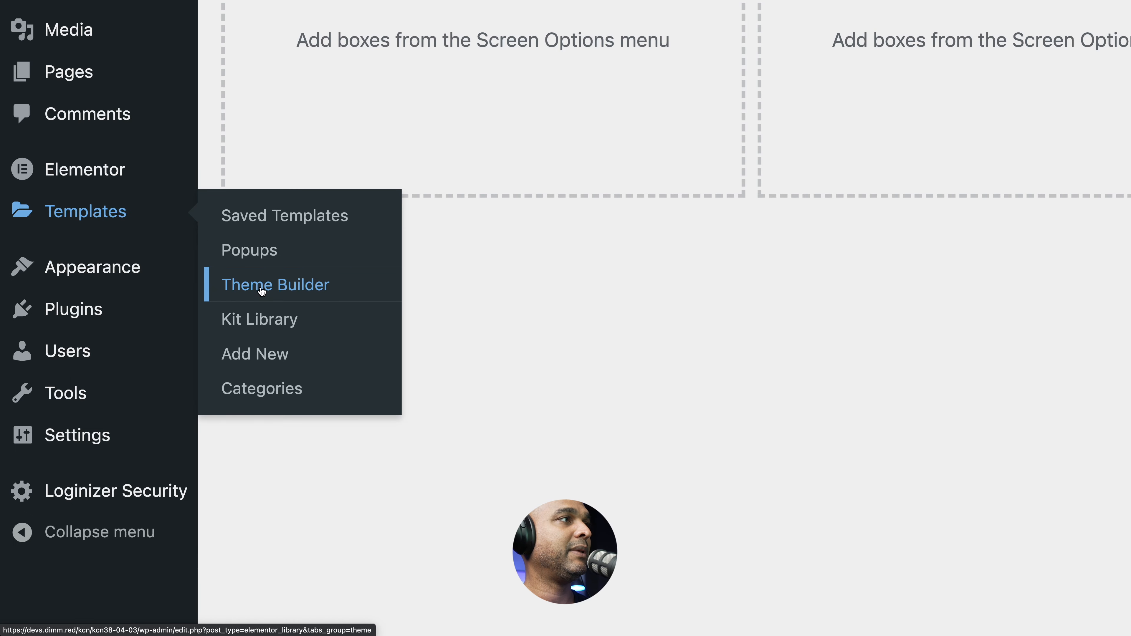
pyautogui.click(262, 292)
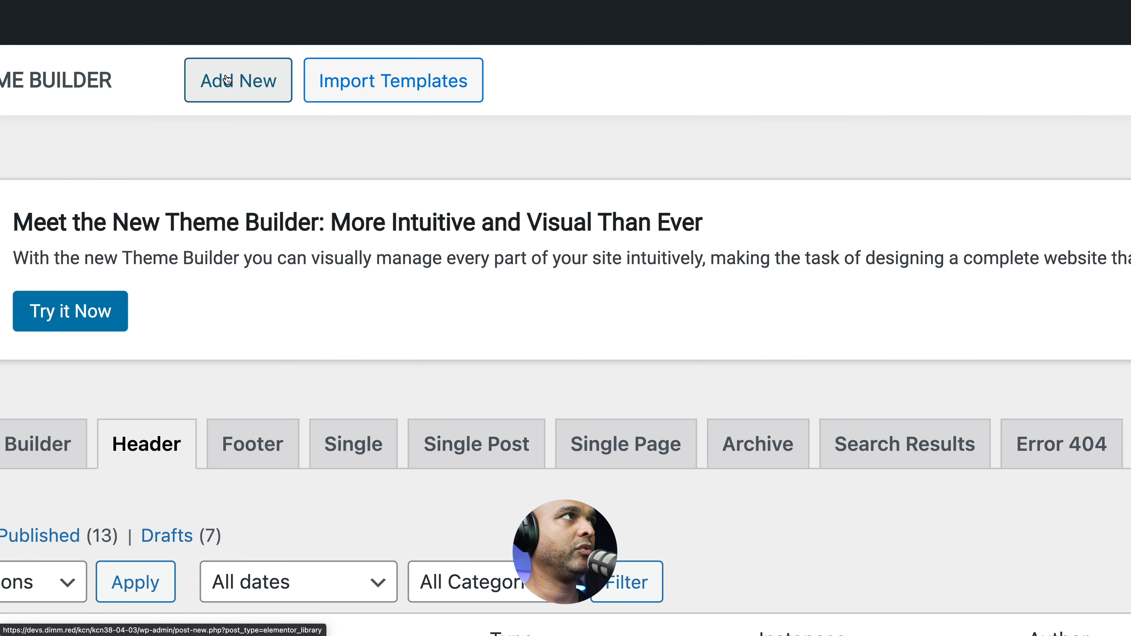
pyautogui.click(240, 32)
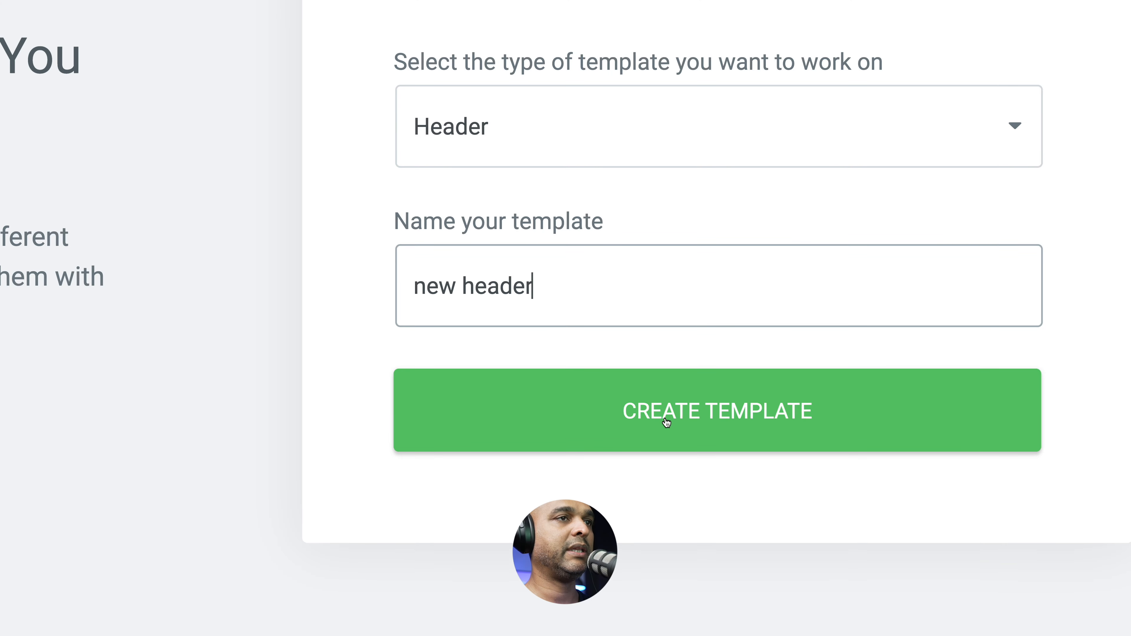
pyautogui.click(667, 423)
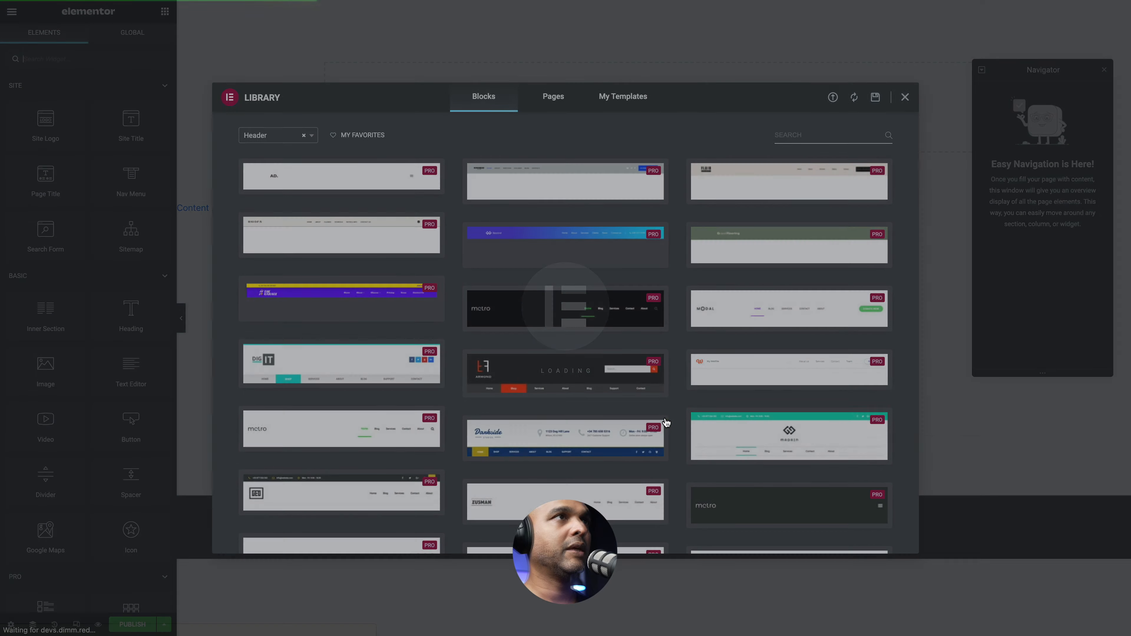
# - Dismiss the header block library and start publishing the empty header template by adding a display condition
pyautogui.click(906, 98)
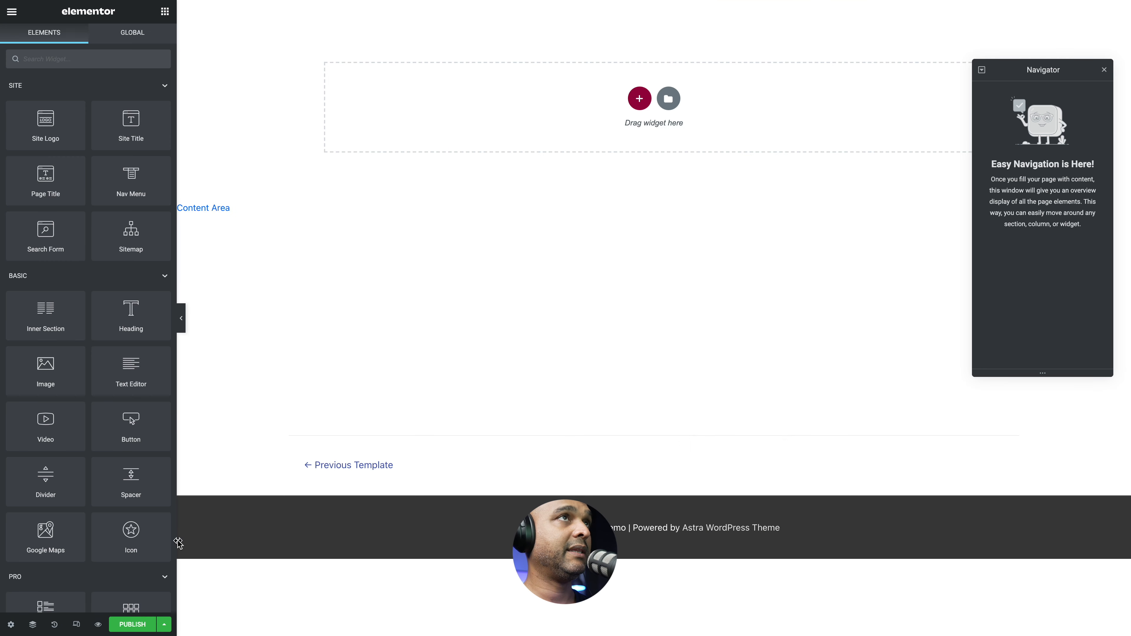
pyautogui.click(122, 626)
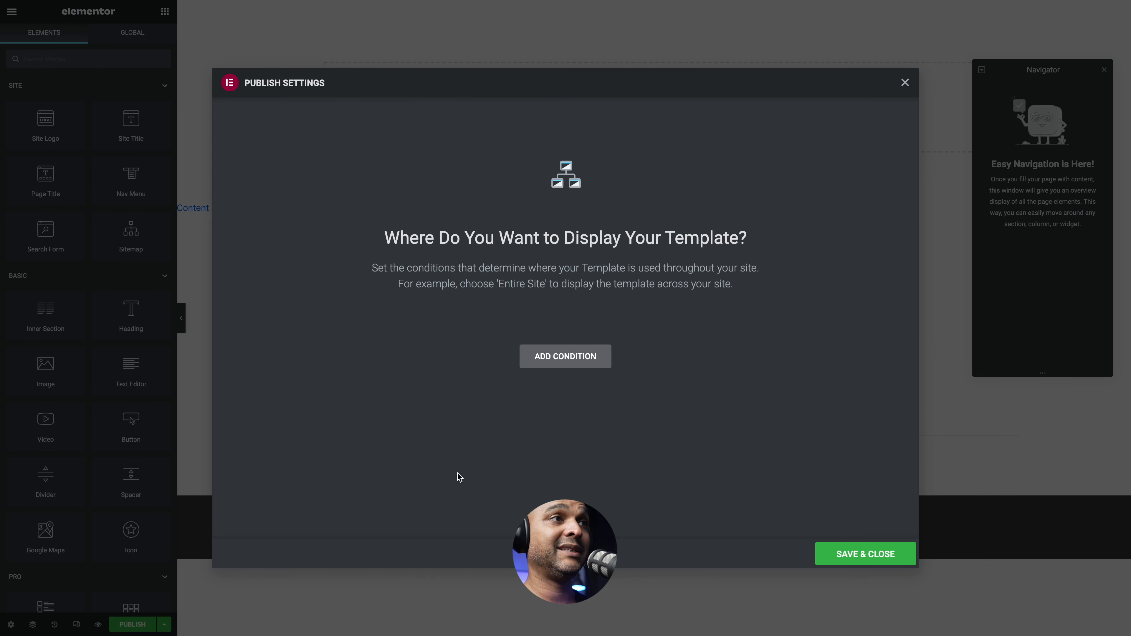
pyautogui.click(556, 366)
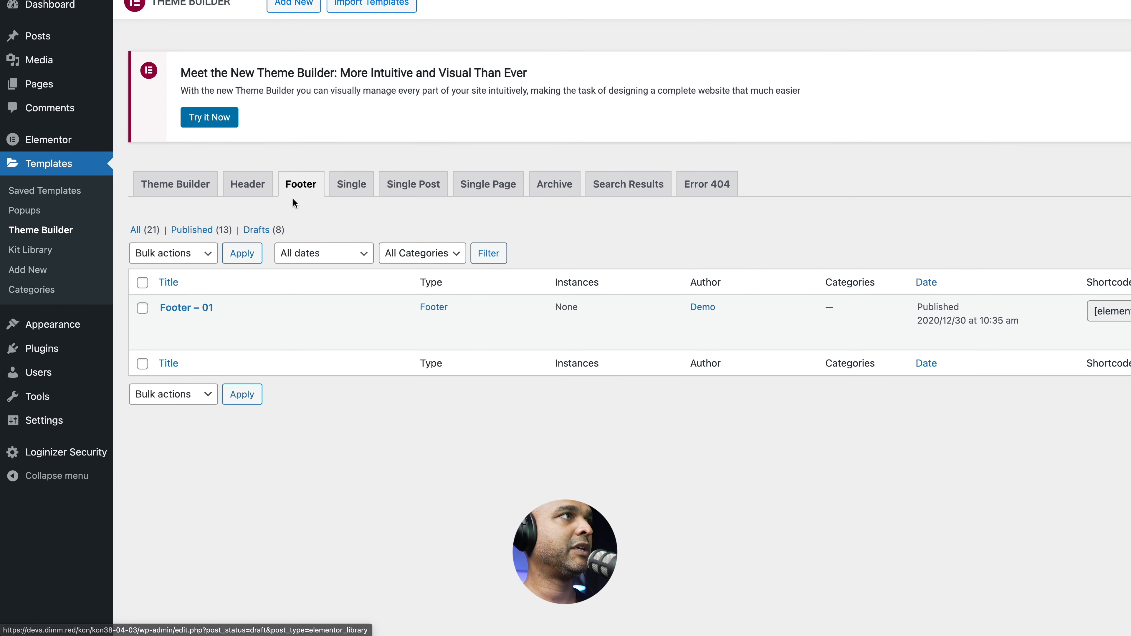
# - Create a Footer template named "new footer", dismiss its block library and start publishing it by adding a display condition
pyautogui.click(299, 190)
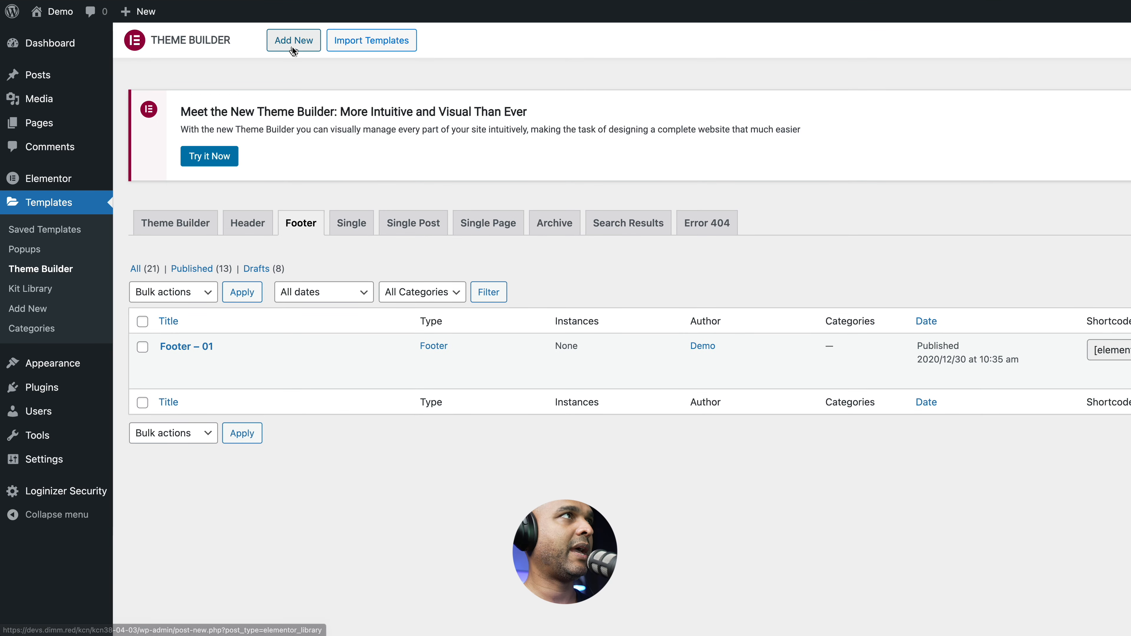
pyautogui.click(293, 40)
pyautogui.click(704, 444)
pyautogui.write('new footer')
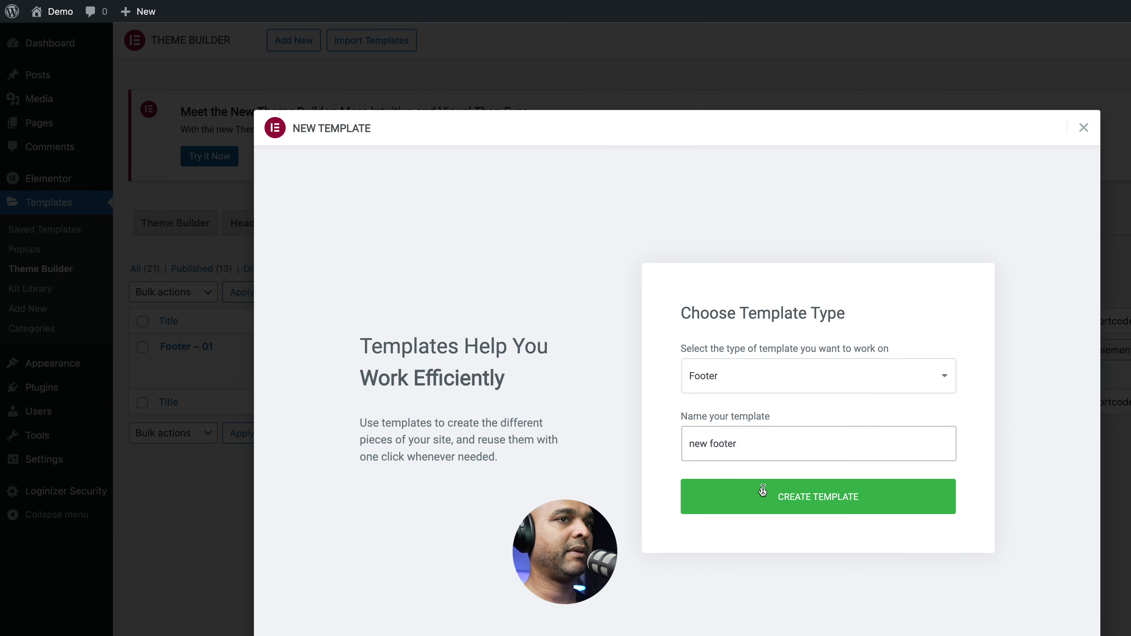
pyautogui.click(801, 506)
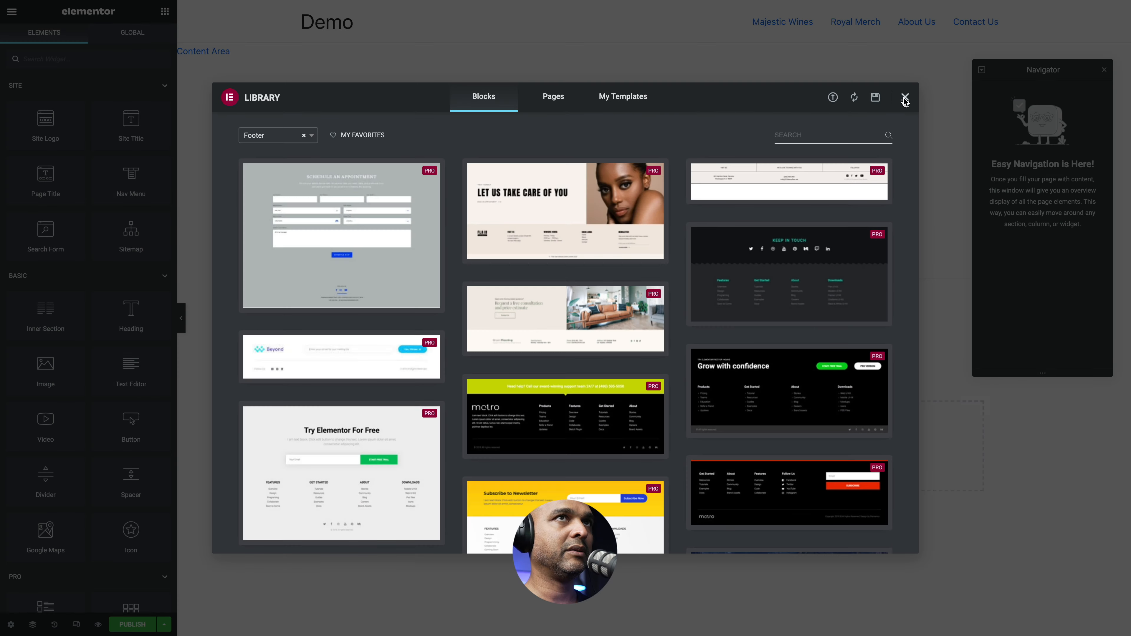
pyautogui.click(905, 98)
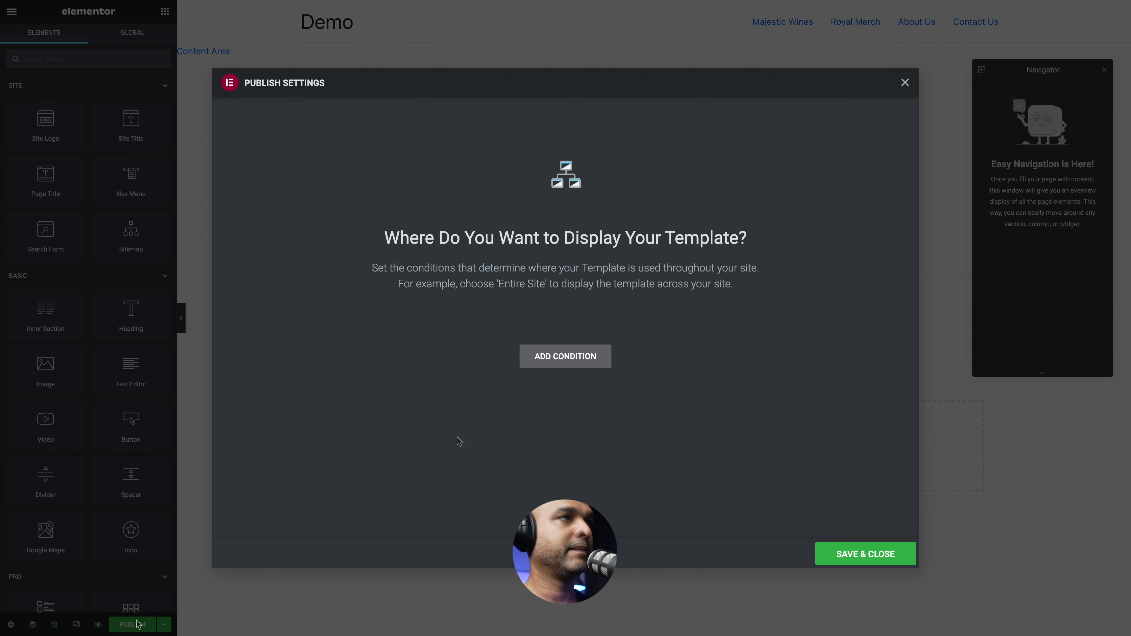
pyautogui.click(556, 368)
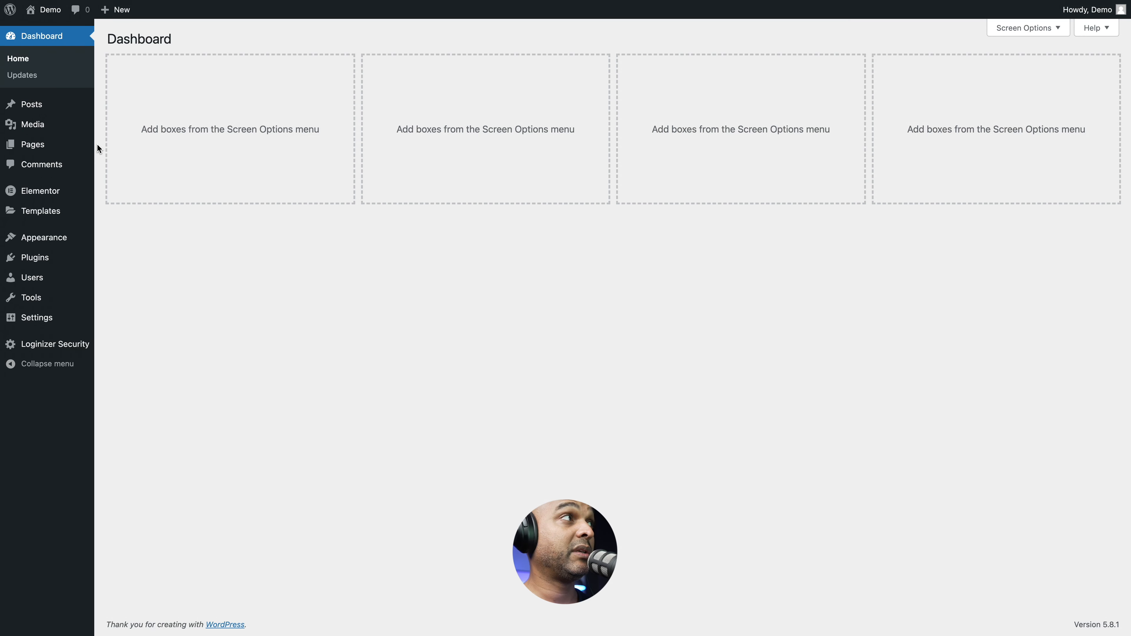
# - Create a page titled "TMP", disable its title in the Astra settings and publish it
pyautogui.moveTo(38, 145)
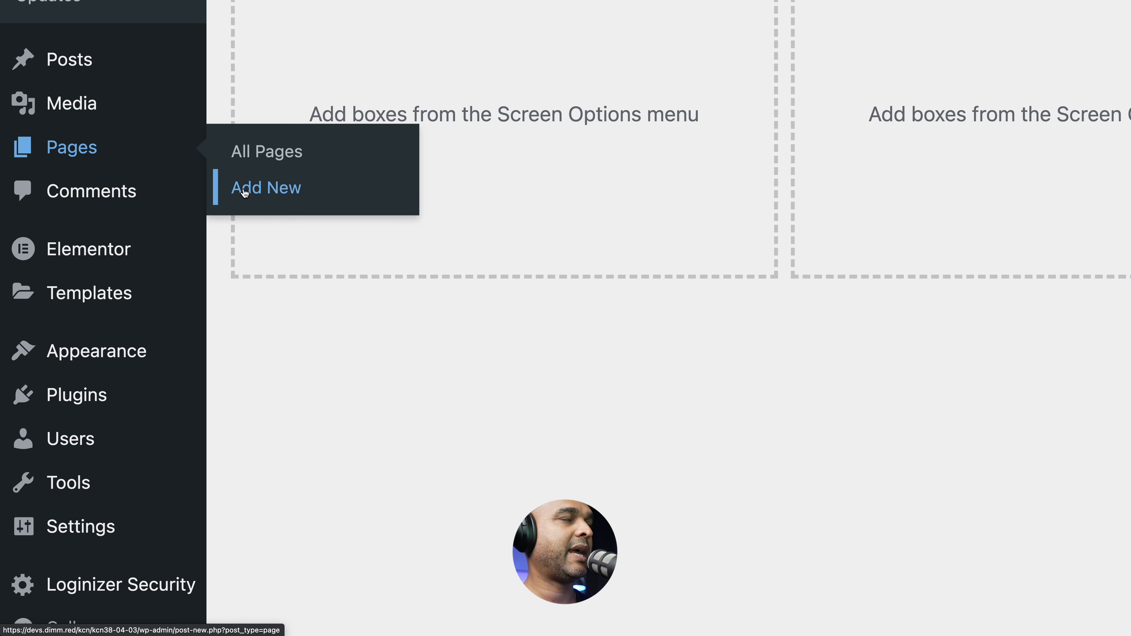
pyautogui.click(244, 193)
pyautogui.write('TMP')
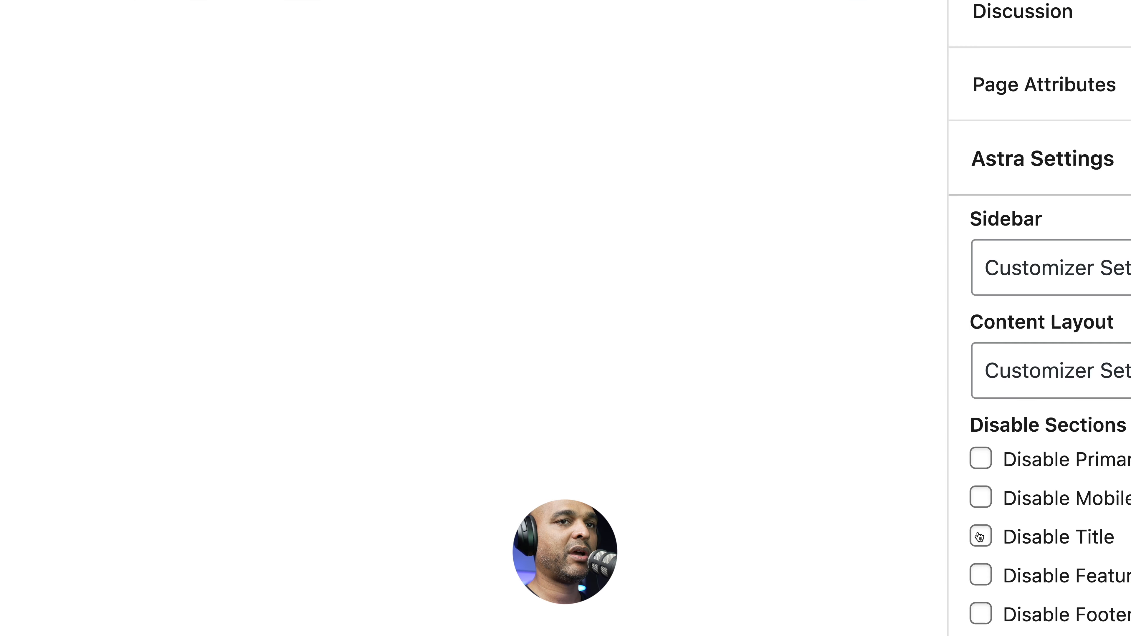
pyautogui.click(981, 537)
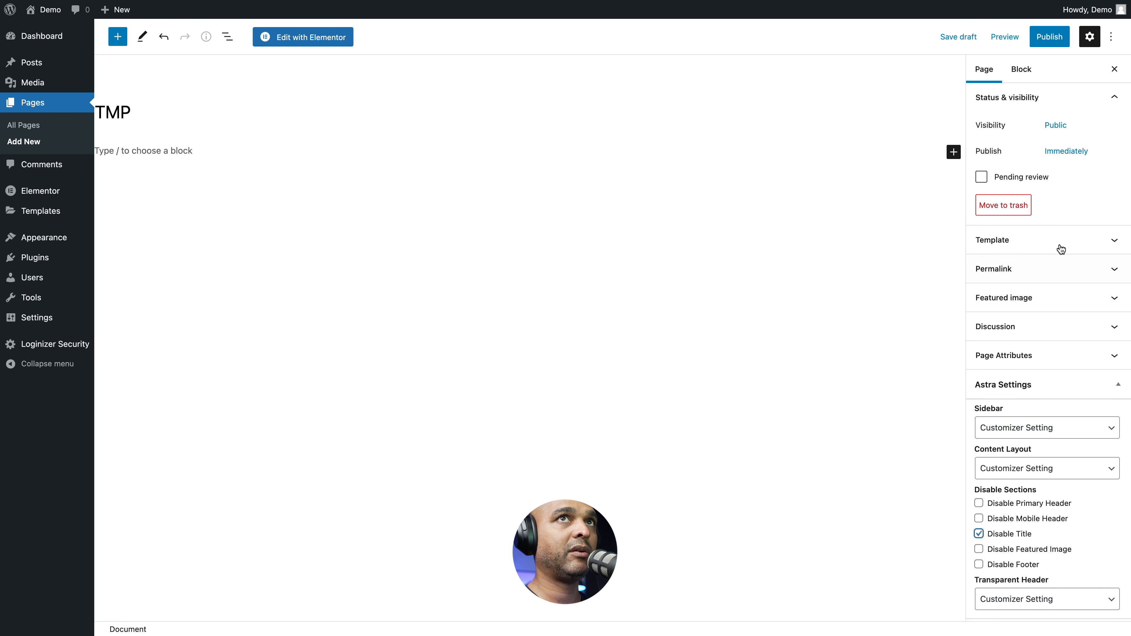
pyautogui.click(1051, 37)
pyautogui.click(1016, 37)
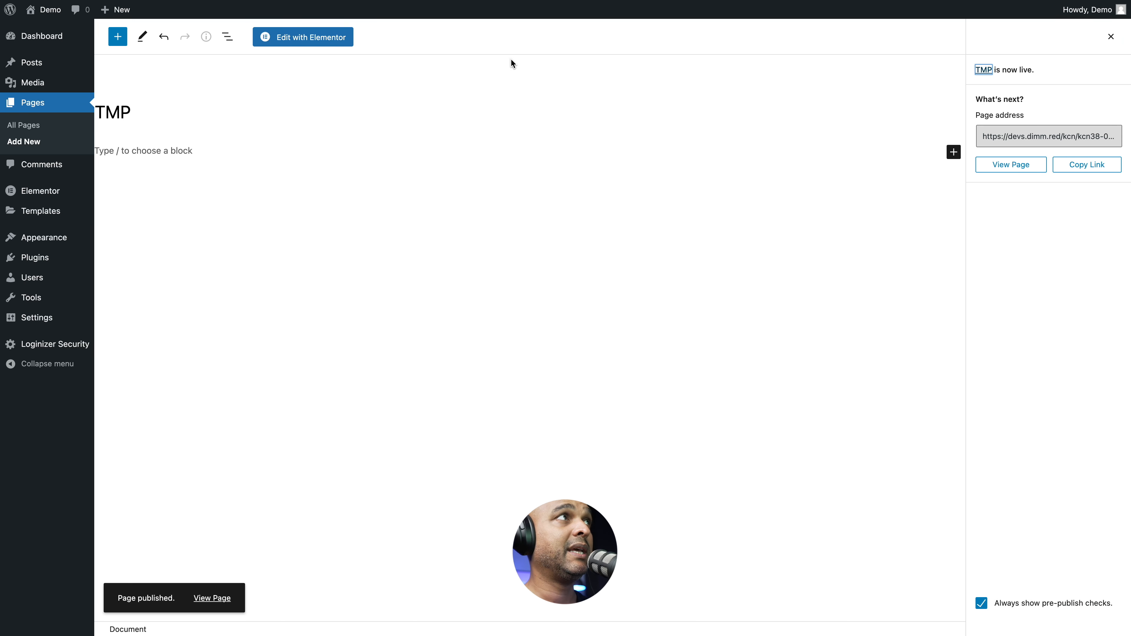
# - Edit the TMP page with Elementor and add a single-column section
pyautogui.click(313, 41)
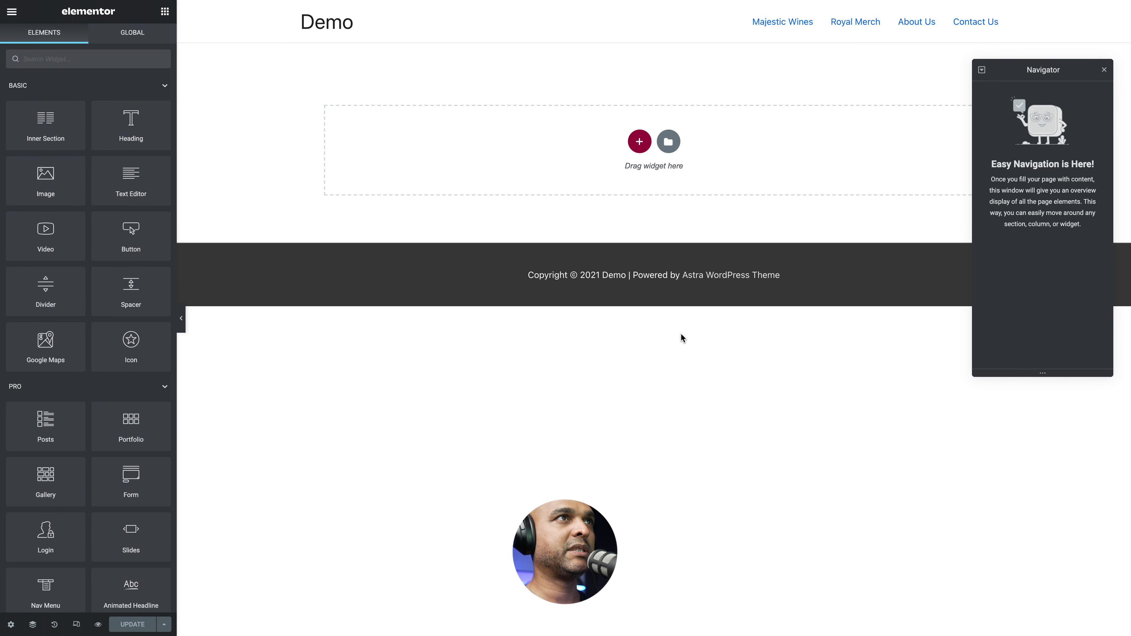
pyautogui.click(639, 144)
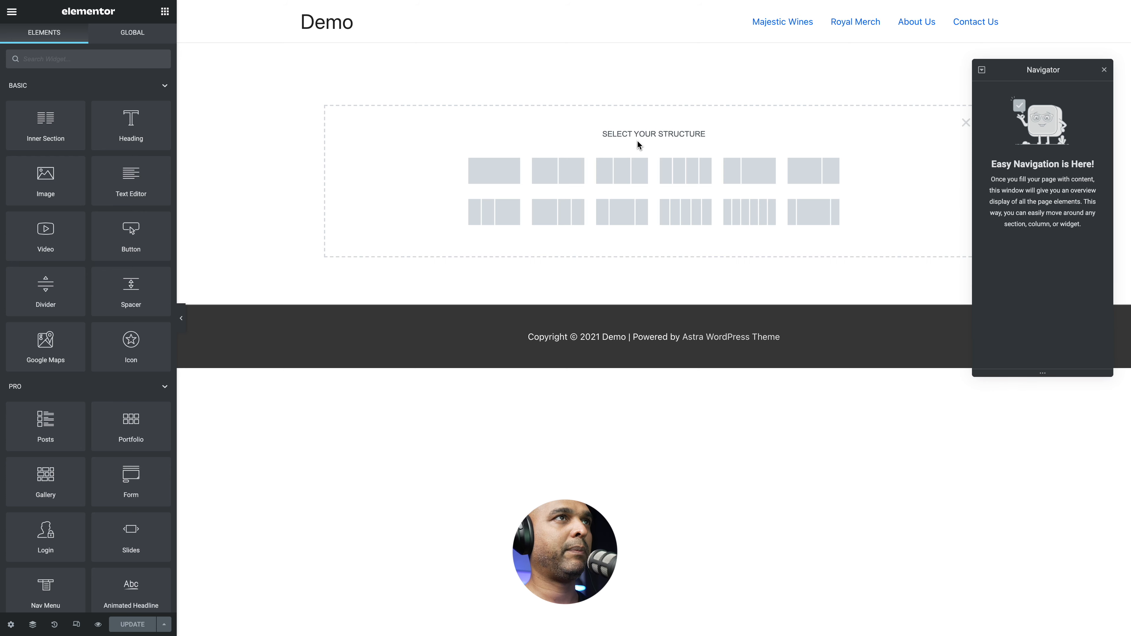
pyautogui.click(502, 170)
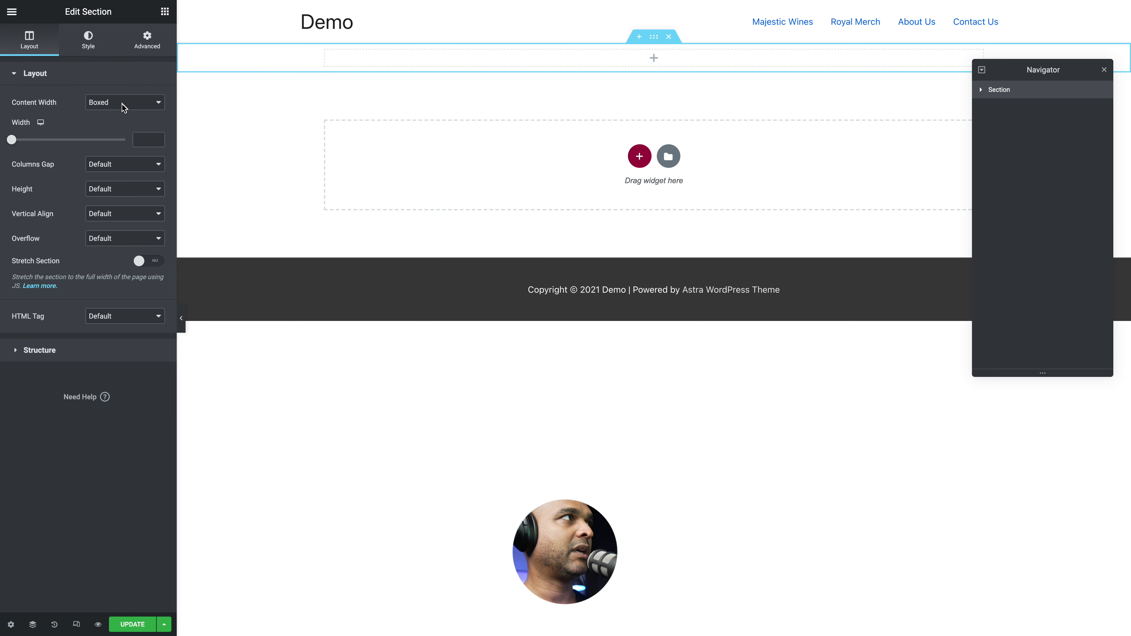
# - Set the section to Full Width with a minimum height of 100 VH and the column position to Stretch
pyautogui.click(221, 93)
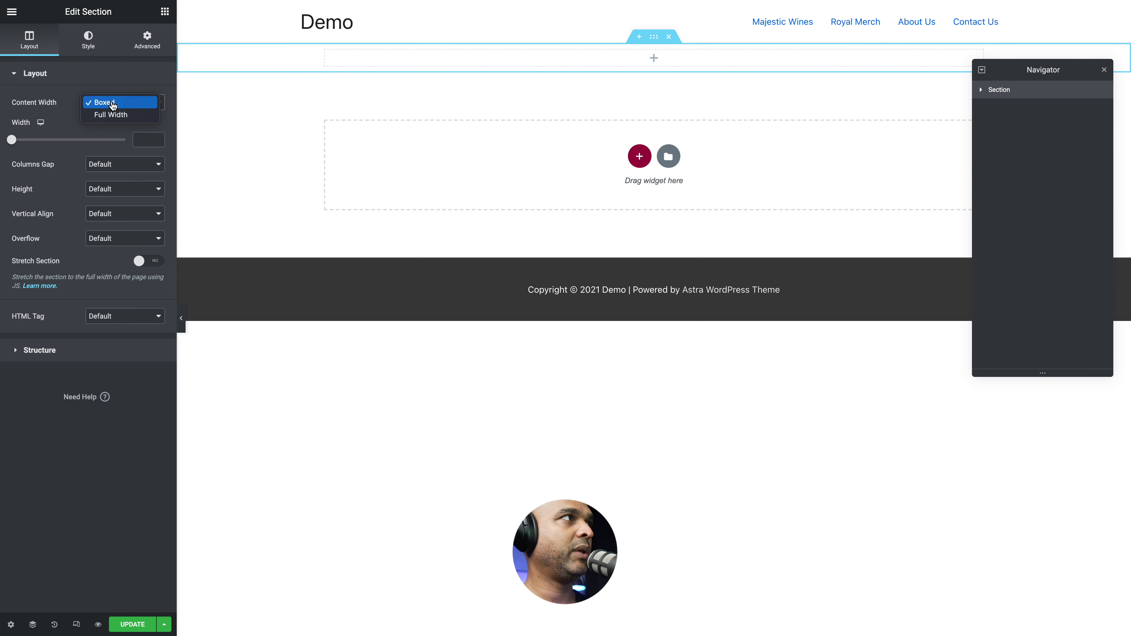
pyautogui.click(194, 114)
pyautogui.click(96, 152)
pyautogui.click(111, 177)
pyautogui.click(148, 173)
pyautogui.write('50')
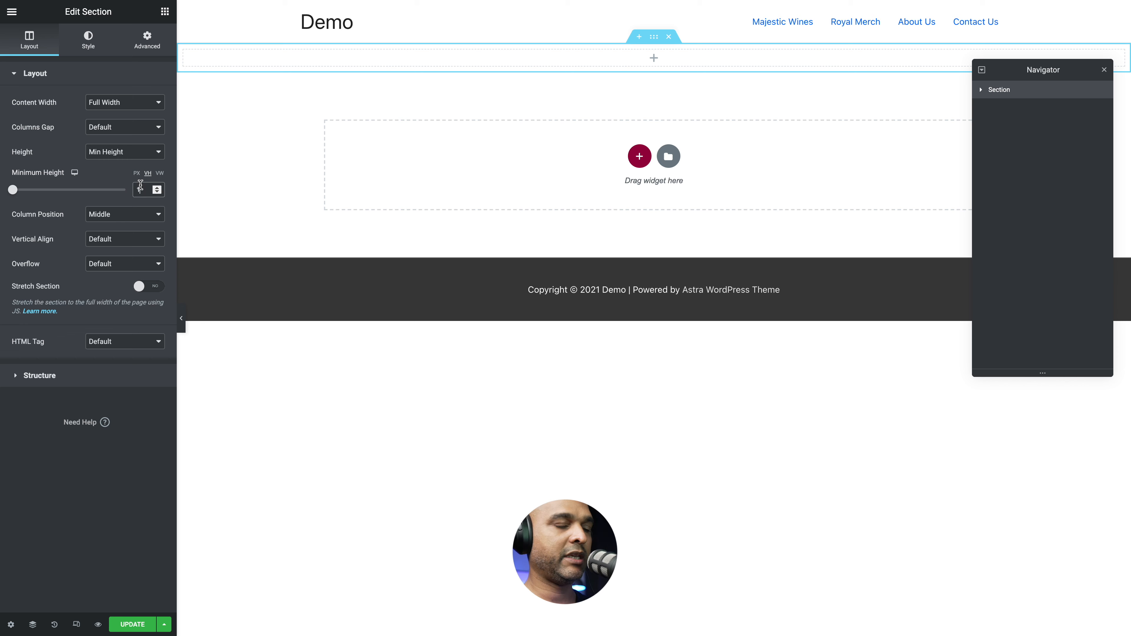
pyautogui.click(138, 216)
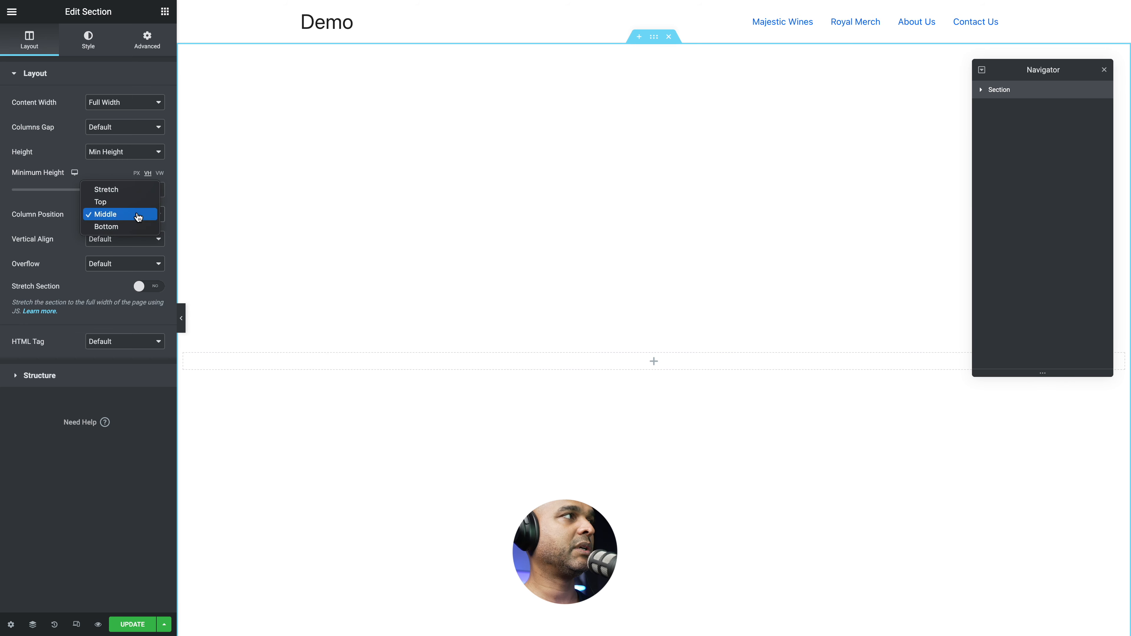
pyautogui.click(118, 191)
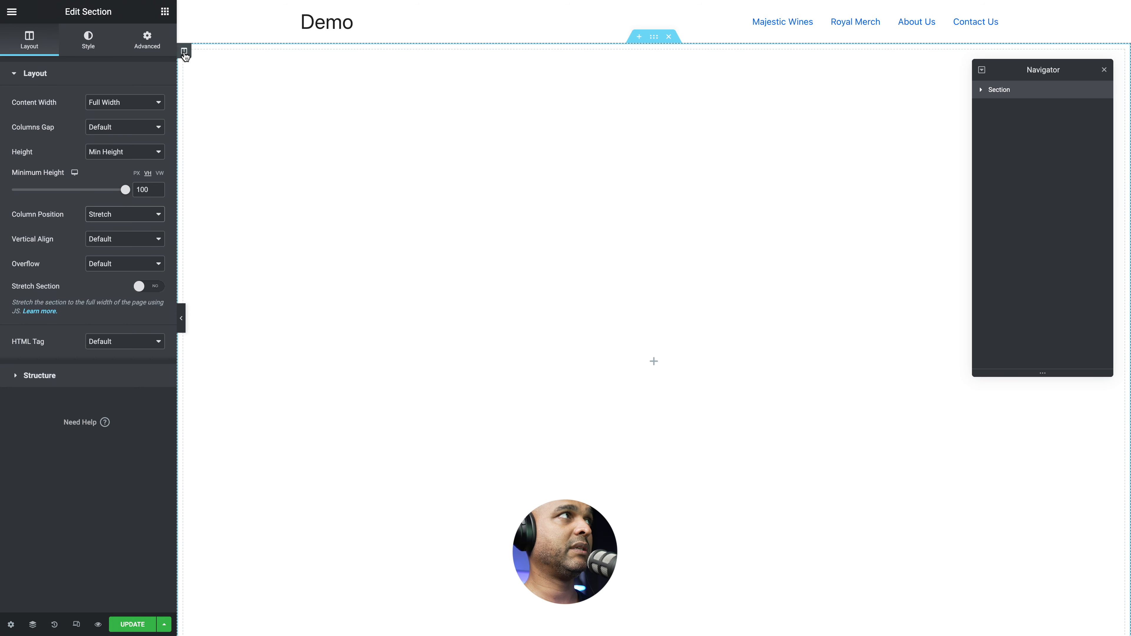
# - Select the section's column and toggle the Navigator's visibility
pyautogui.click(185, 52)
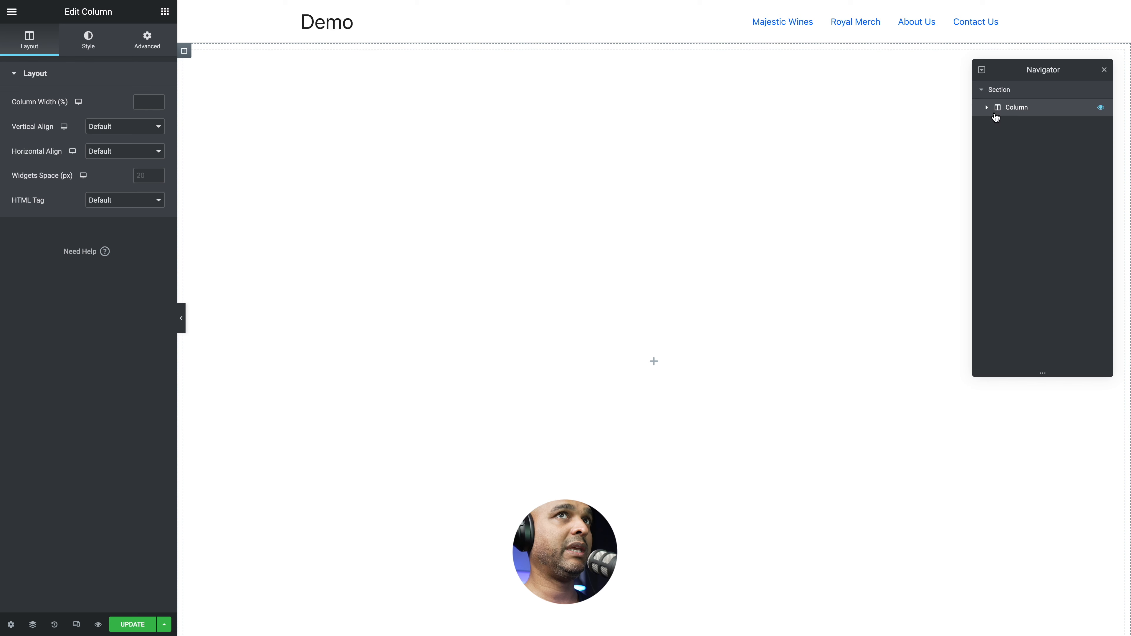
pyautogui.click(1106, 72)
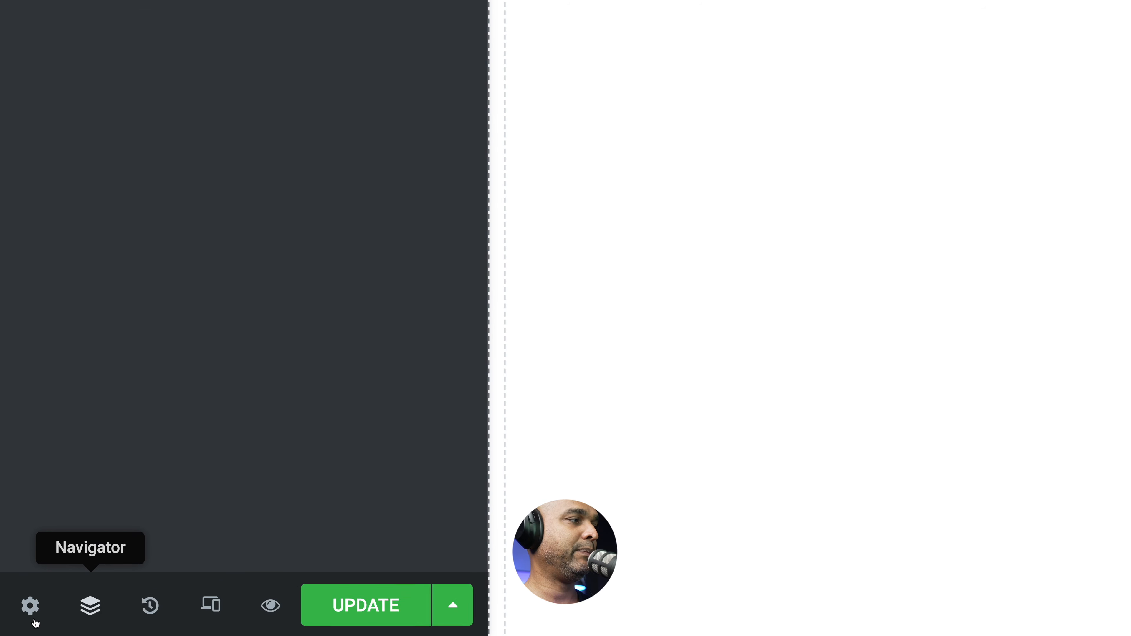
pyautogui.click(90, 613)
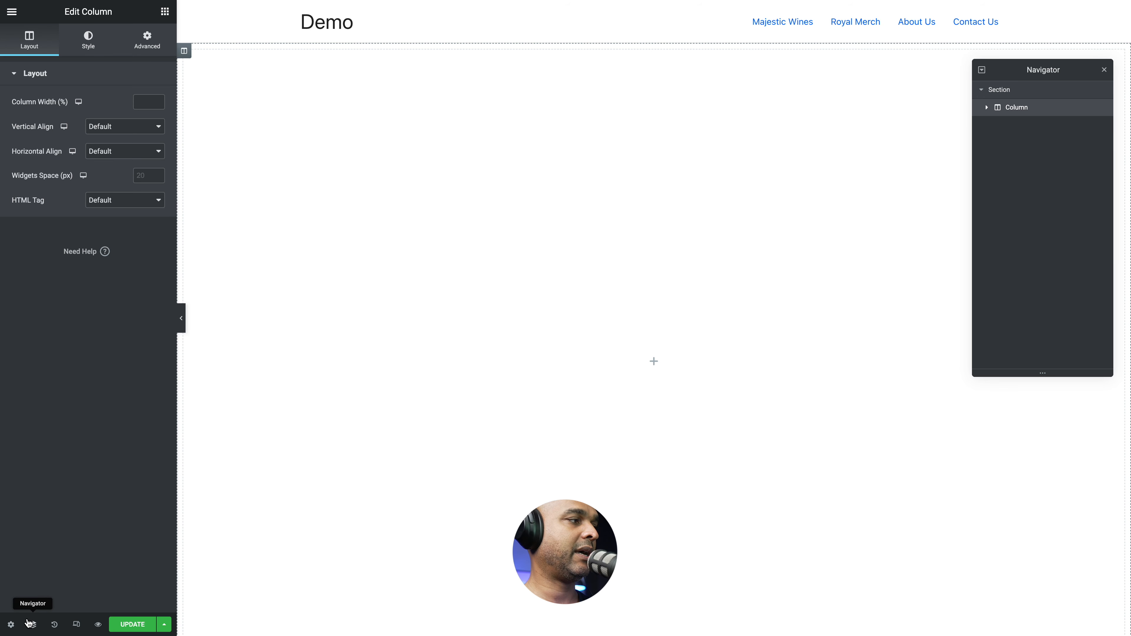
pyautogui.click(29, 624)
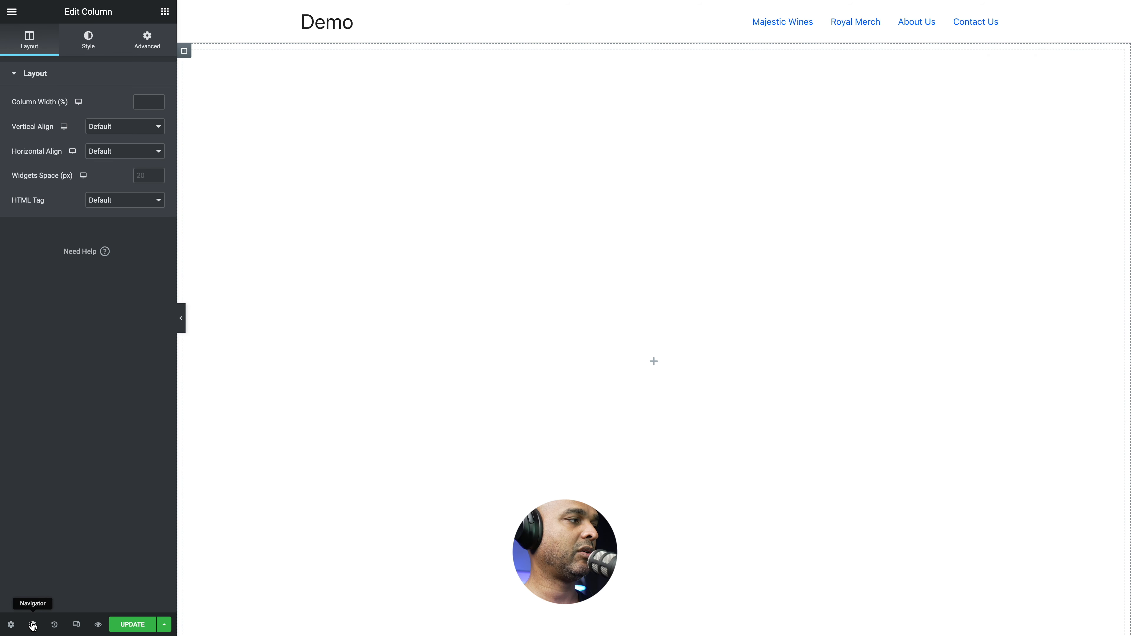
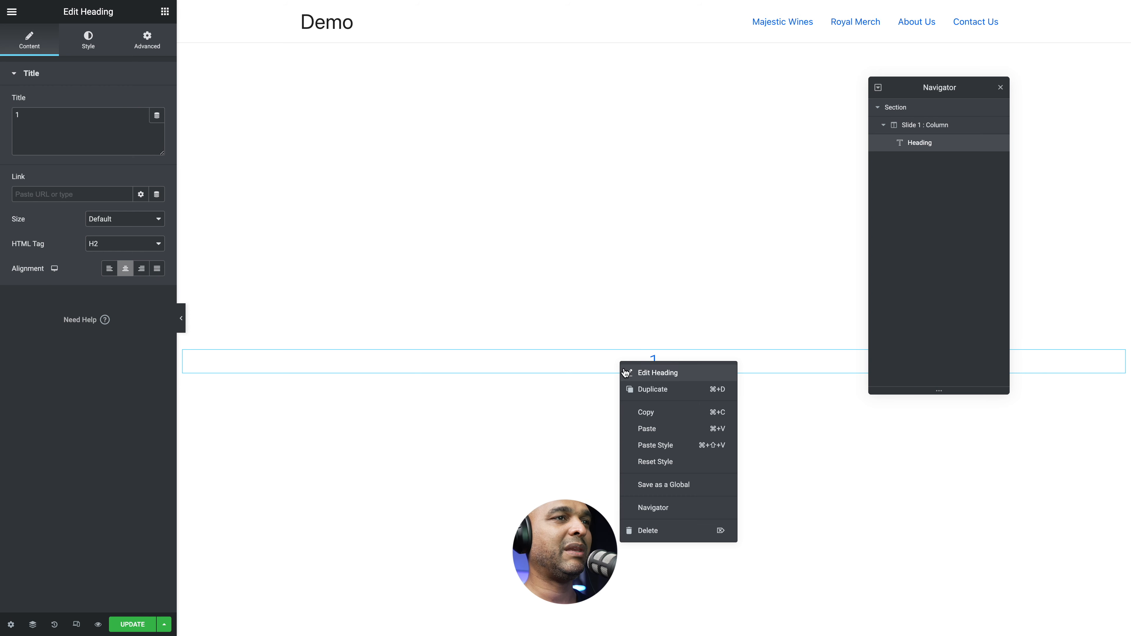
# - Paste the copied style onto the centred "1" heading and update the page
pyautogui.click(647, 444)
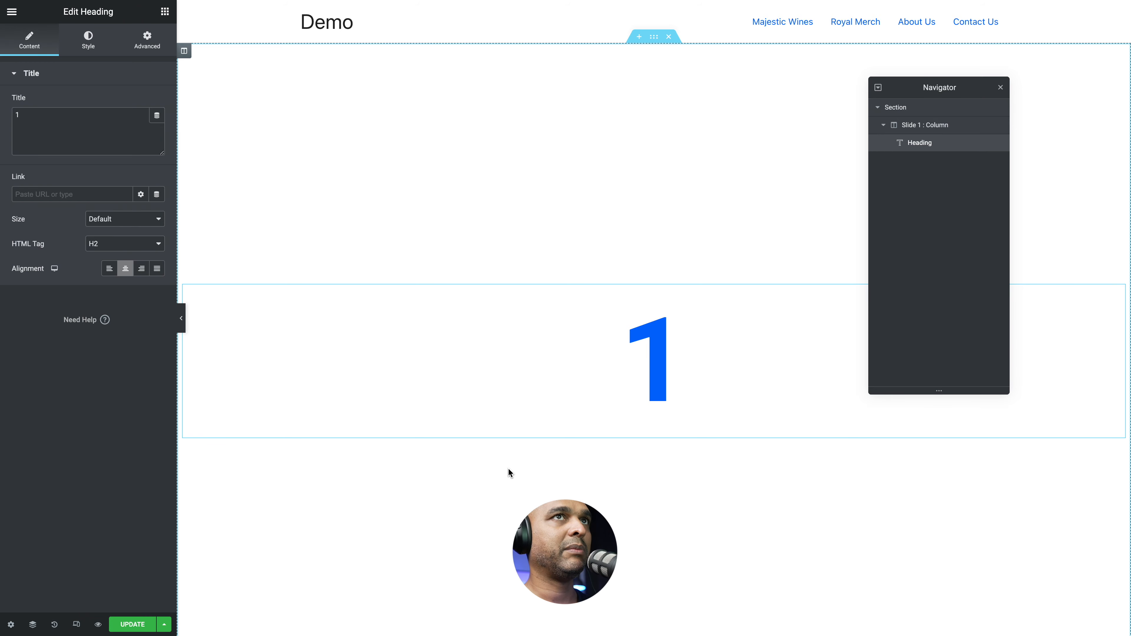
pyautogui.click(138, 625)
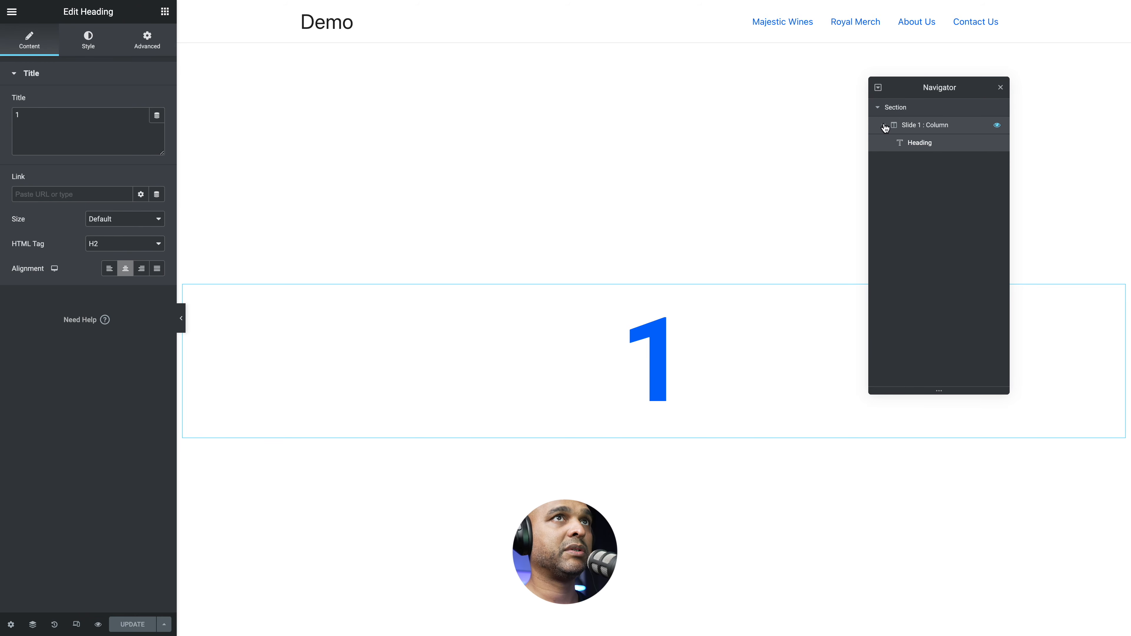
# - Collapse the Slide 1 section in the Navigator and duplicate it repeatedly until there are seven full-height sections
pyautogui.click(883, 126)
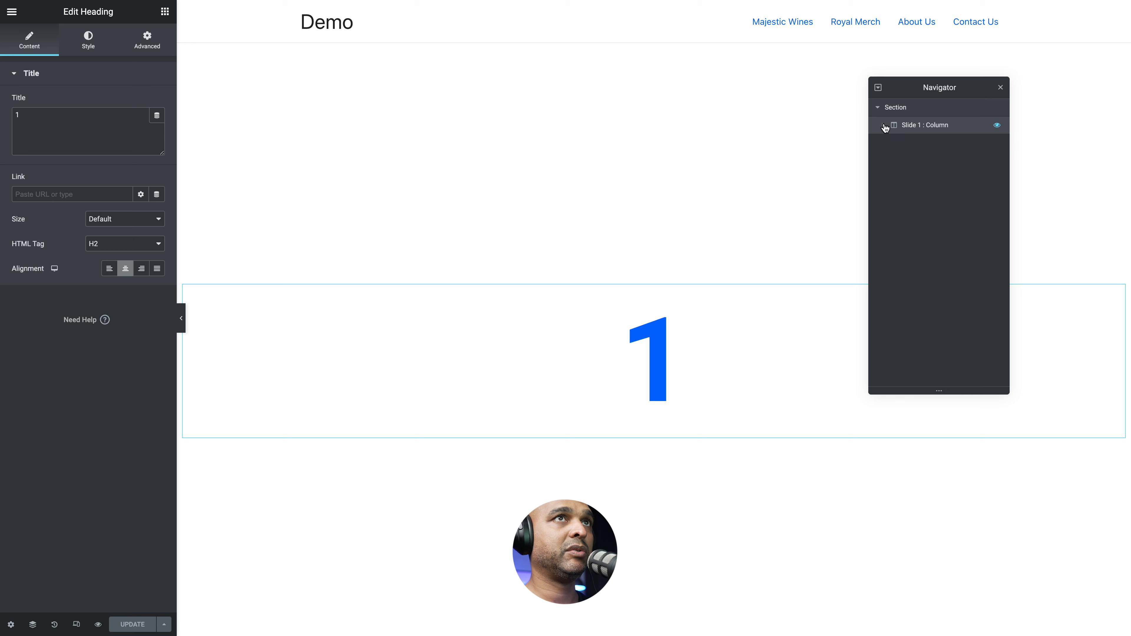
pyautogui.click(896, 109)
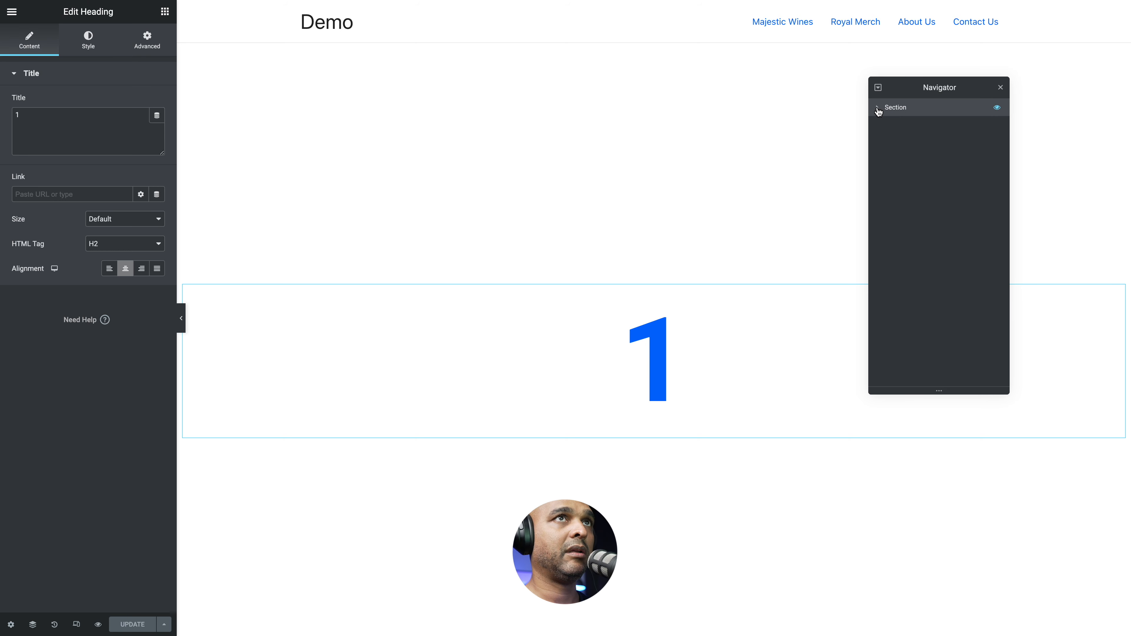
pyautogui.rightClick(896, 110)
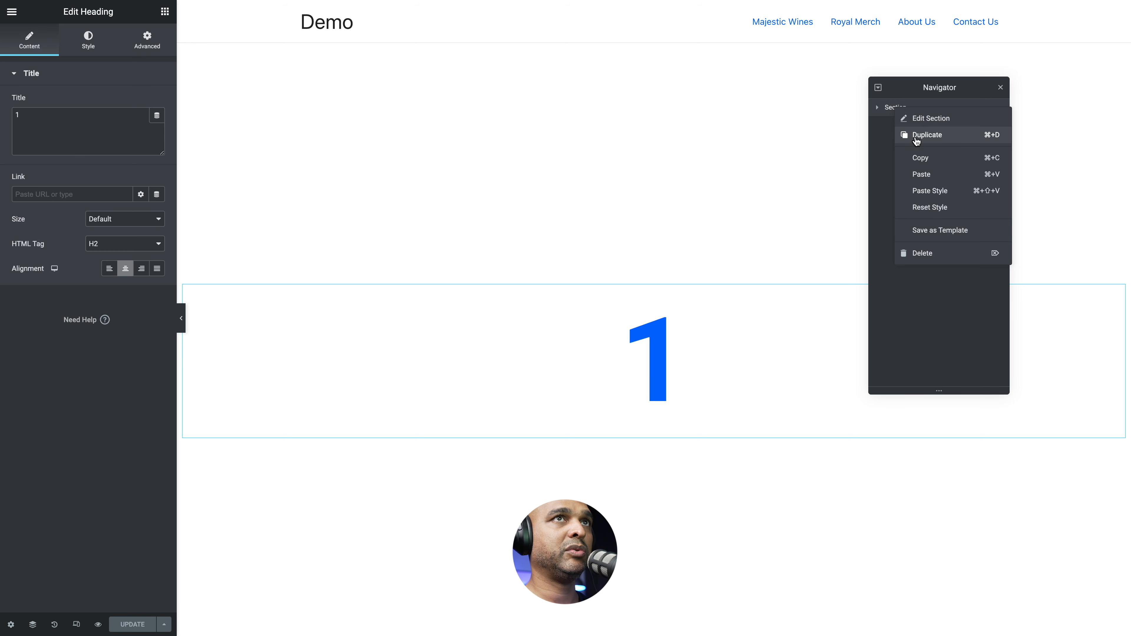
pyautogui.click(903, 134)
pyautogui.rightClick(903, 134)
pyautogui.click(911, 156)
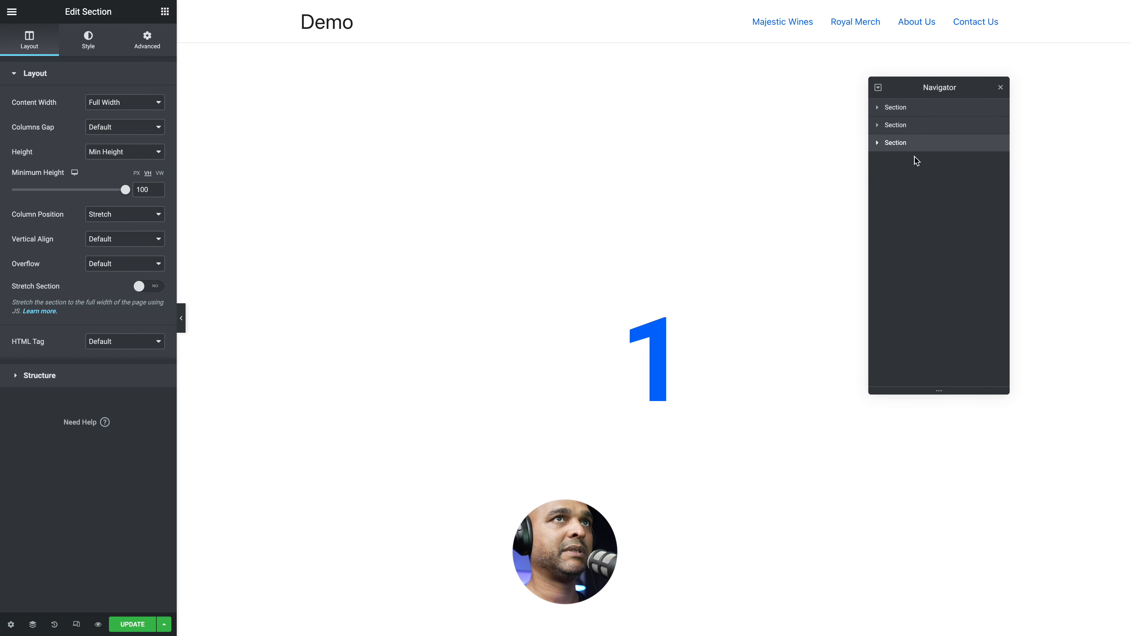
pyautogui.rightClick(901, 146)
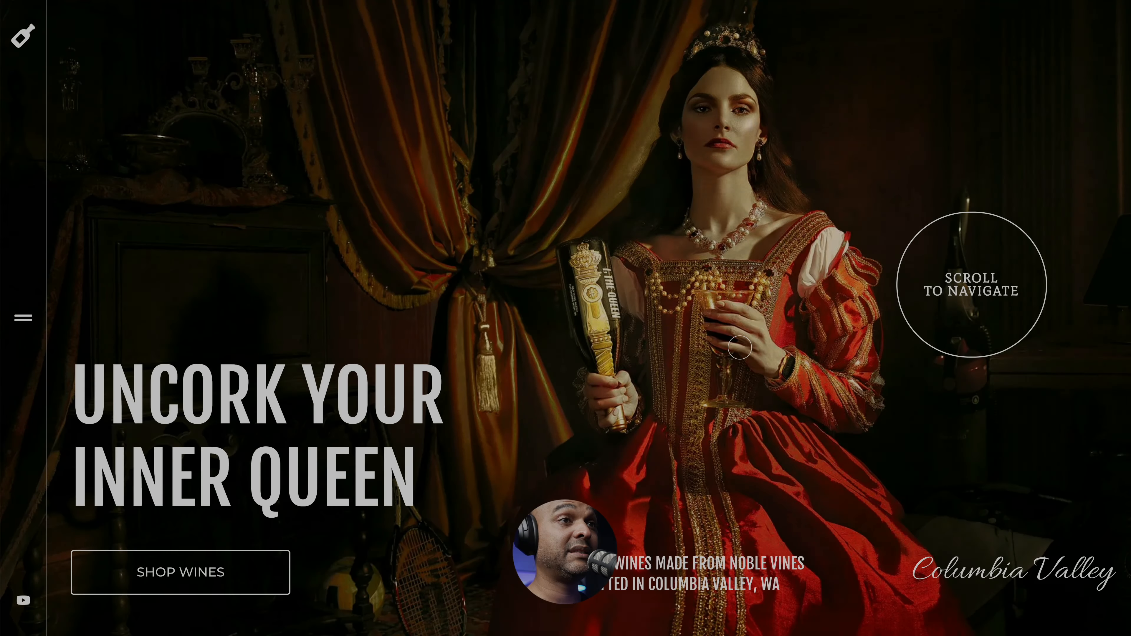
# - Switch to the Scepter & Sword reference site and look through the "Uncork Your Inner Queen" page's horizontal slides
pyautogui.scroll(-3, 739, 347)
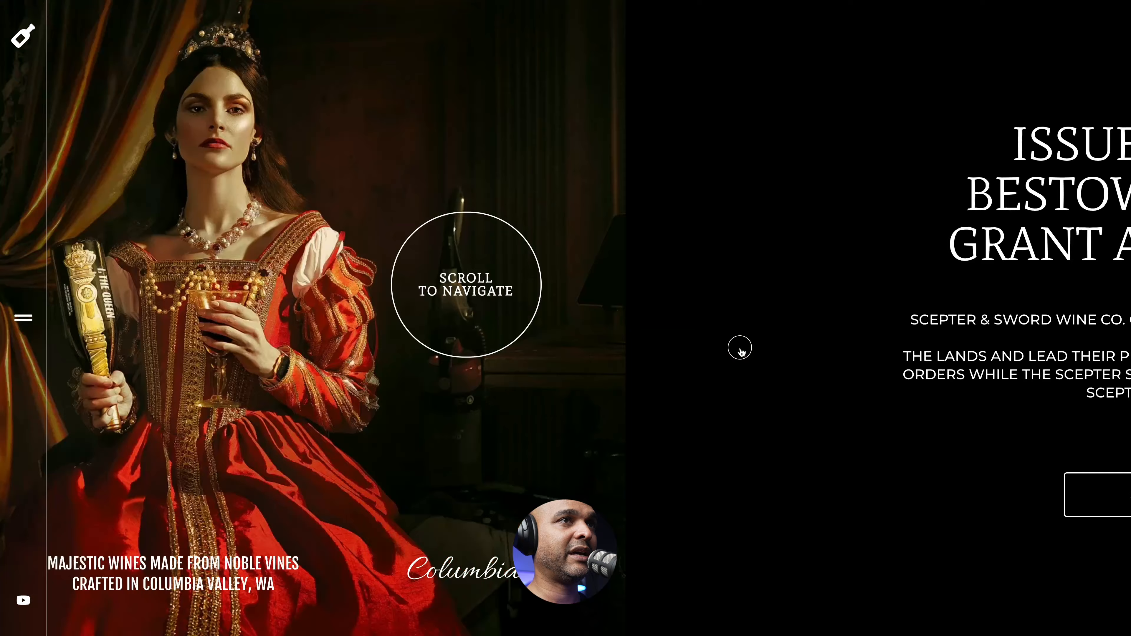
pyautogui.scroll(-5, 740, 347)
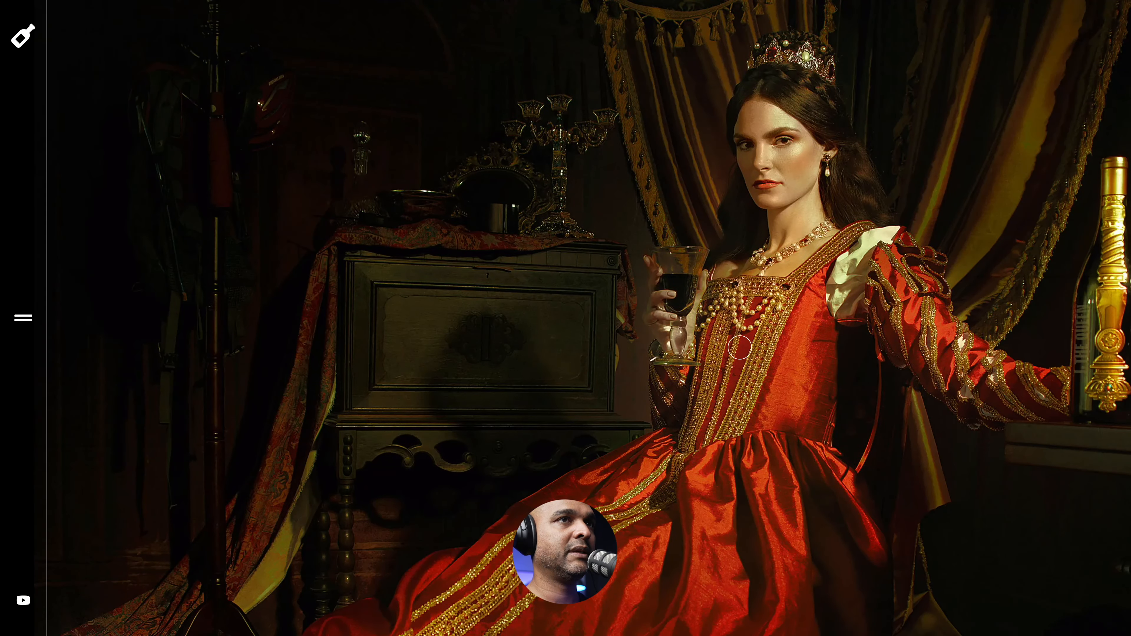
pyautogui.scroll(-5, 740, 348)
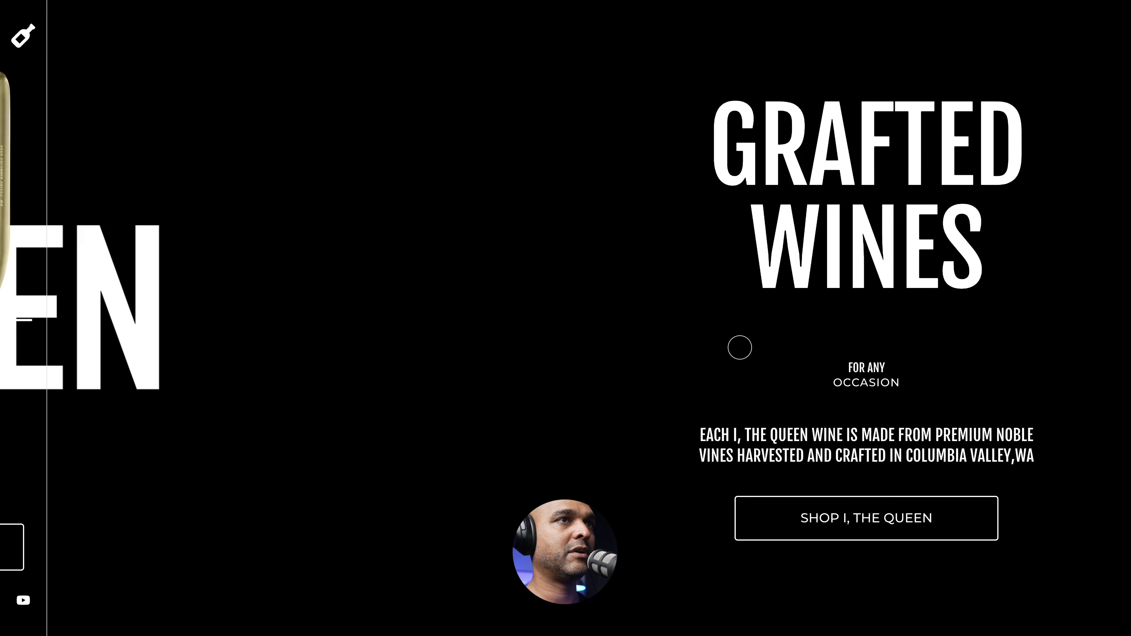
pyautogui.scroll(-5, 740, 348)
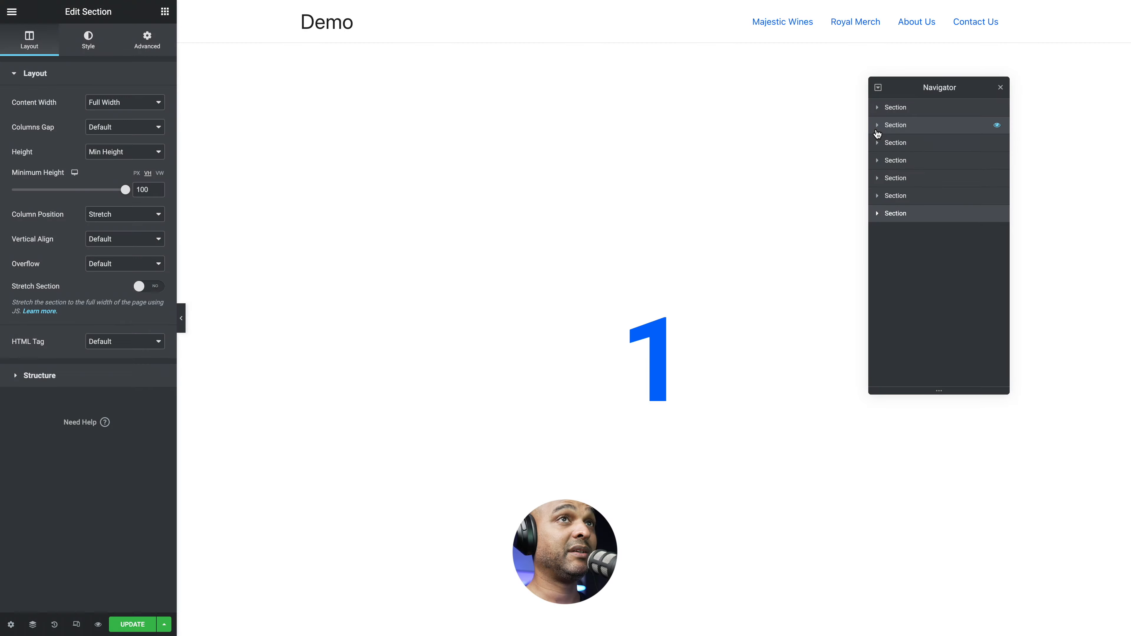
# - Expand the second section in the Navigator and rename its column to Slide 2
pyautogui.click(878, 127)
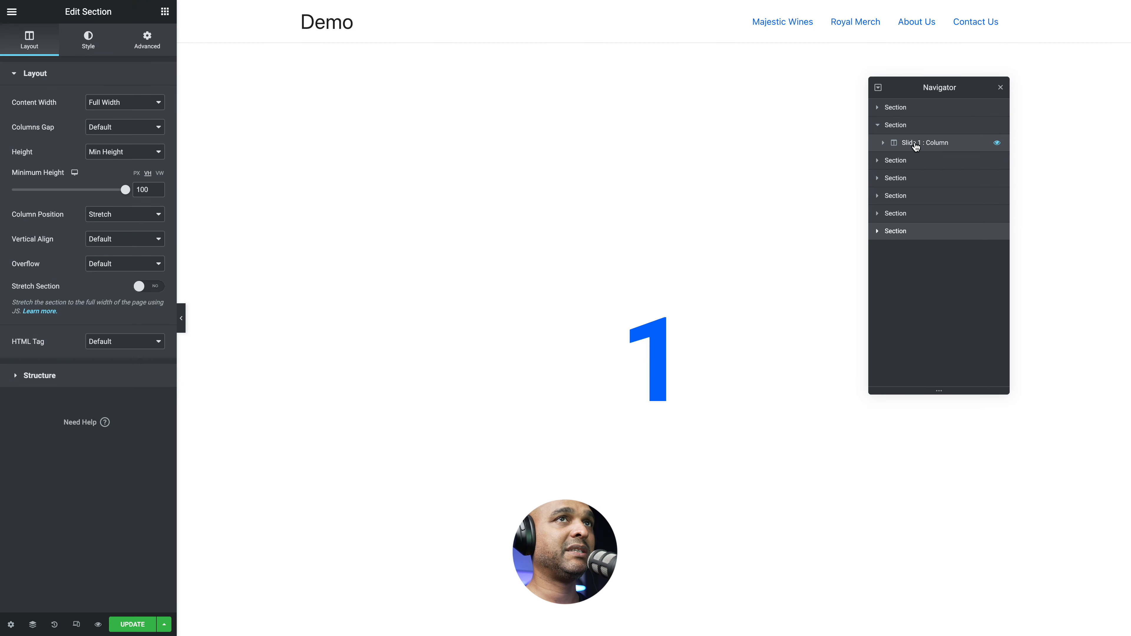
pyautogui.doubleClick(924, 143)
pyautogui.click(924, 145)
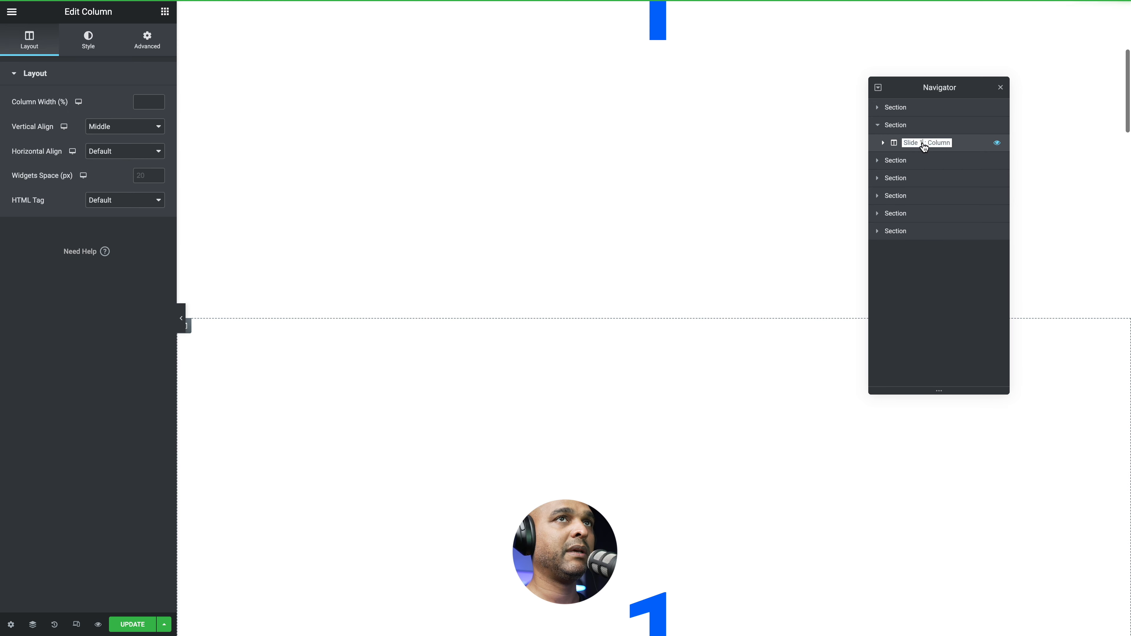
pyautogui.press('BackSpace')
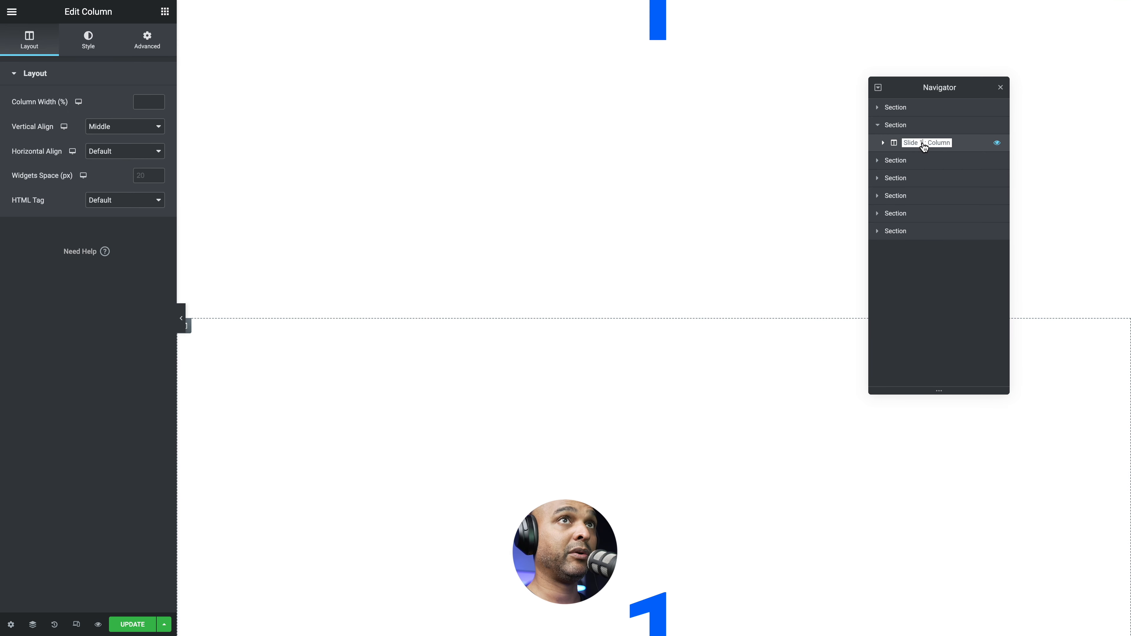
pyautogui.write('2')
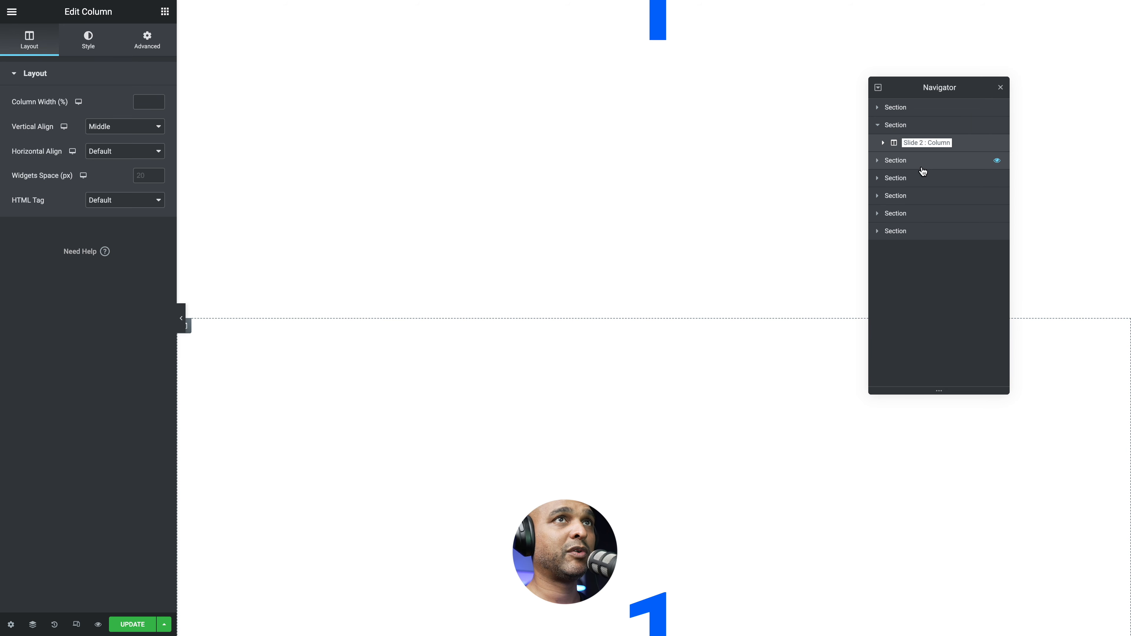
pyautogui.click(894, 144)
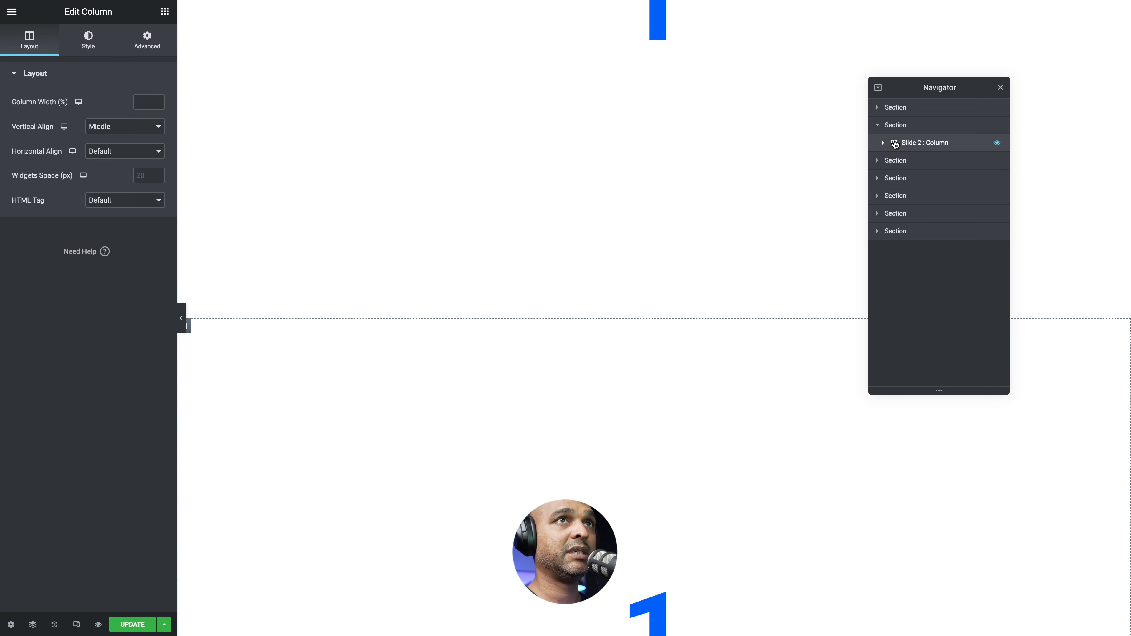
# - Change the large heading in the Slide 2 column to "2"
pyautogui.scroll(8, 756, 163)
pyautogui.scroll(-2, 606, 467)
pyautogui.scroll(-2, 607, 464)
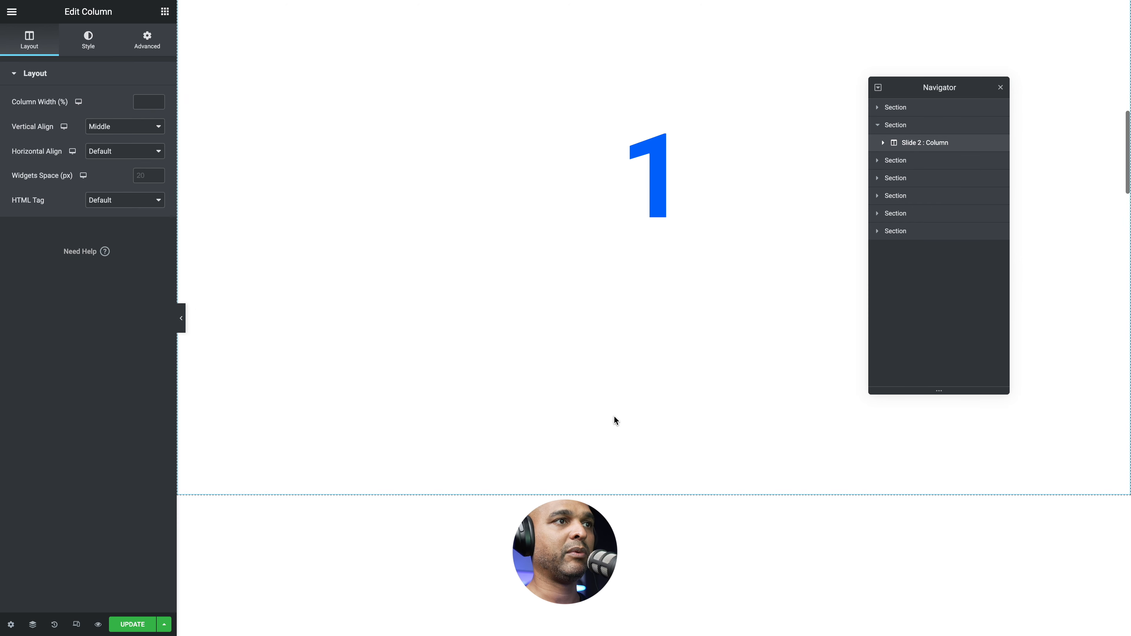
pyautogui.click(651, 196)
pyautogui.doubleClick(651, 196)
pyautogui.write('2')
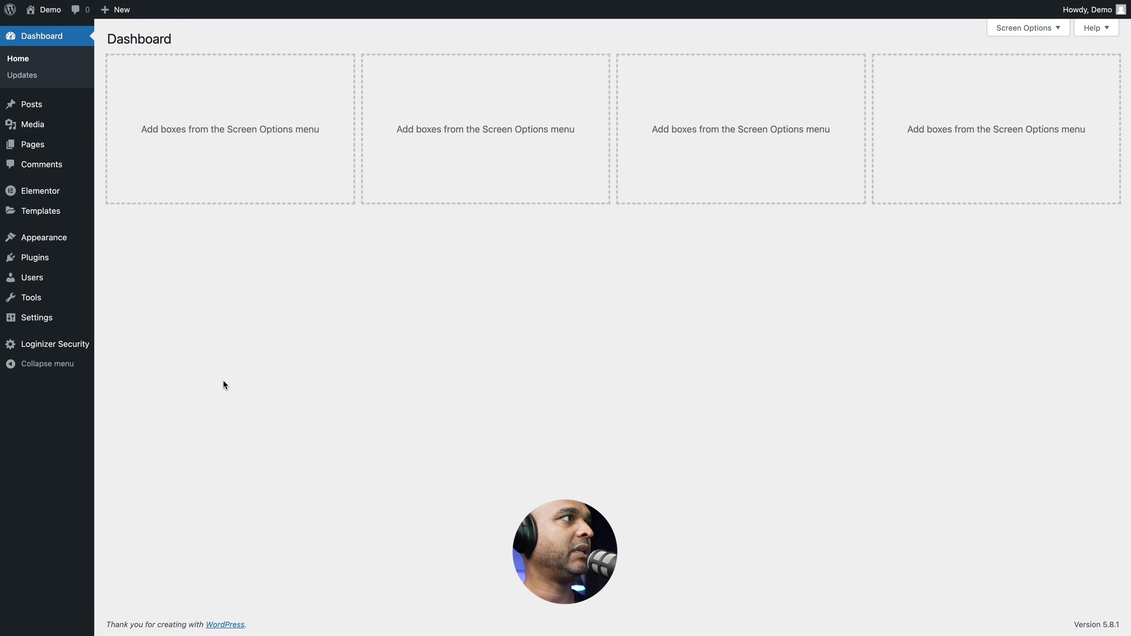
# - Create a new WordPress page titled Demo with its title display disabled, publish it, and open it for editing with Elementor
pyautogui.moveTo(62, 149)
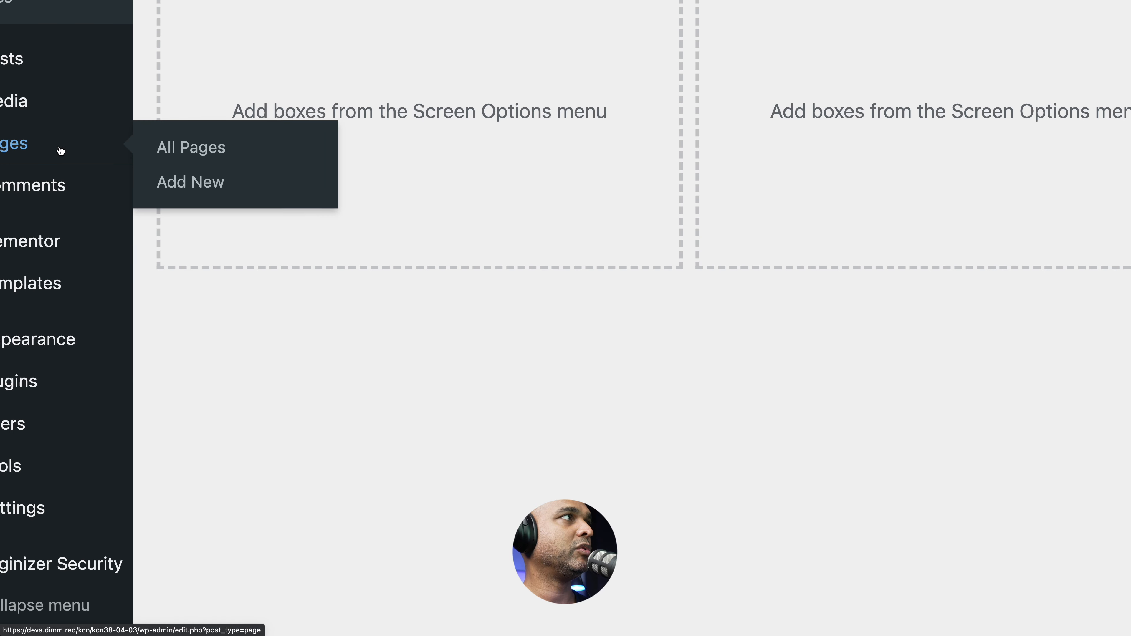
pyautogui.click(178, 190)
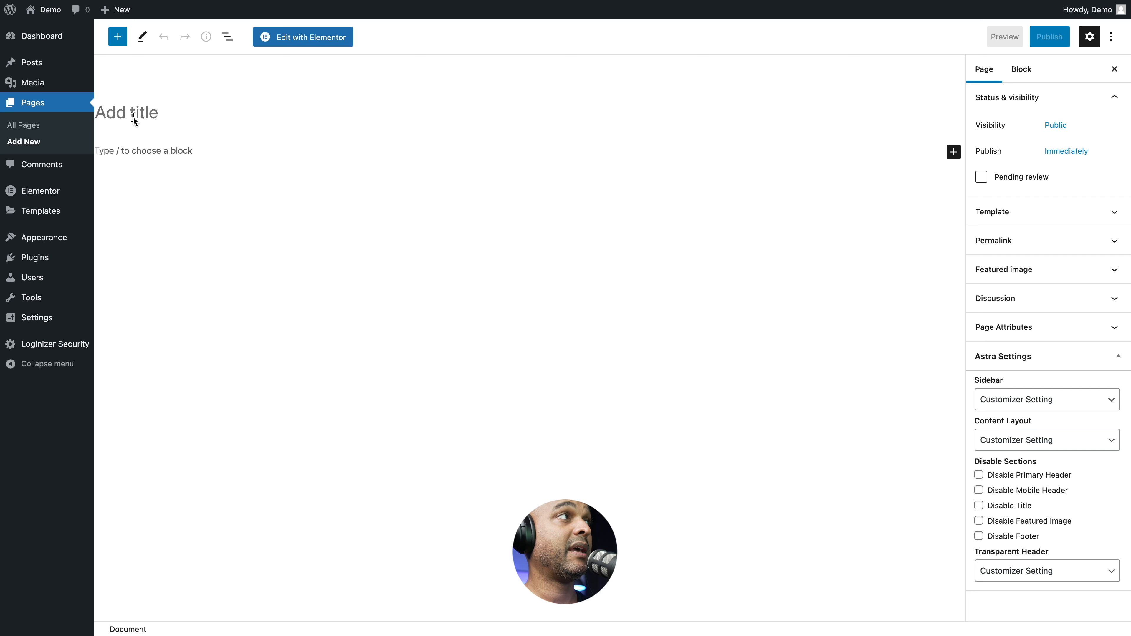
pyautogui.write('Demo')
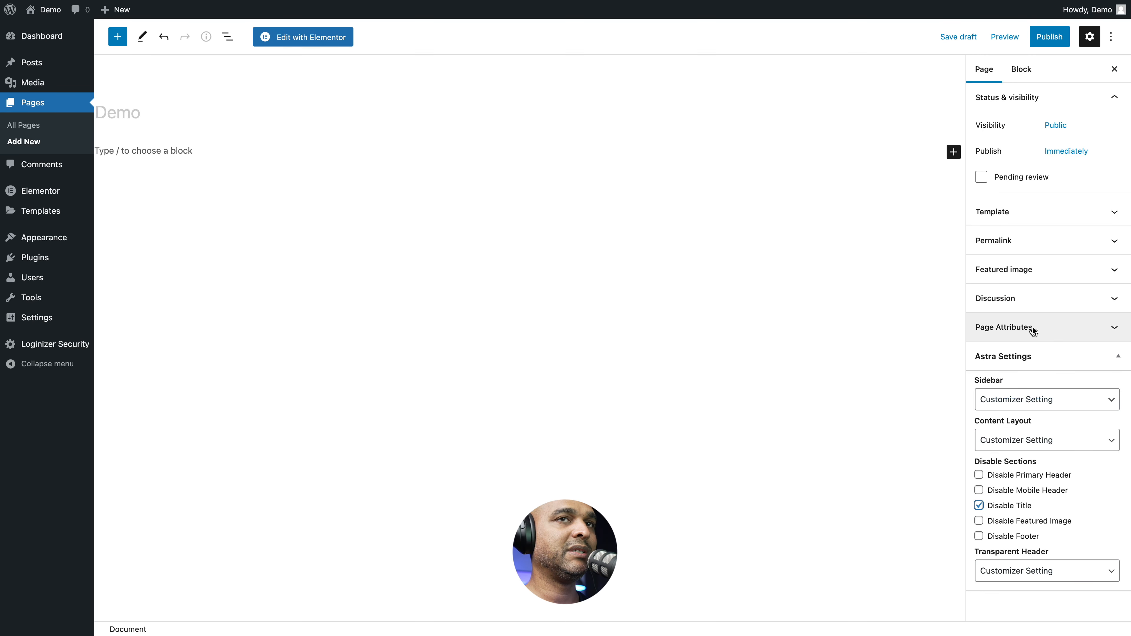
pyautogui.click(1049, 37)
pyautogui.click(1017, 39)
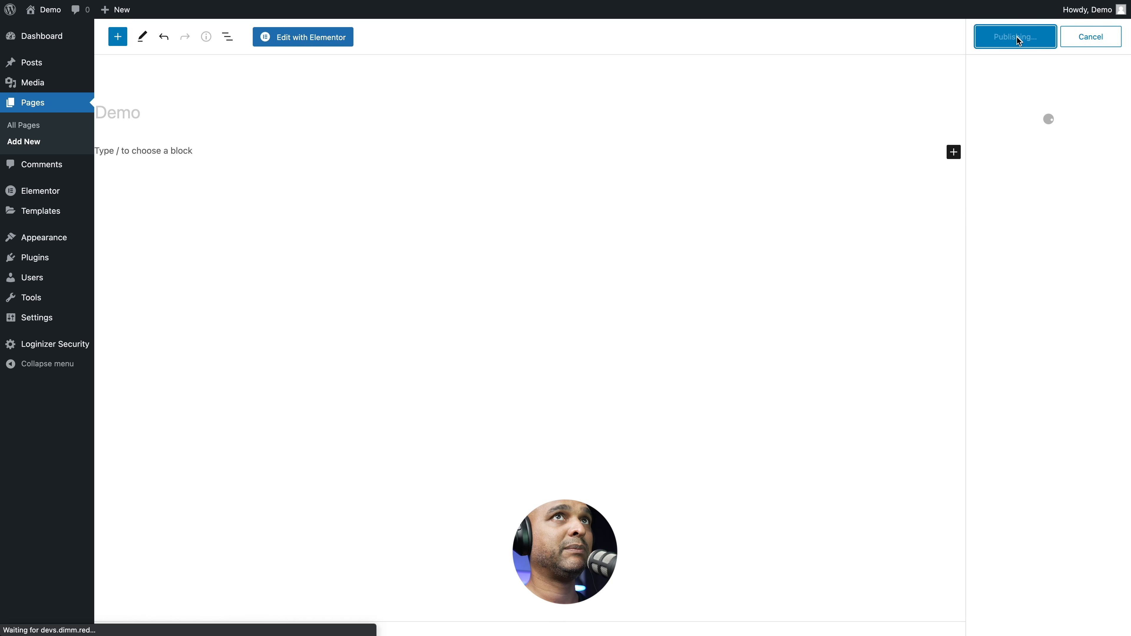
pyautogui.click(317, 40)
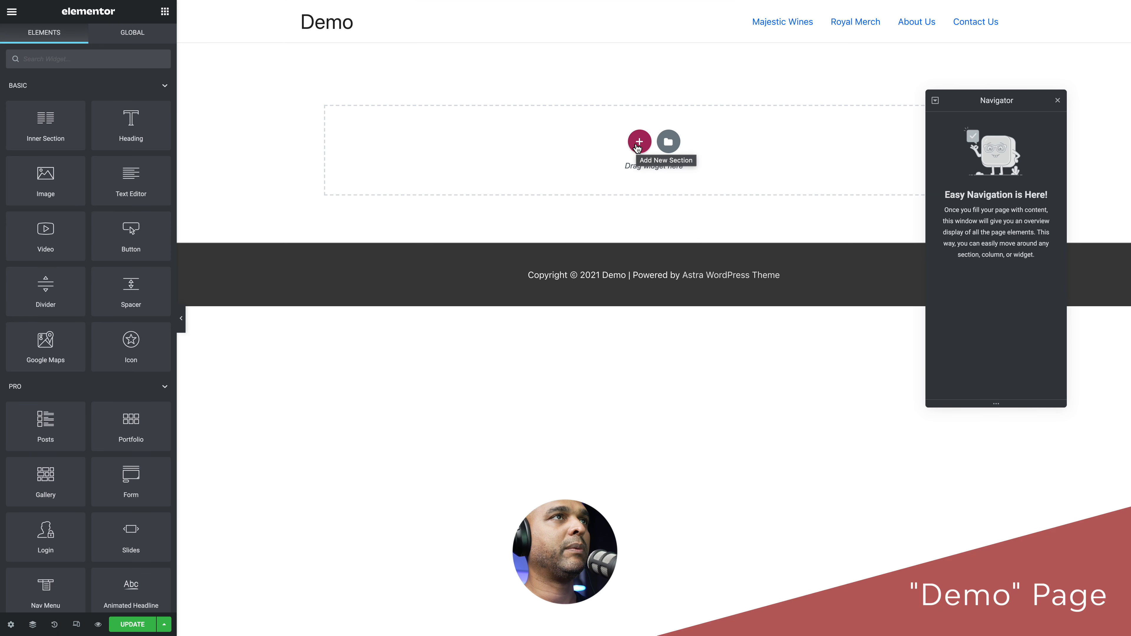
# - Add a new single-column section to the Demo page and set its content width to Full Width
pyautogui.click(638, 143)
pyautogui.click(493, 170)
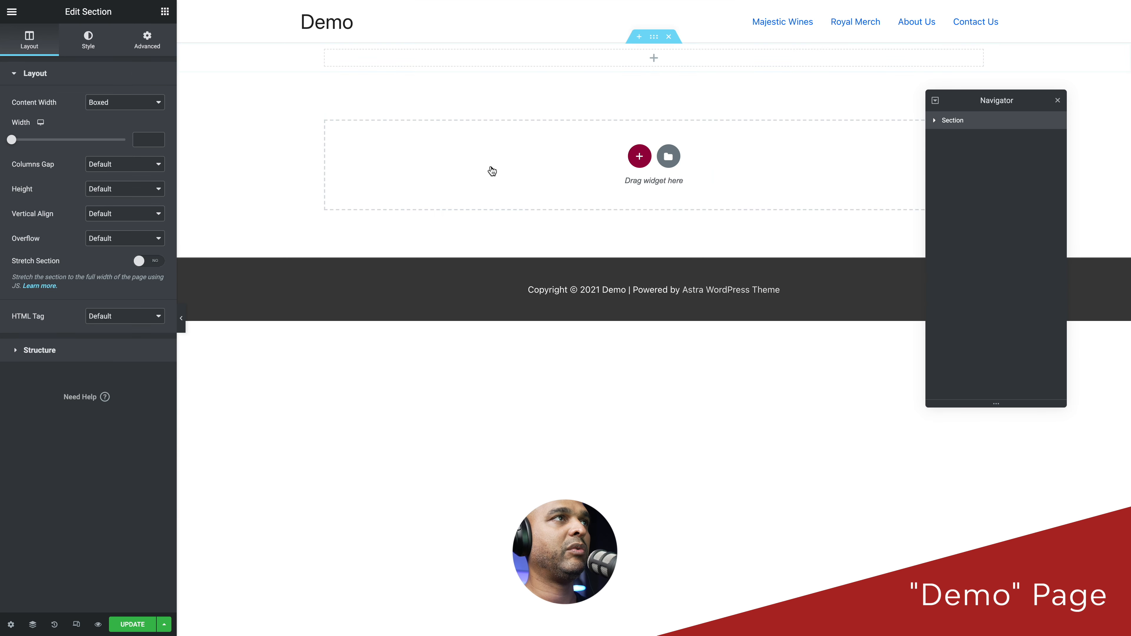
pyautogui.click(96, 106)
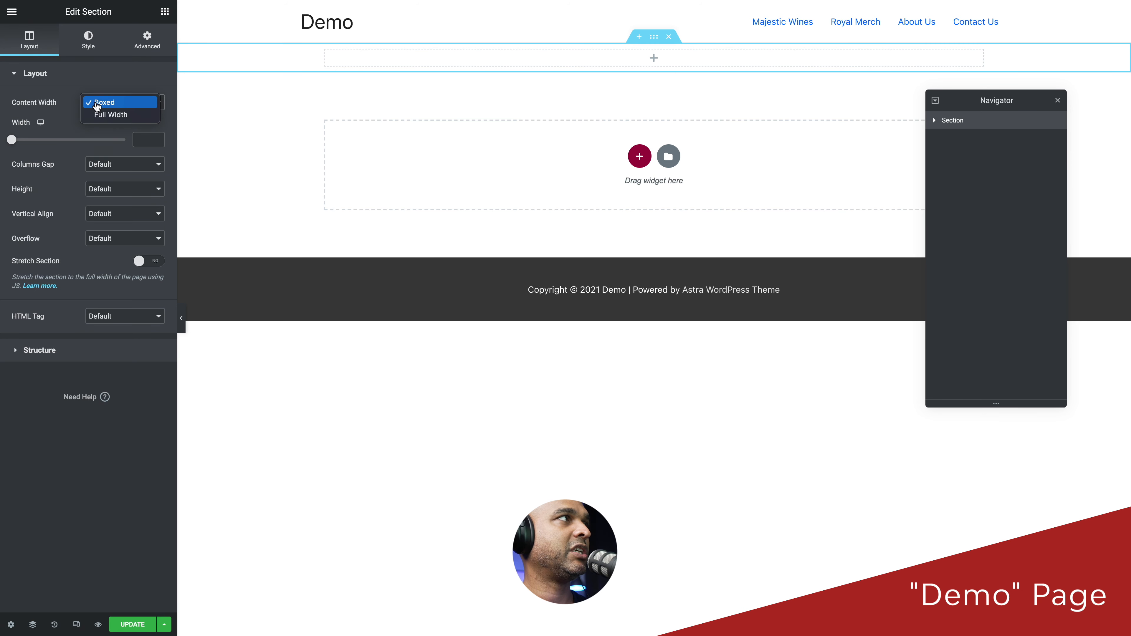
pyautogui.click(96, 114)
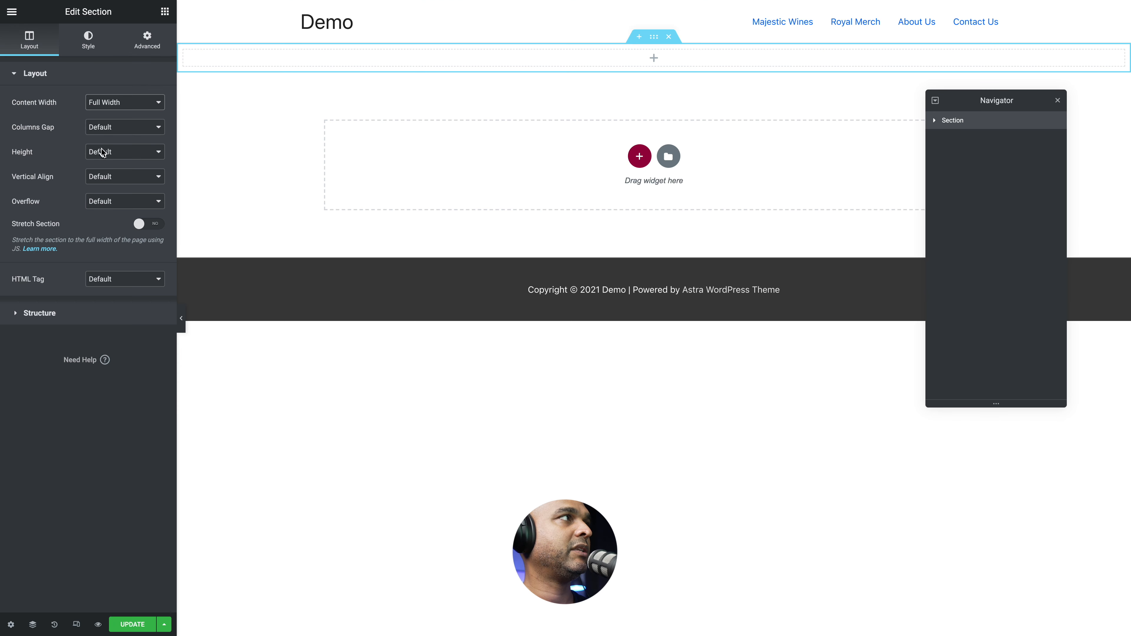
# - Set the section's height to Min Height with a minimum of 100 VH
pyautogui.click(103, 152)
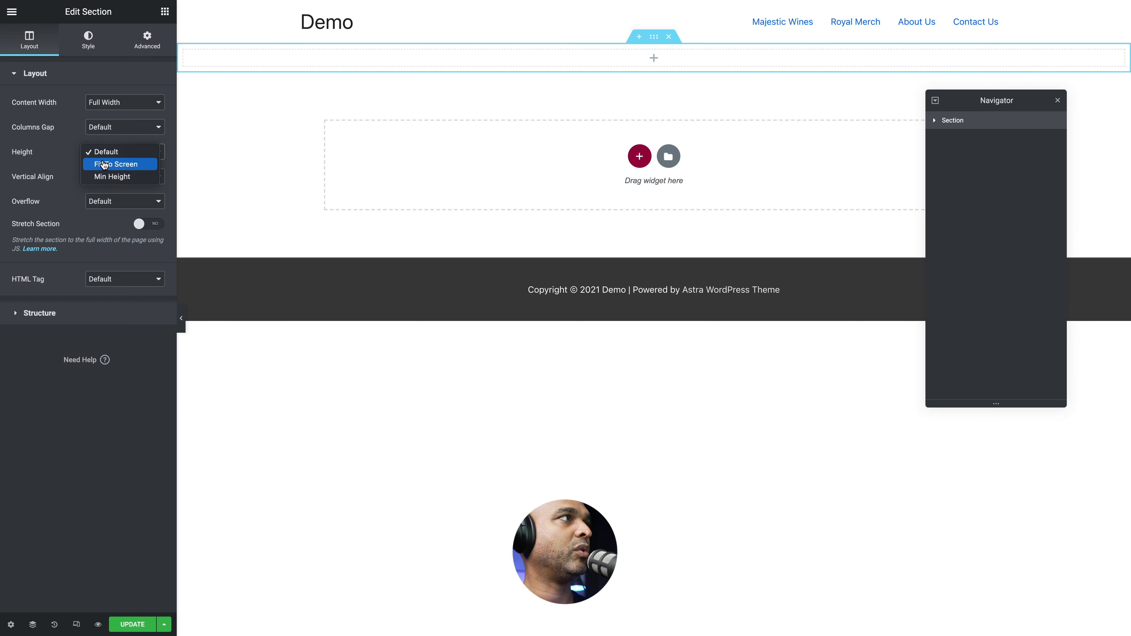
pyautogui.click(105, 177)
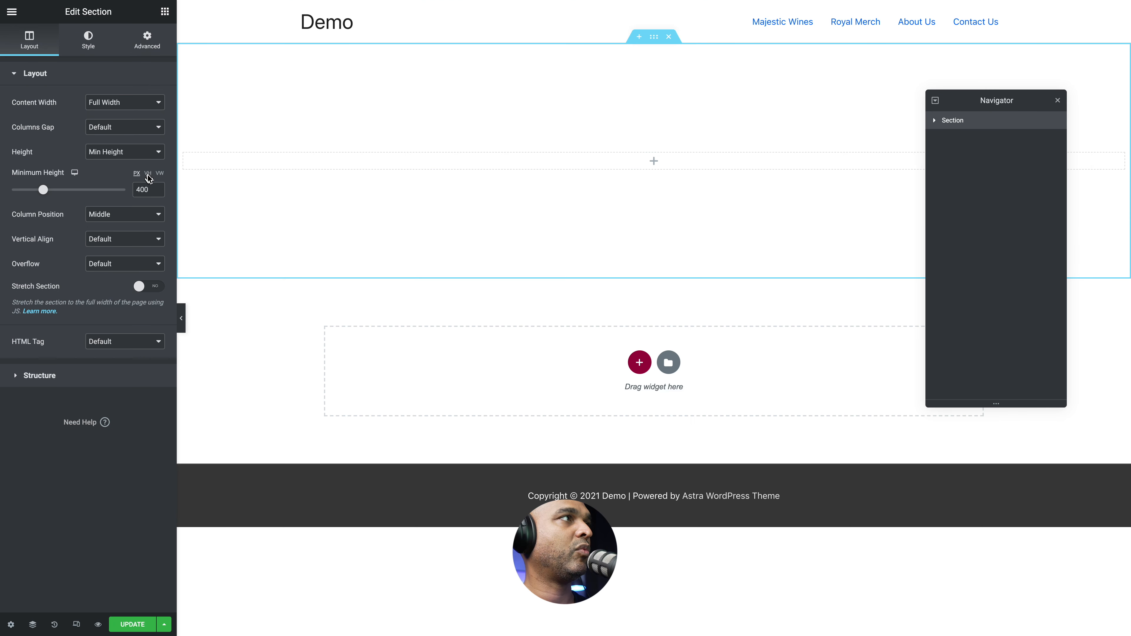
pyautogui.click(148, 174)
pyautogui.doubleClick(139, 191)
pyautogui.write('100')
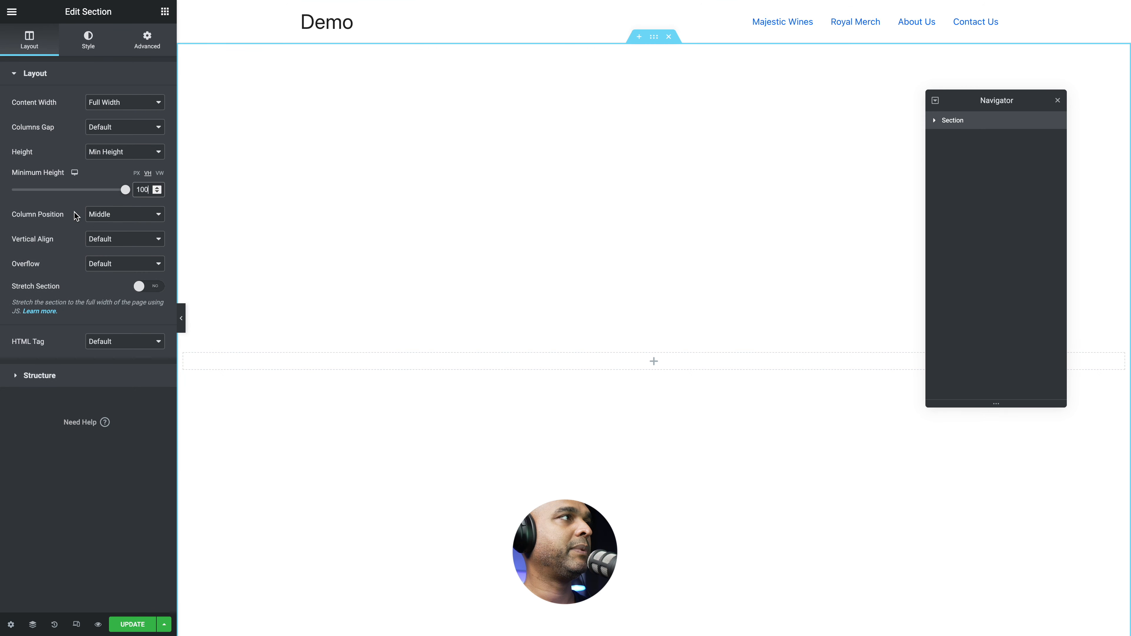
# - Set the section's column position to Stretch and its HTML tag to main, and update the page
pyautogui.click(111, 215)
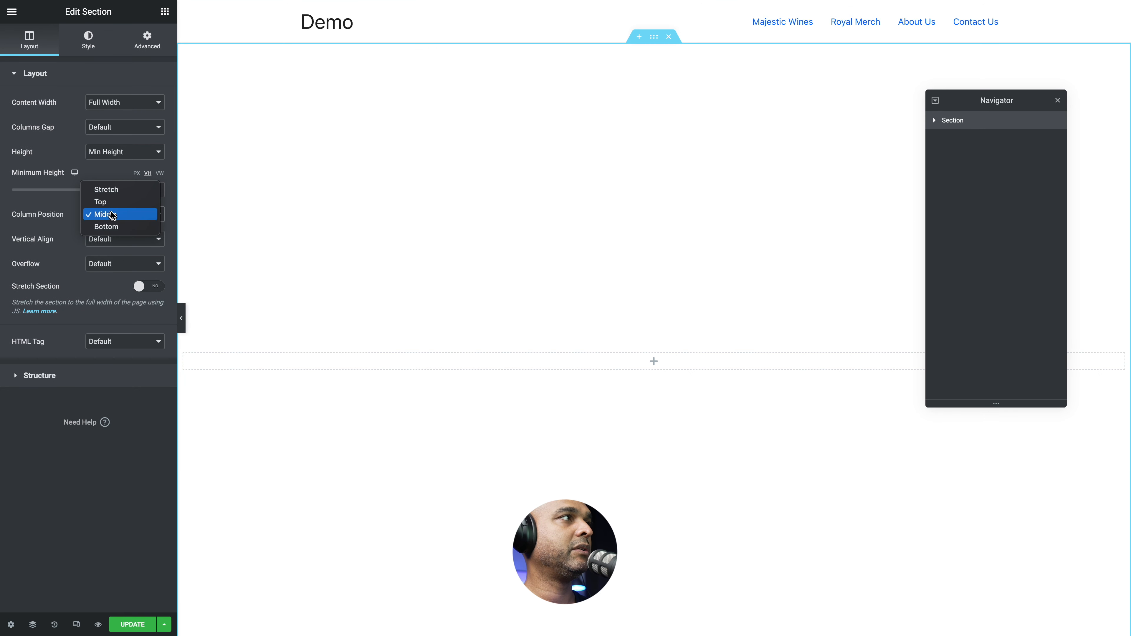
pyautogui.click(107, 191)
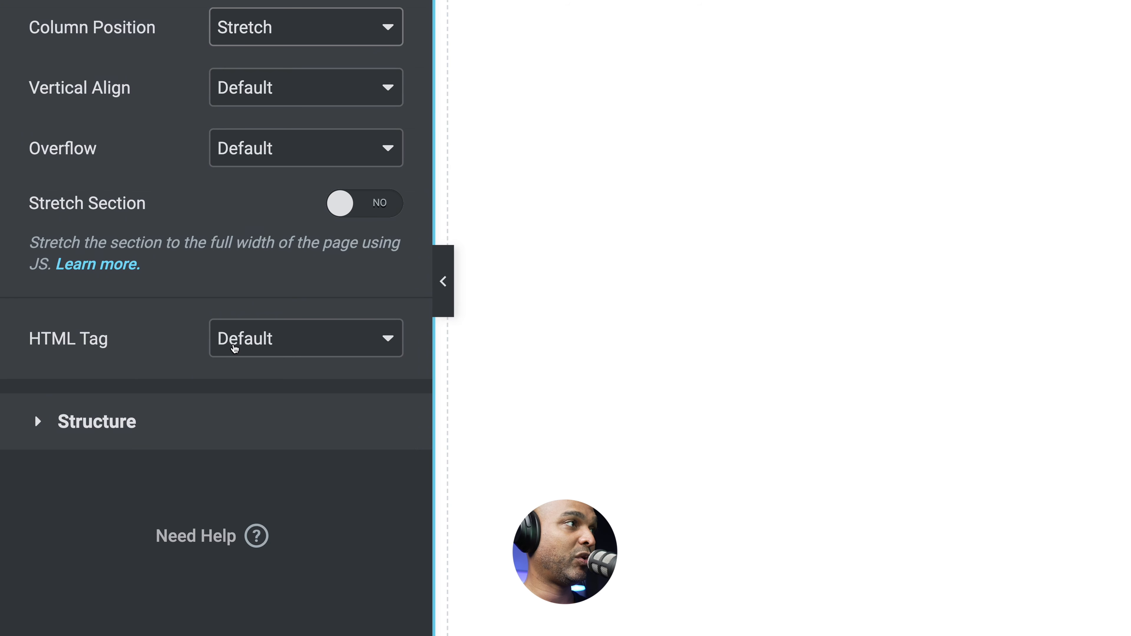
pyautogui.click(235, 349)
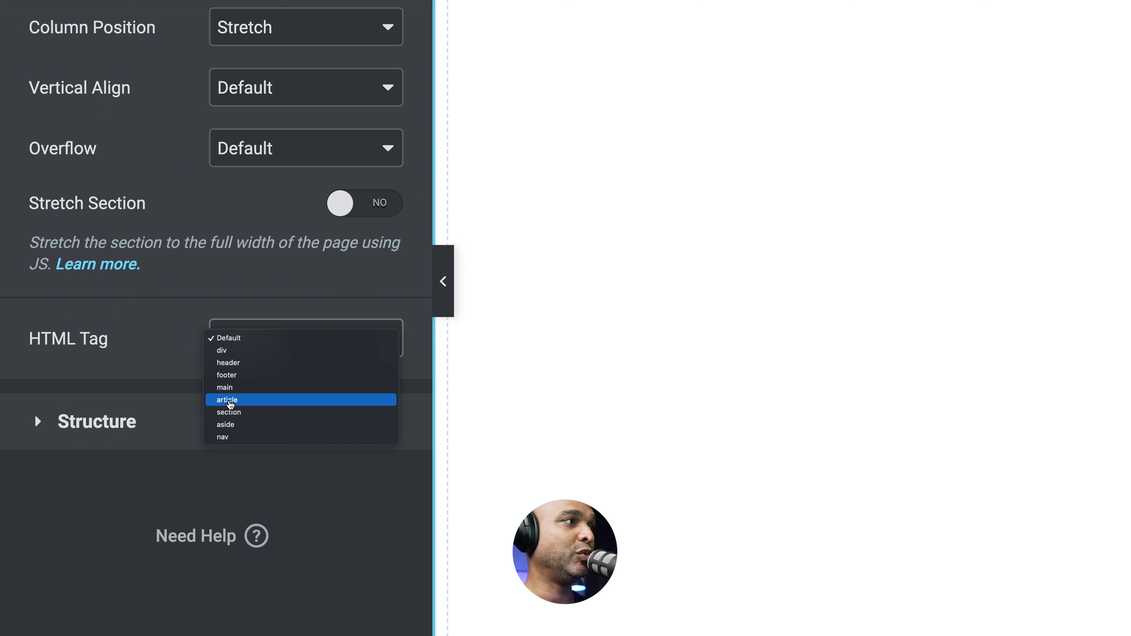
pyautogui.click(229, 390)
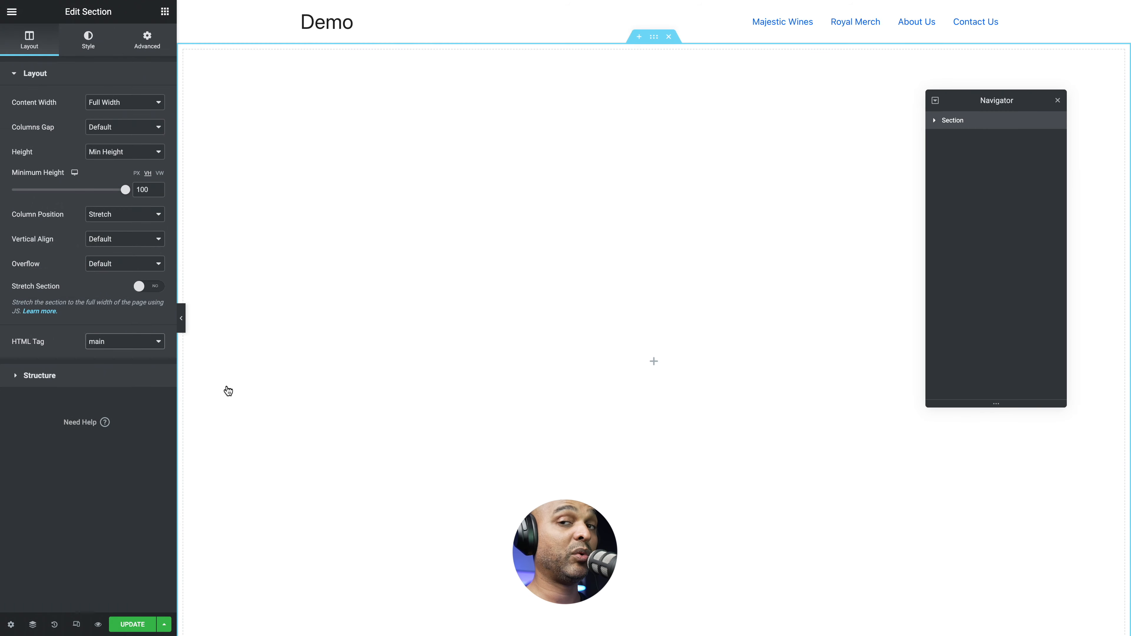
pyautogui.click(132, 625)
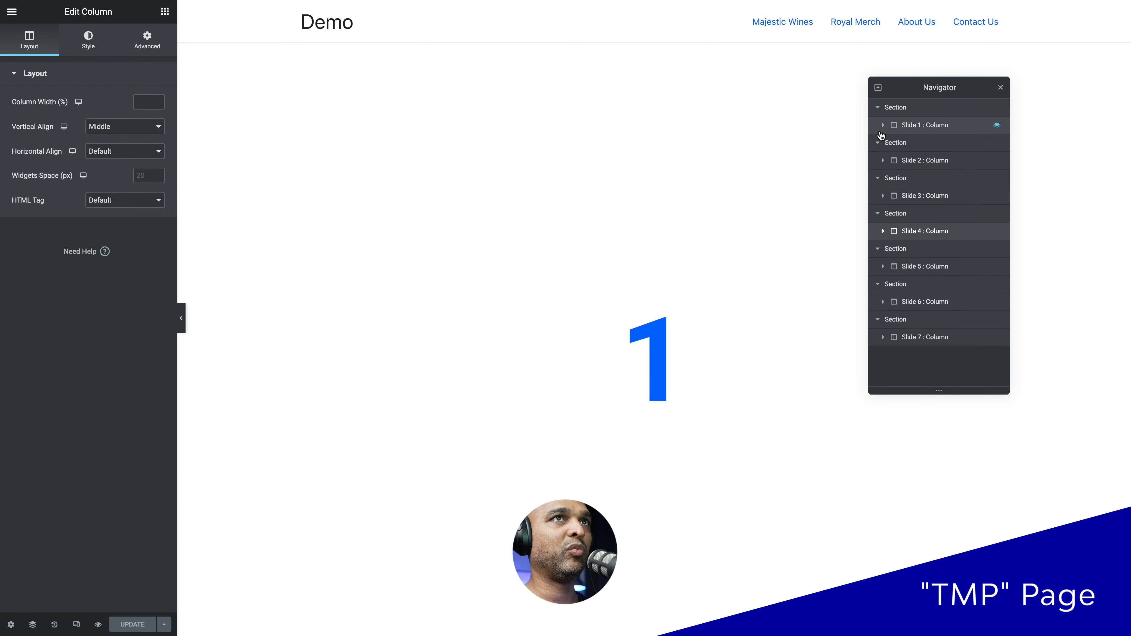
# - Switch to the TMP page and copy its Slide 1 column from the Navigator
pyautogui.rightClick(911, 130)
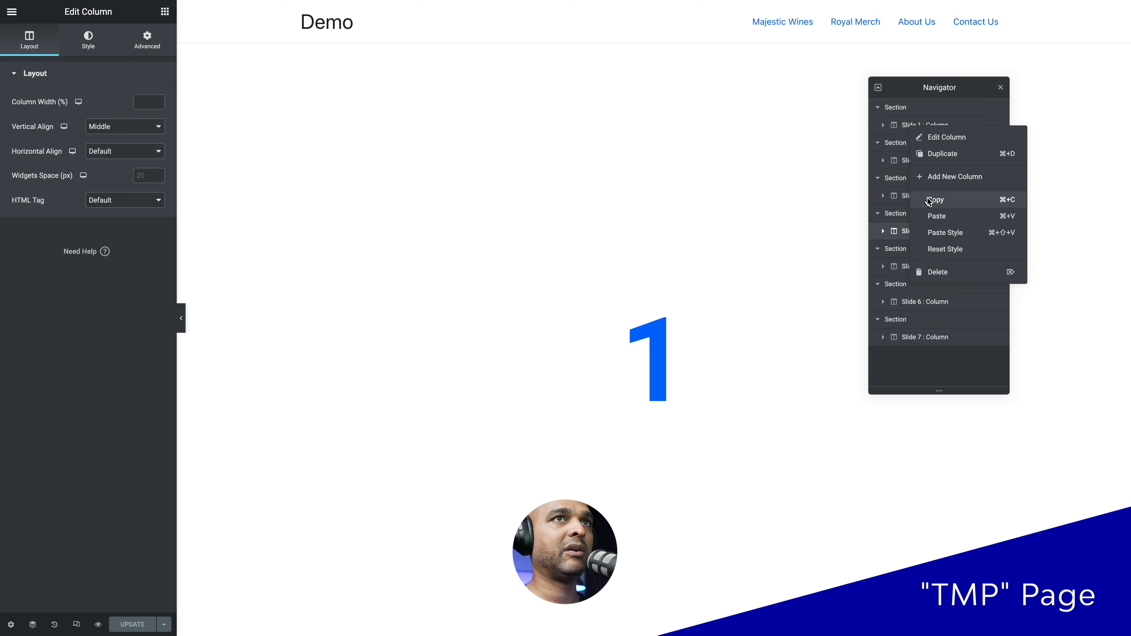
pyautogui.click(936, 201)
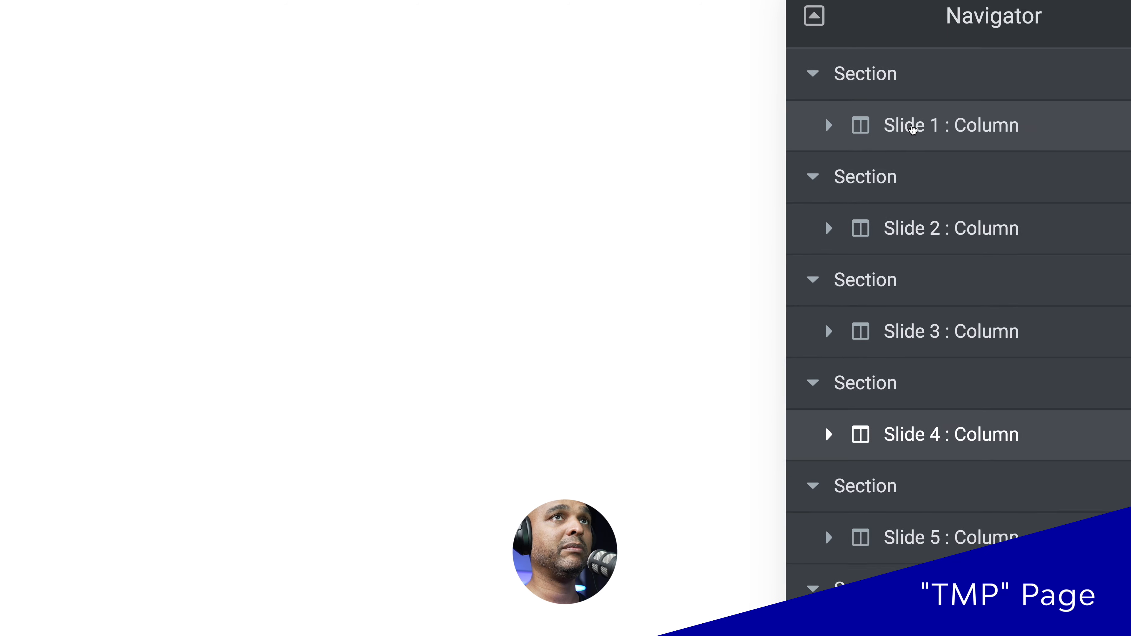
pyautogui.moveTo(882, 24); pyautogui.dragTo(730, 23)
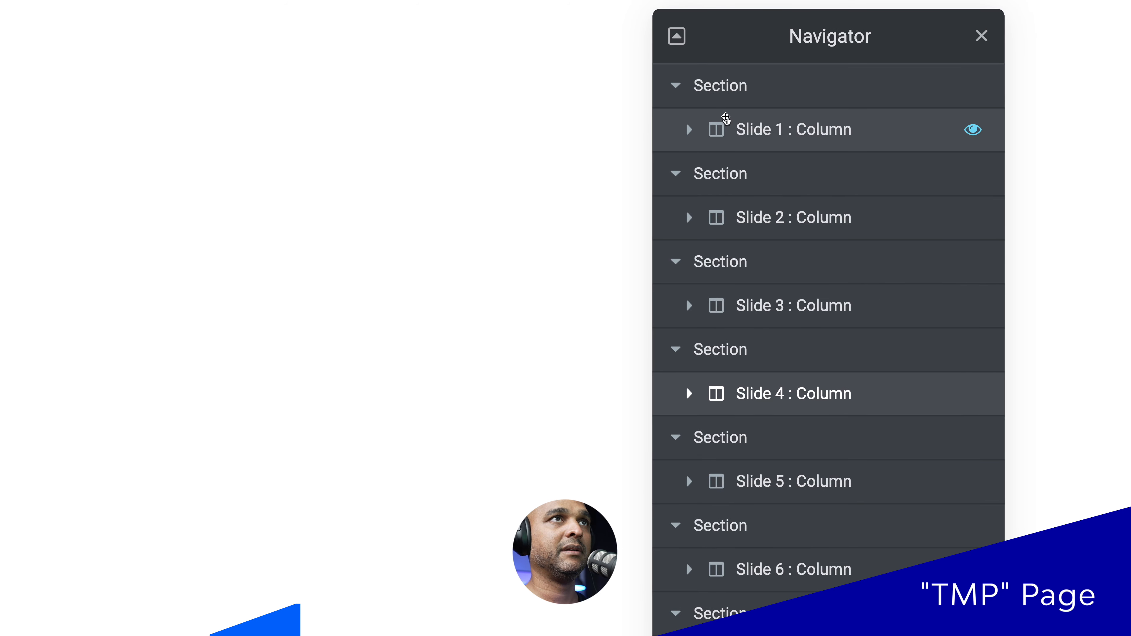
pyautogui.rightClick(771, 127)
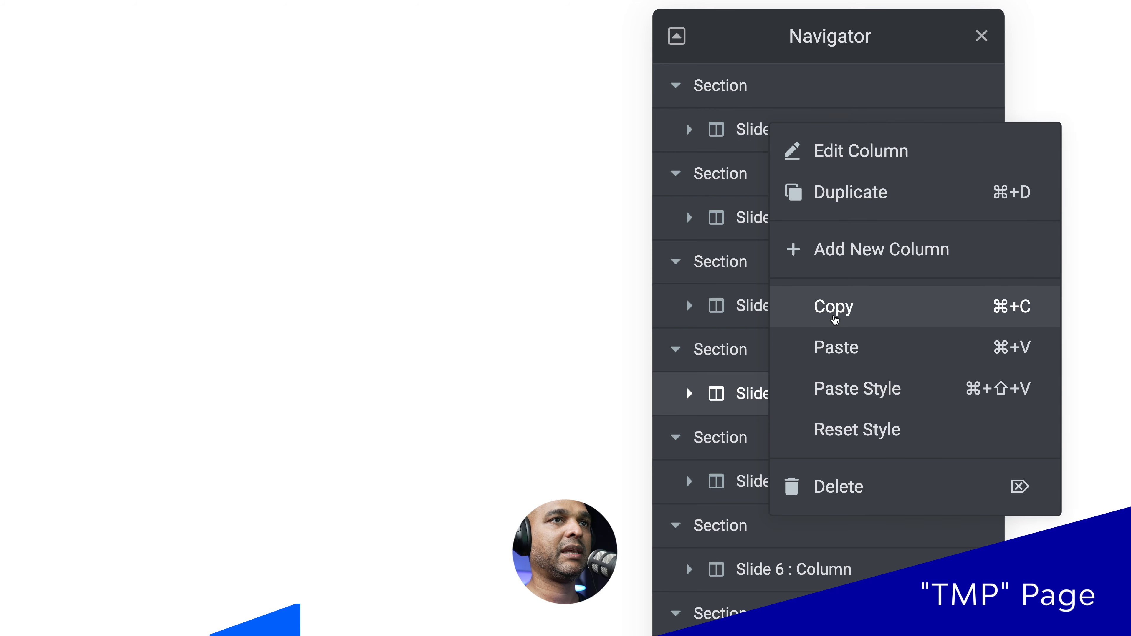
pyautogui.click(836, 318)
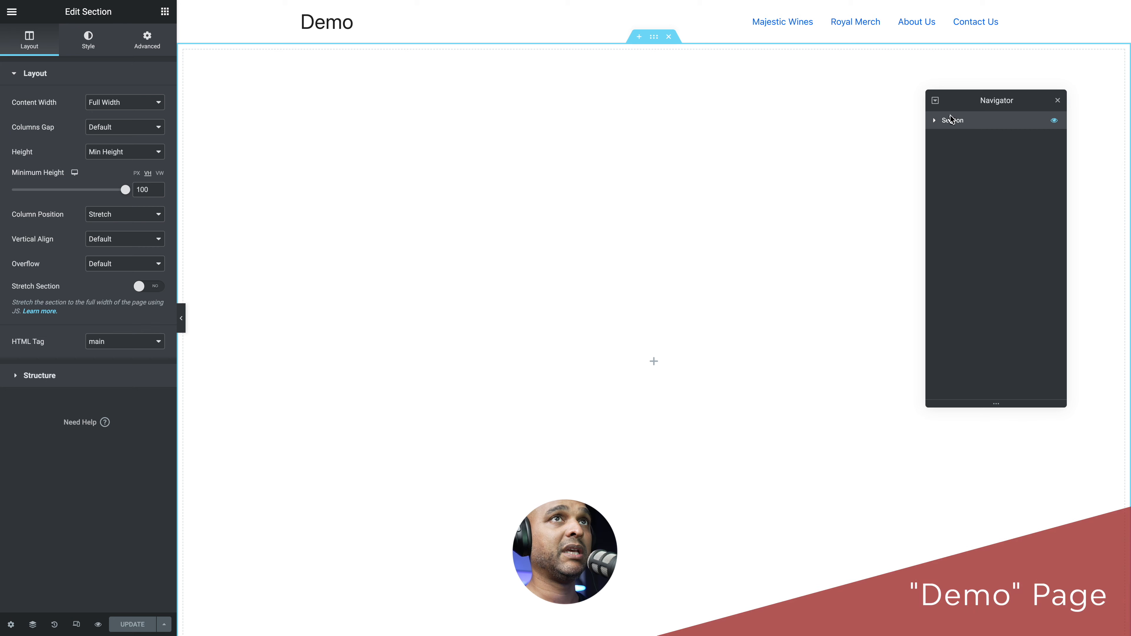
# - Paste the copied Slide 1 column into the Demo page's section and delete the section's original empty column
pyautogui.moveTo(960, 100); pyautogui.dragTo(866, 99)
pyautogui.click(842, 120)
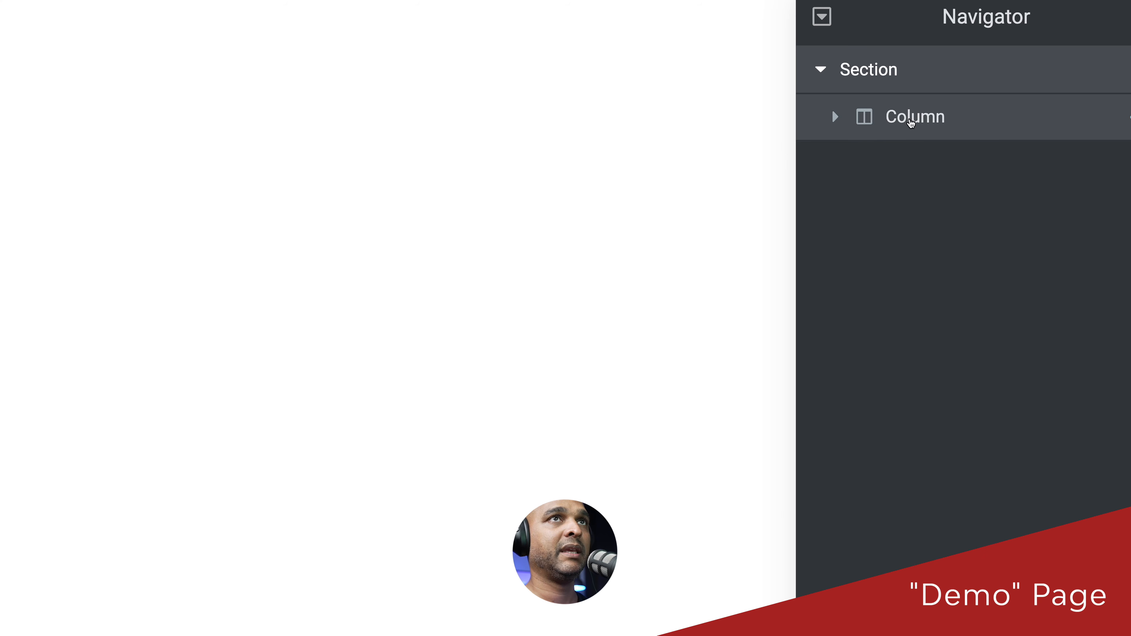
pyautogui.rightClick(911, 122)
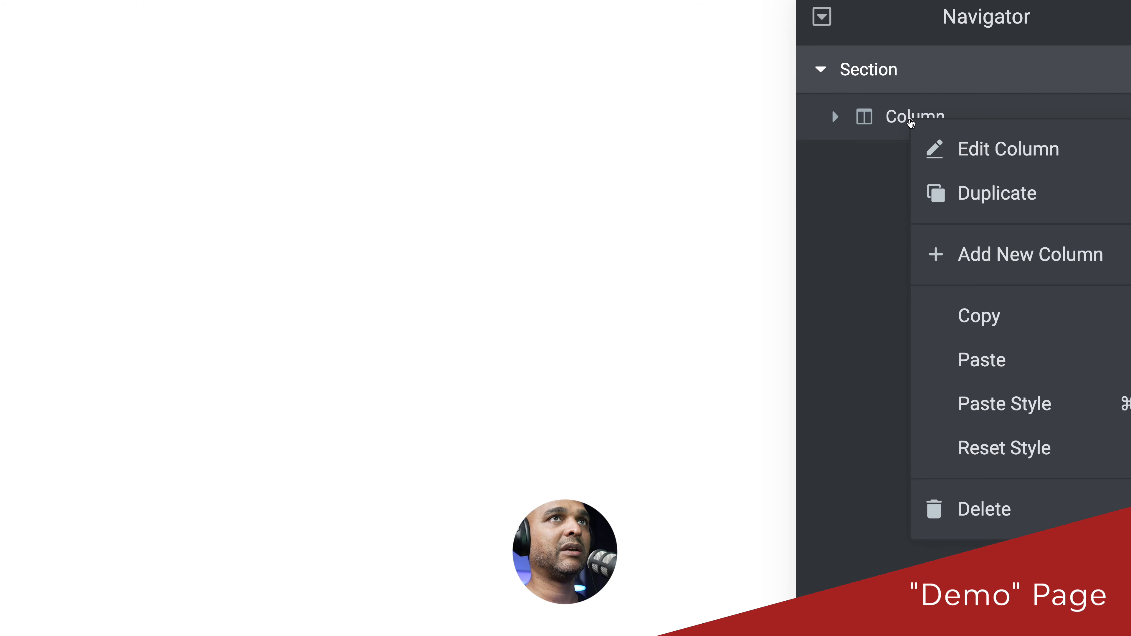
pyautogui.click(970, 359)
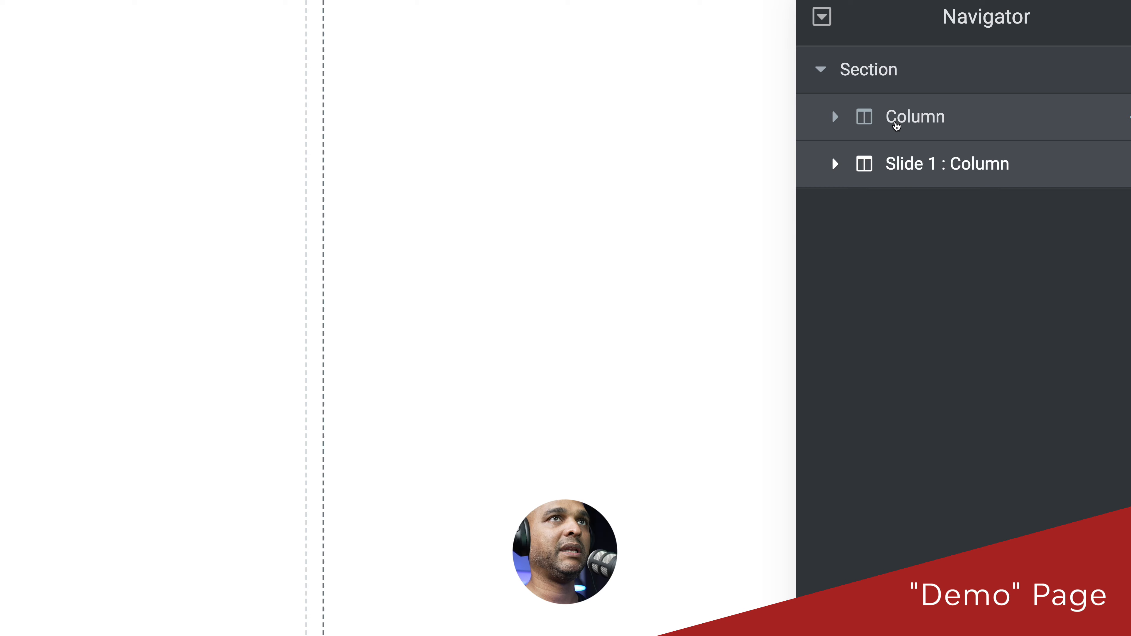
pyautogui.rightClick(896, 125)
pyautogui.click(925, 405)
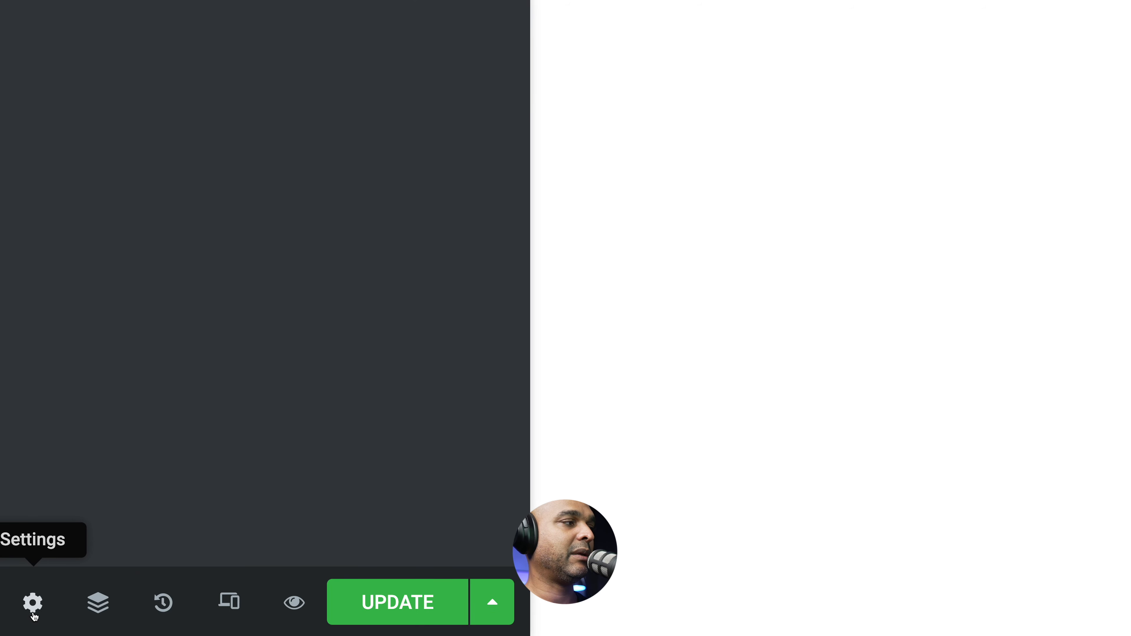
# - Paste the horizontal-scroll CSS, with rules for html, main and section, into the Demo page's custom CSS
pyautogui.click(33, 606)
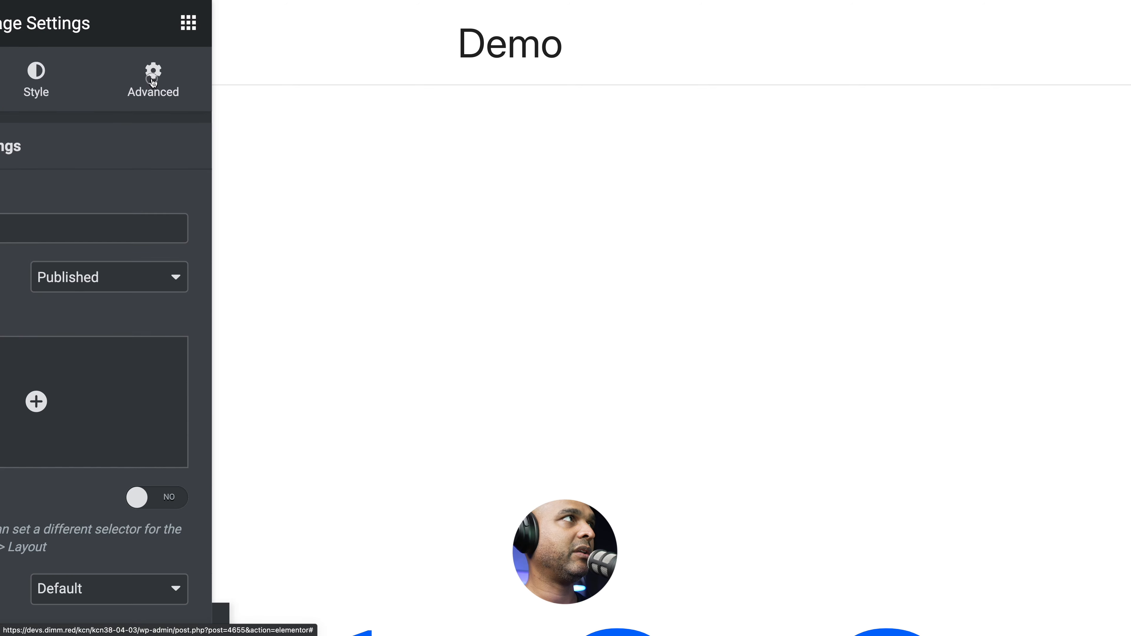
pyautogui.click(153, 82)
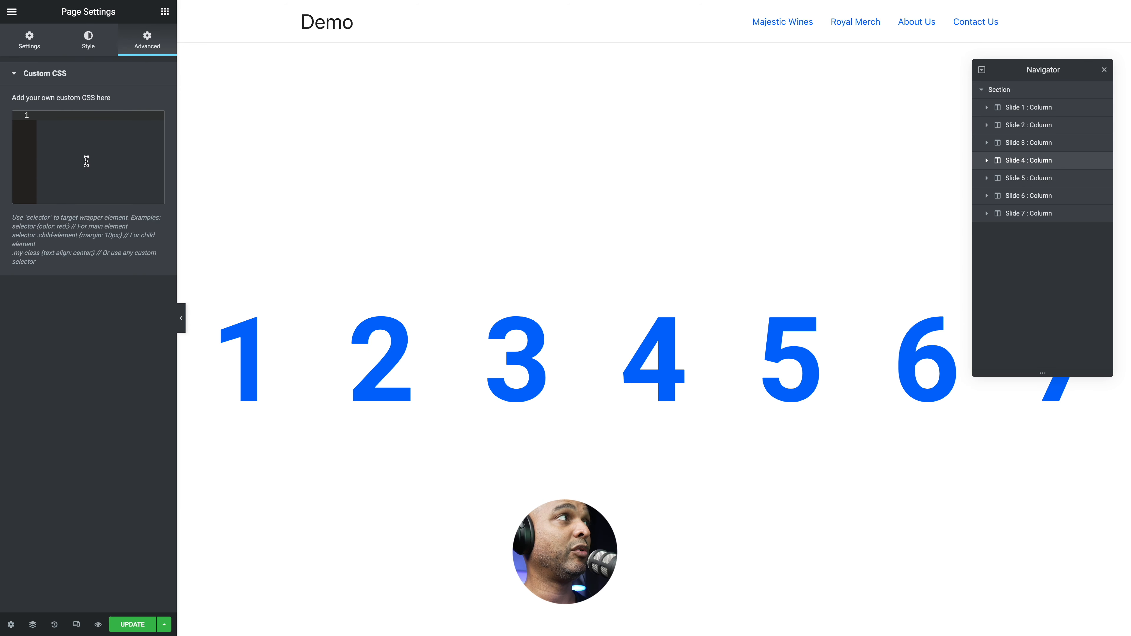
pyautogui.click(87, 161)
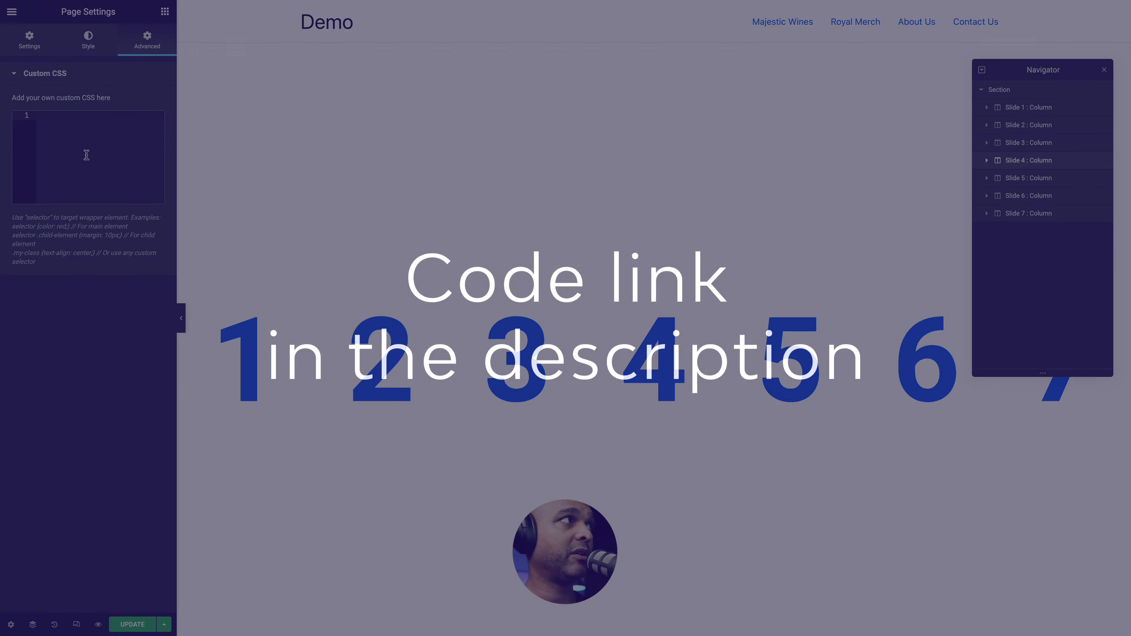
pyautogui.hotkey('ctrl', 'v')
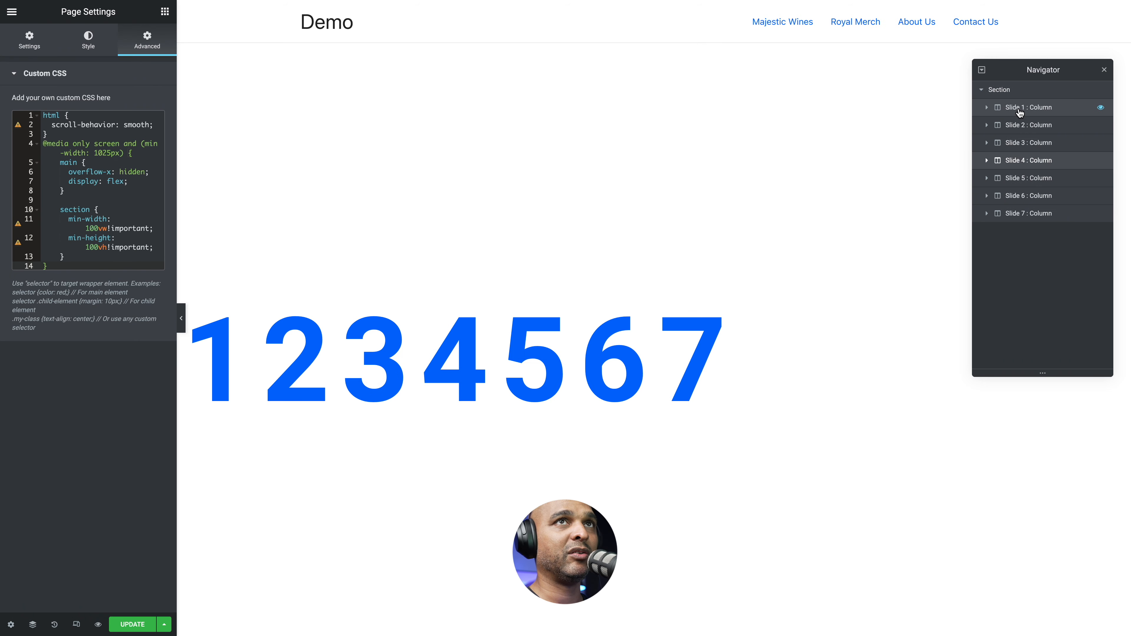
# - Set the Slide 1 column's HTML tag to section and update the page
pyautogui.click(1020, 112)
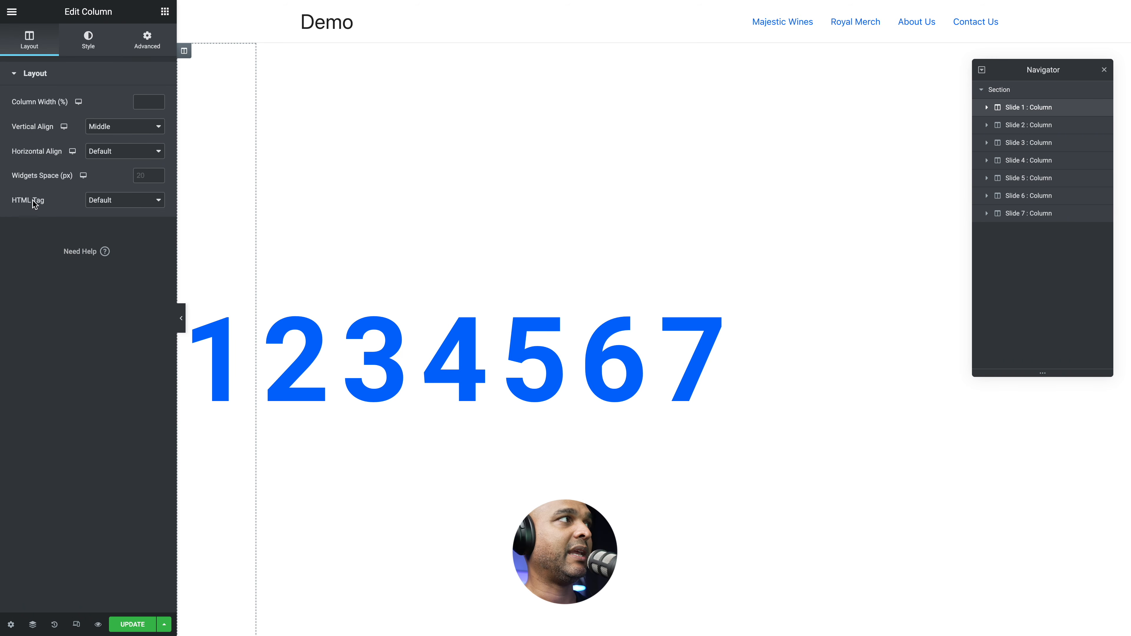
pyautogui.click(99, 205)
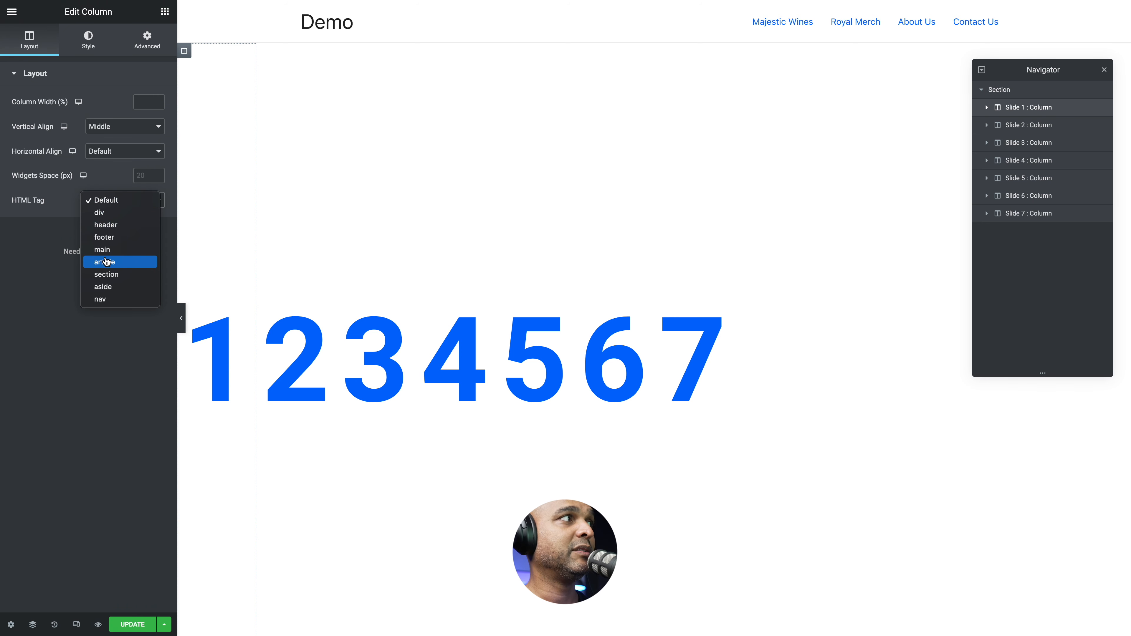
pyautogui.click(107, 275)
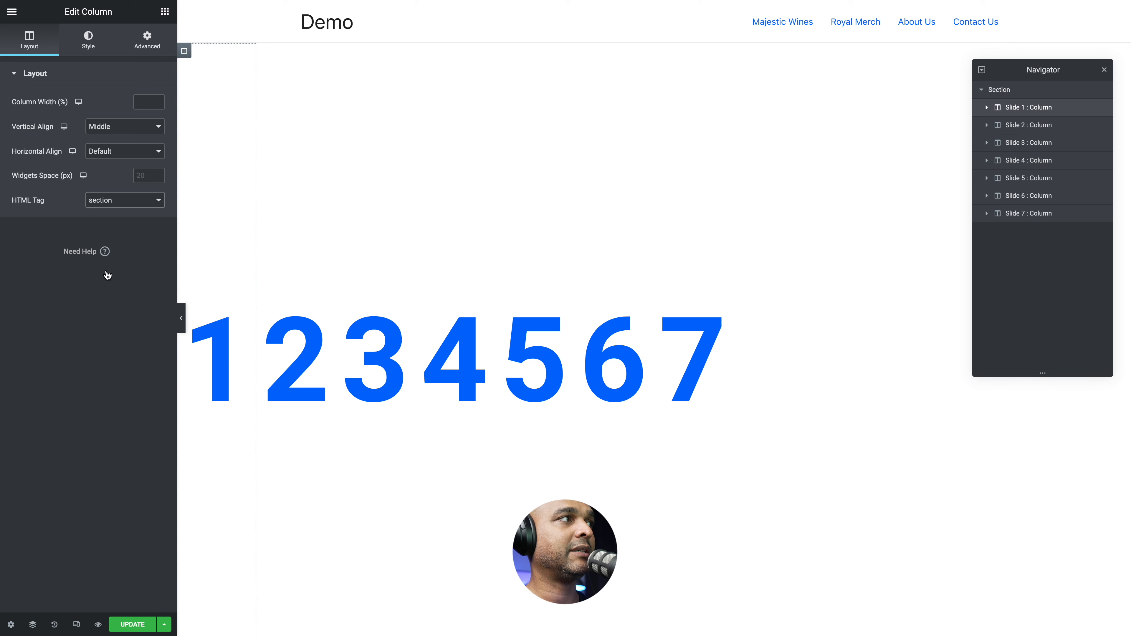
pyautogui.click(135, 626)
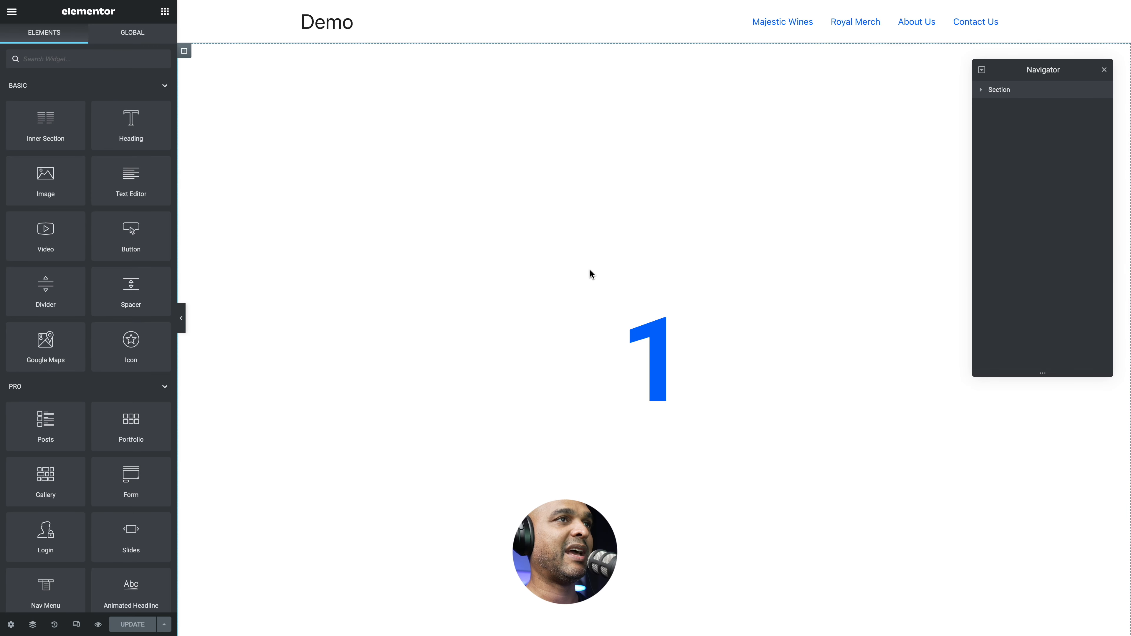
pyautogui.scroll(-1, 604, 312)
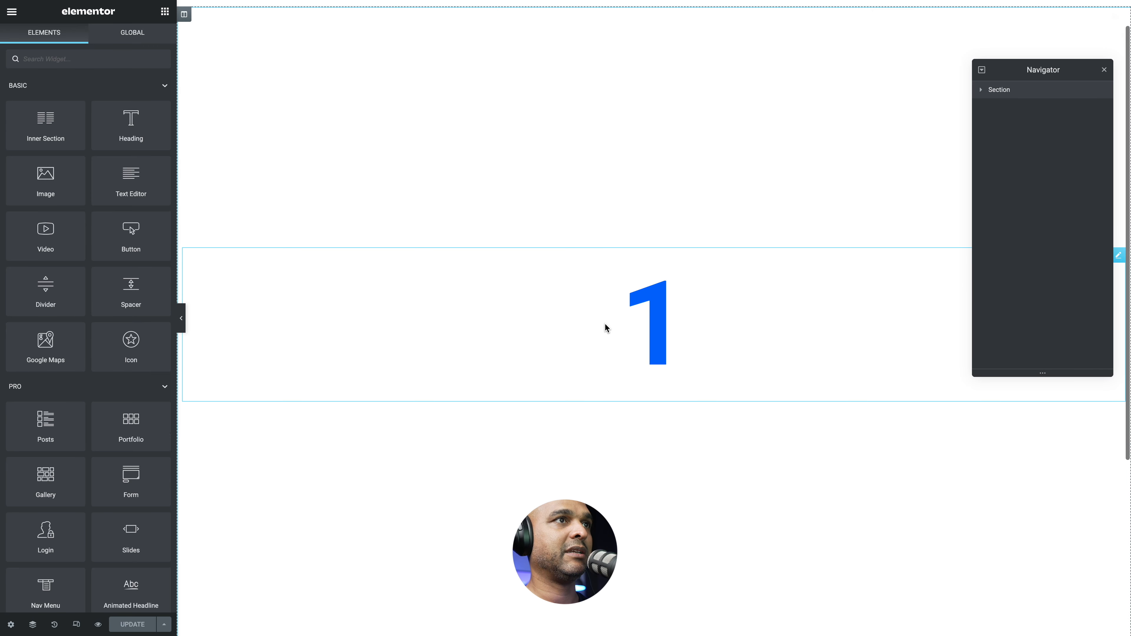
# - Set the HTML tag of the Slide 2 to Slide 7 columns to section, update the page and reload the editor
pyautogui.click(982, 90)
pyautogui.click(1011, 130)
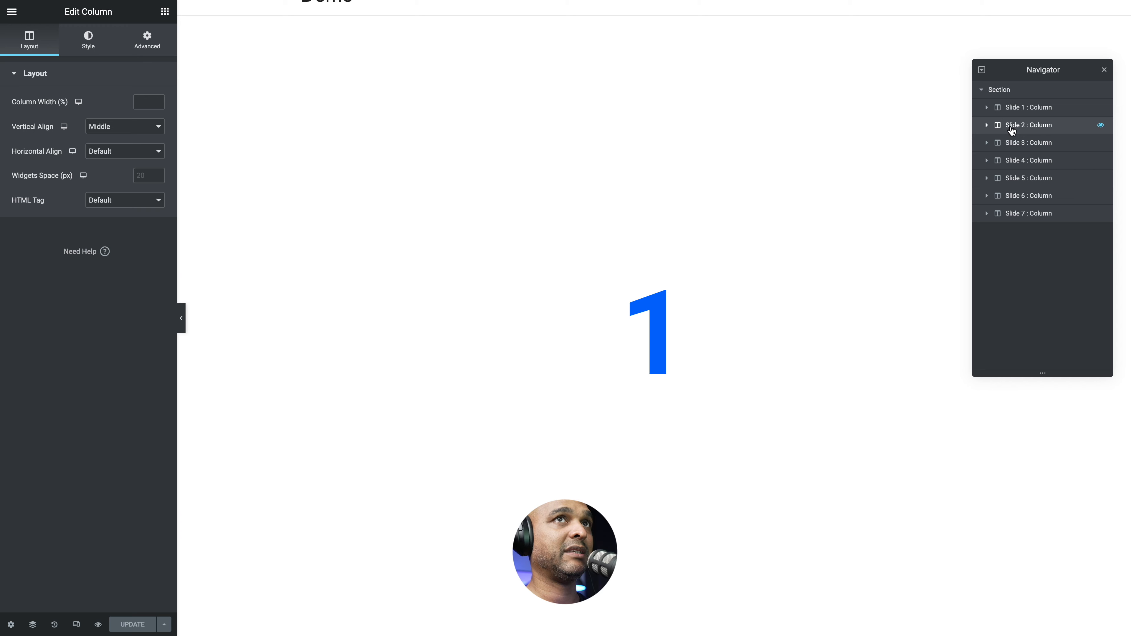
pyautogui.click(112, 198)
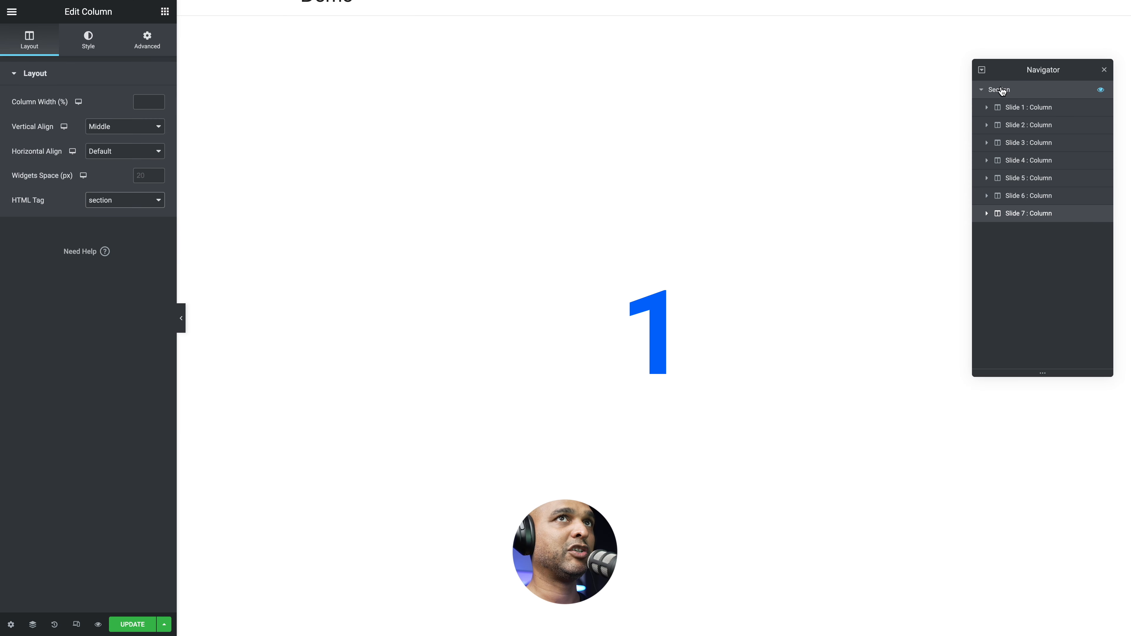
pyautogui.click(1003, 92)
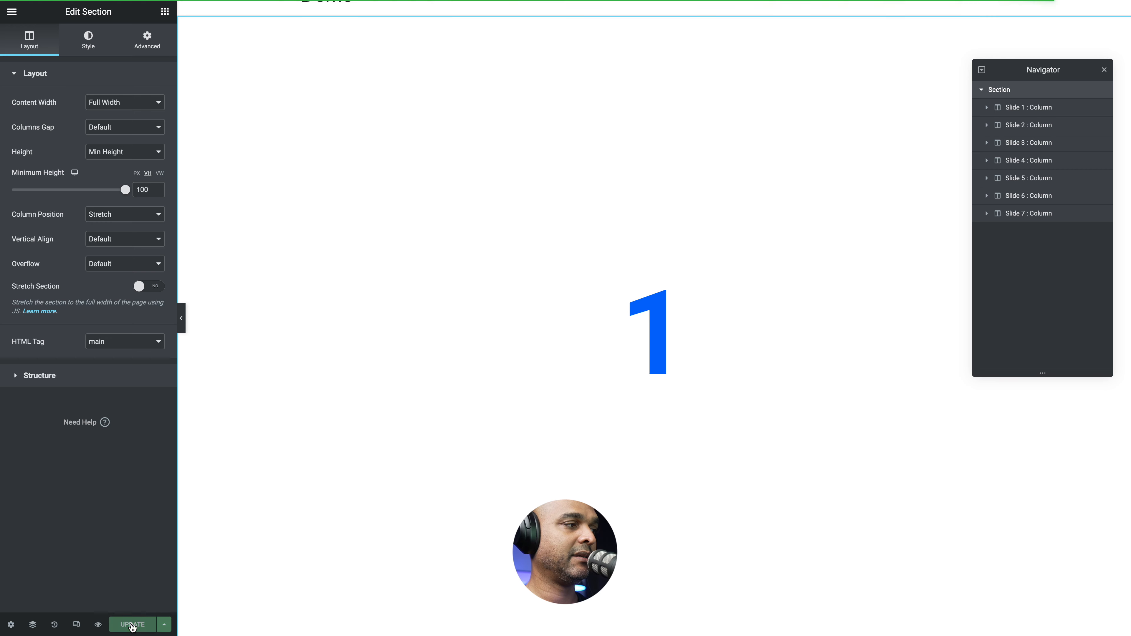
pyautogui.press('super+r')
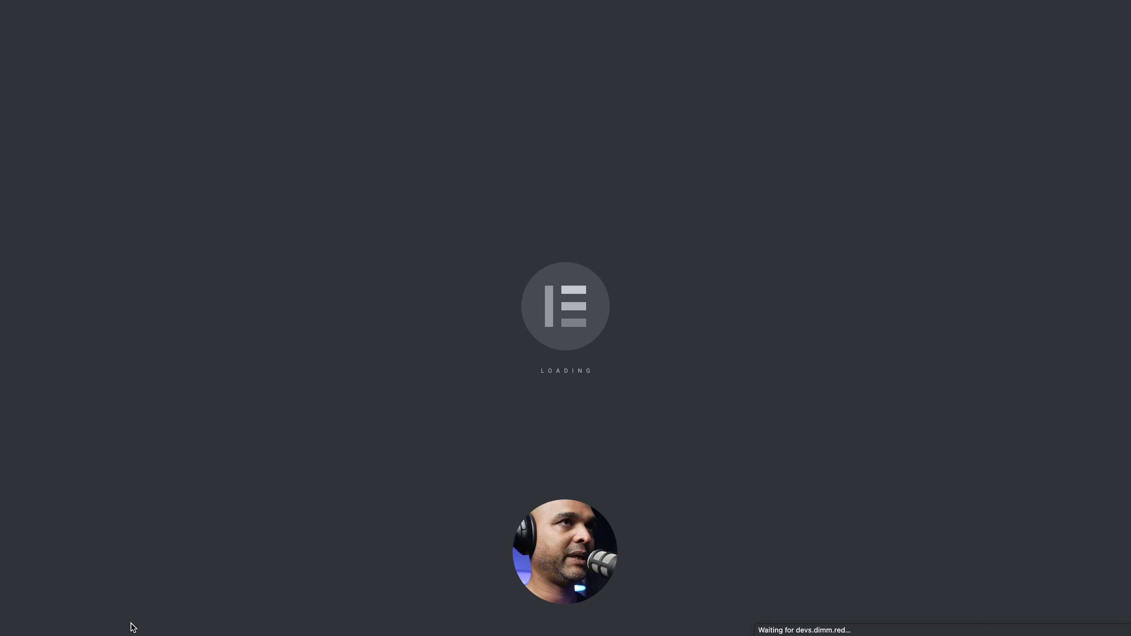
pyautogui.scroll(-2, 538, 390)
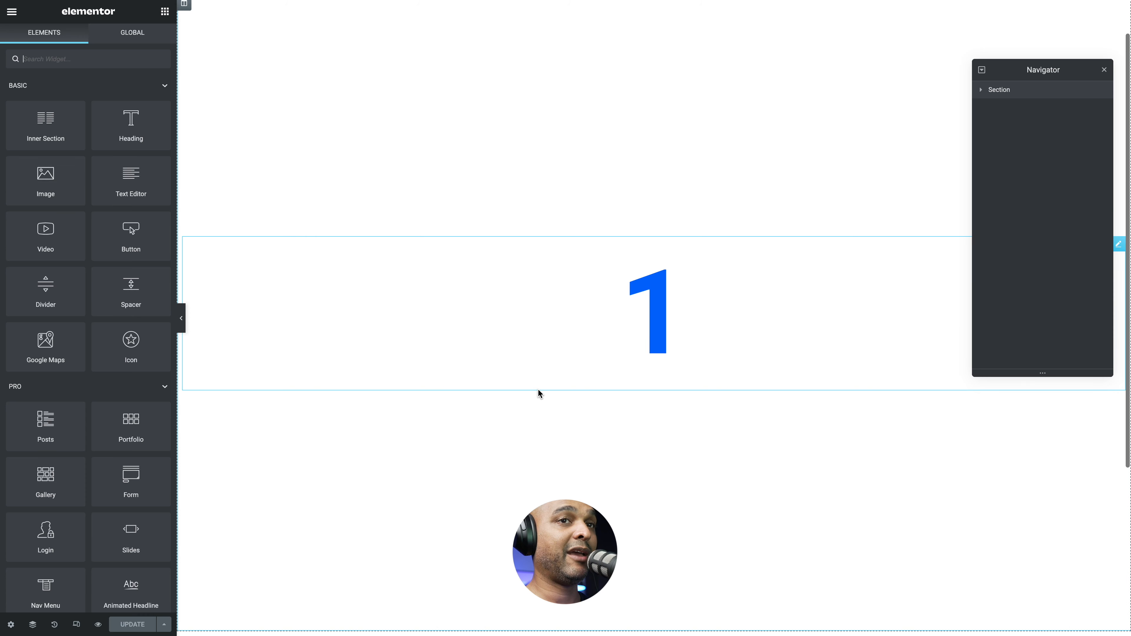
pyautogui.scroll(-5, 539, 392)
pyautogui.scroll(6, 539, 392)
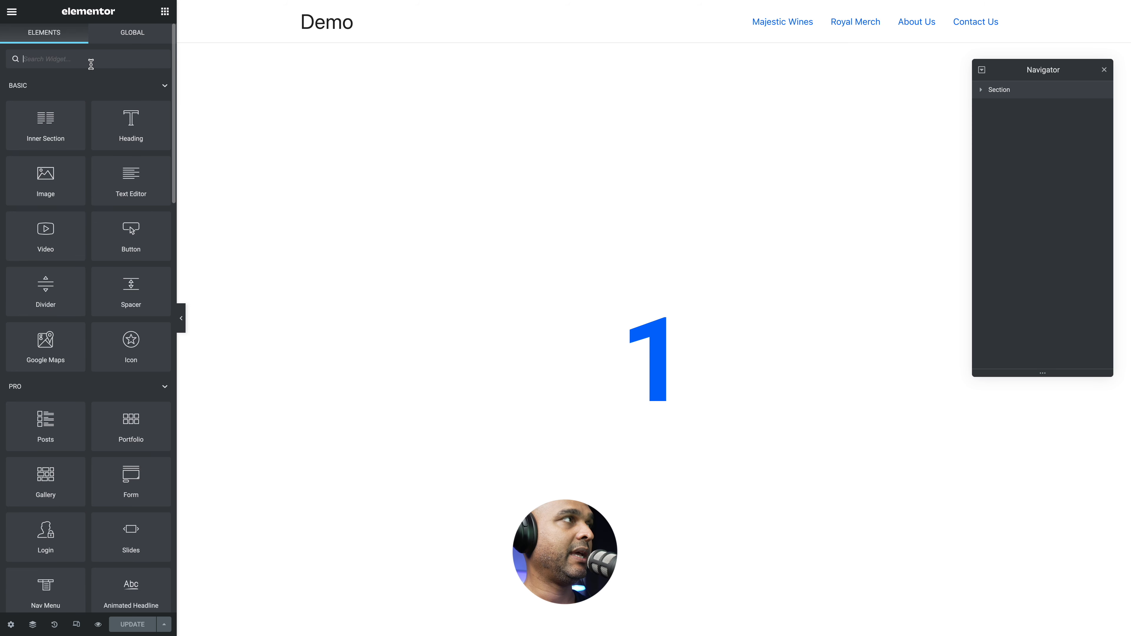
# - Add an HTML widget to the page and place it below the heading in the Slide 7 column
pyautogui.write('html')
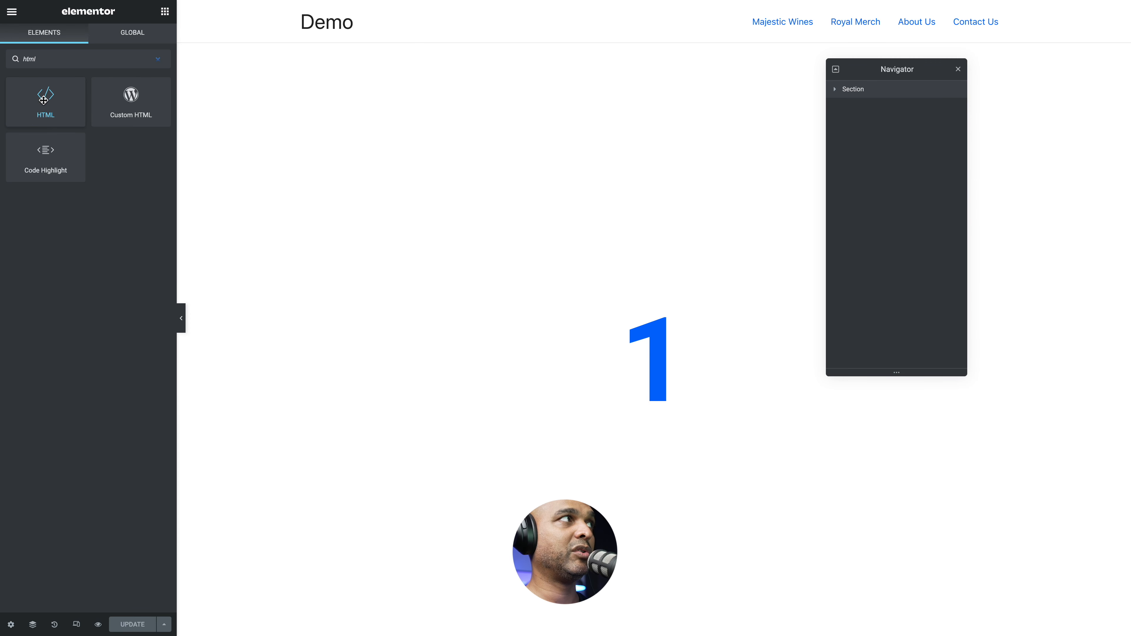
pyautogui.moveTo(43, 100); pyautogui.dragTo(645, 430)
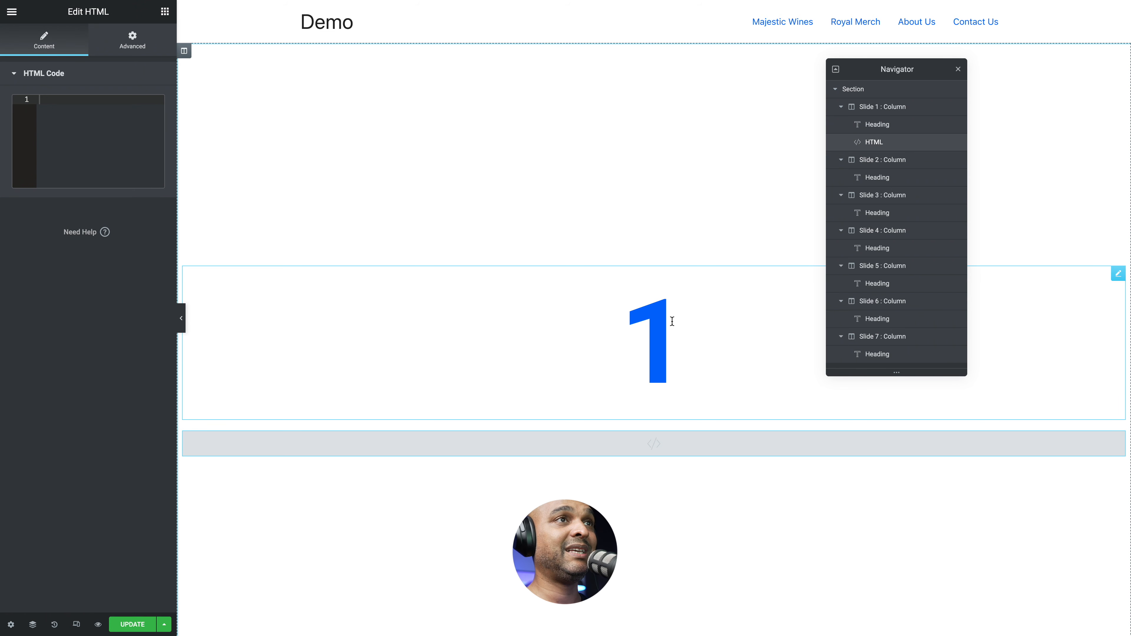
pyautogui.moveTo(872, 144); pyautogui.dragTo(869, 350)
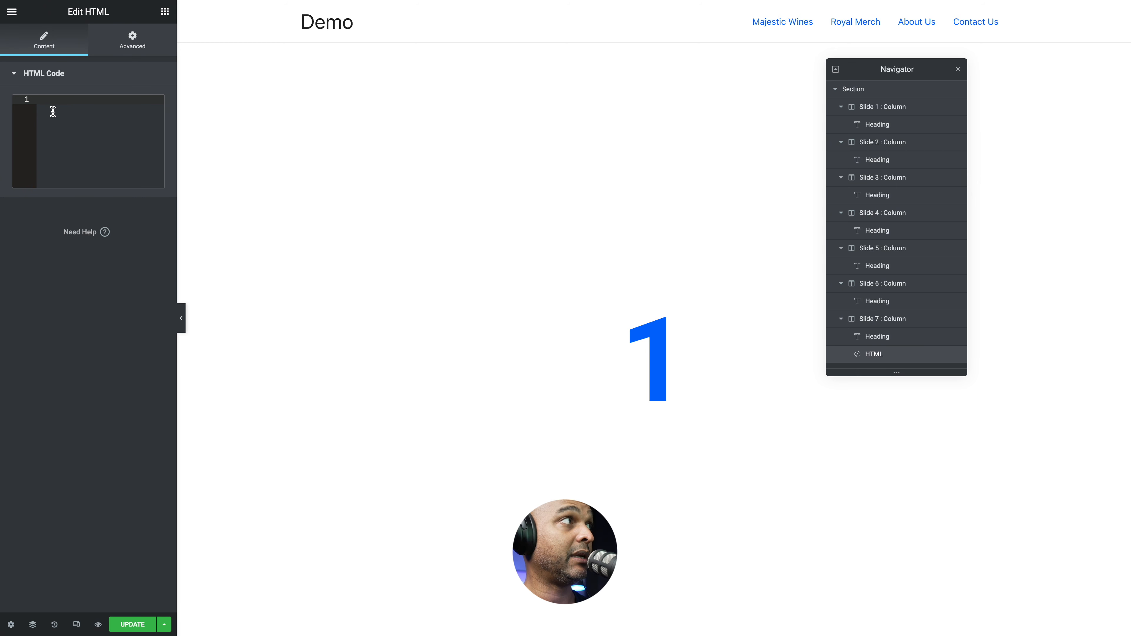
# - Paste the JavaScript that turns wheel movement into horizontal scrolling of main into the HTML widget and update the page
pyautogui.hotkey('ctrl', 'v')
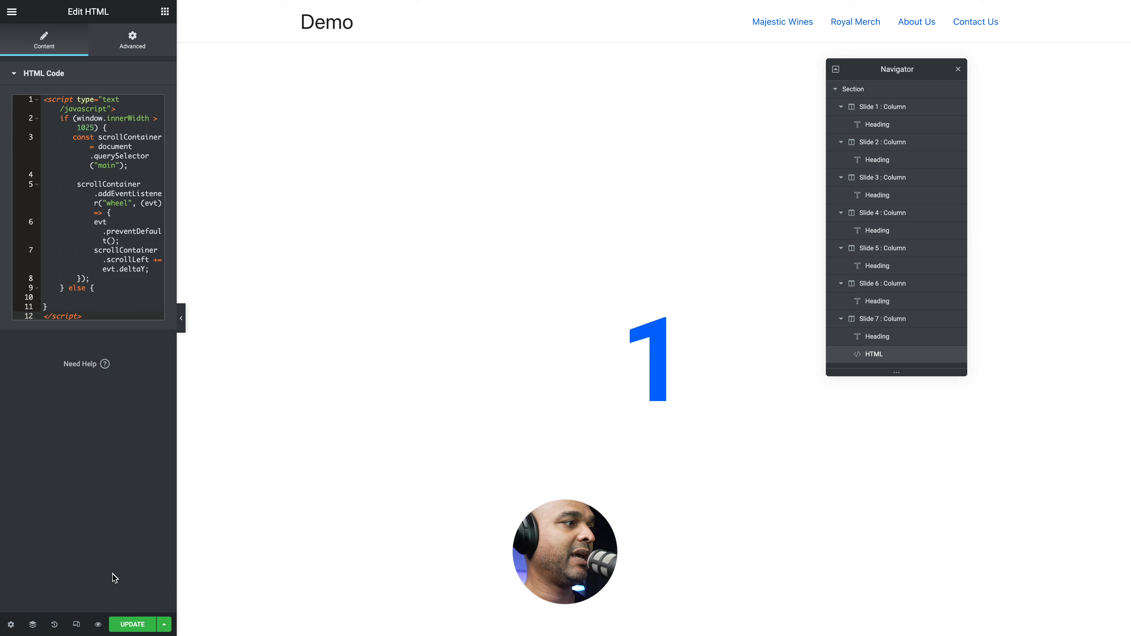
pyautogui.click(134, 625)
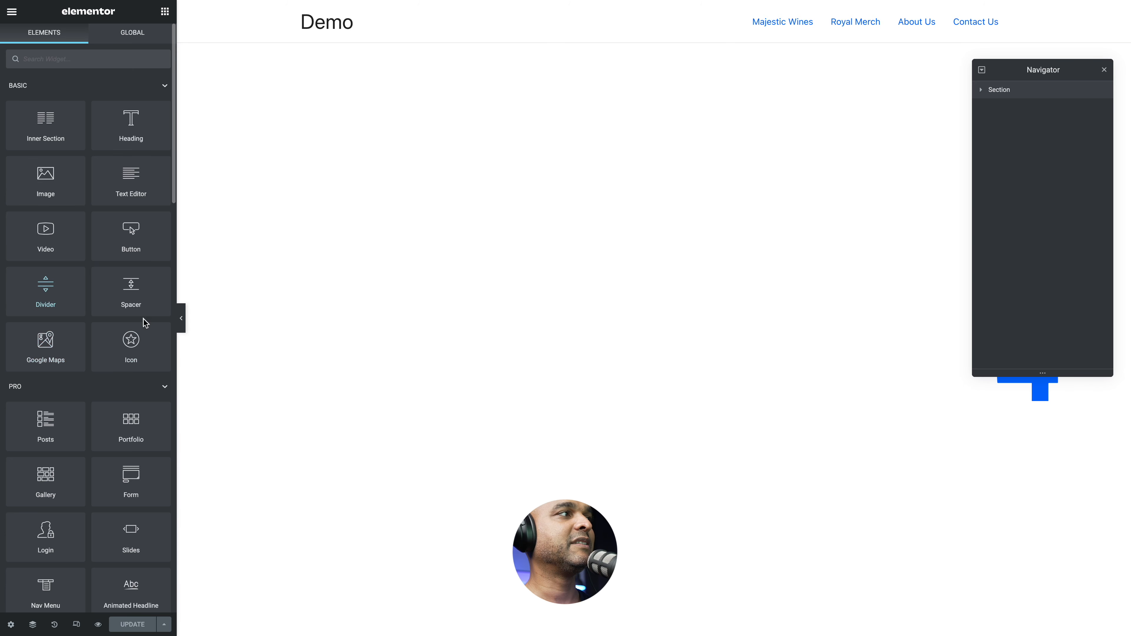
pyautogui.click(182, 319)
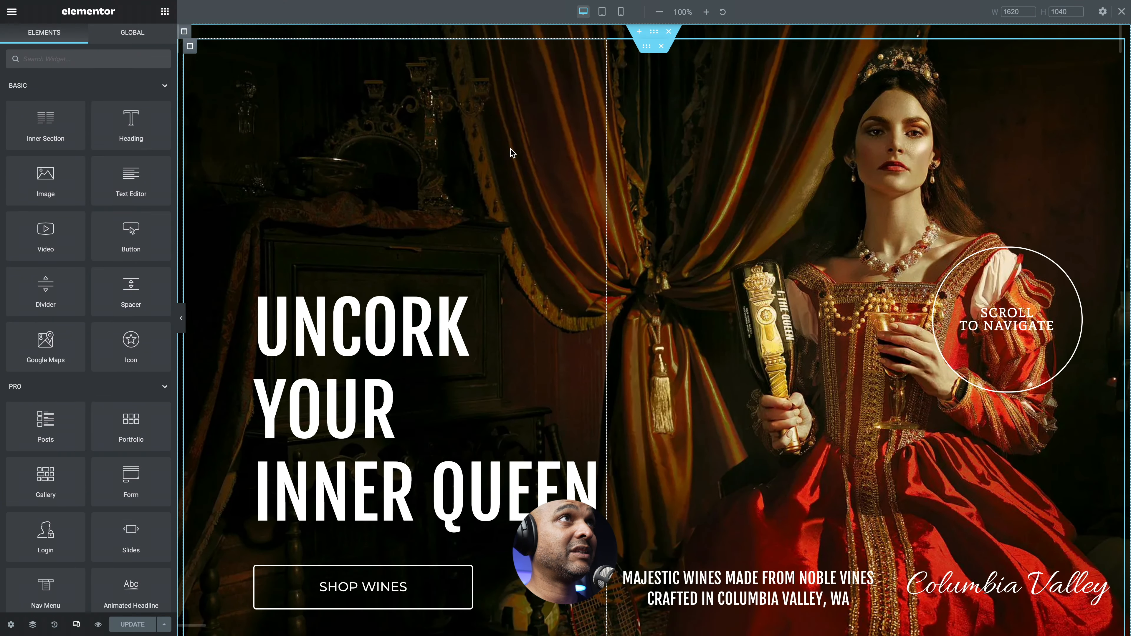
# - Preview the finished wine page at tablet and mobile sizes, check its vertical scrolling, and return to the desktop view
pyautogui.click(602, 13)
pyautogui.click(621, 12)
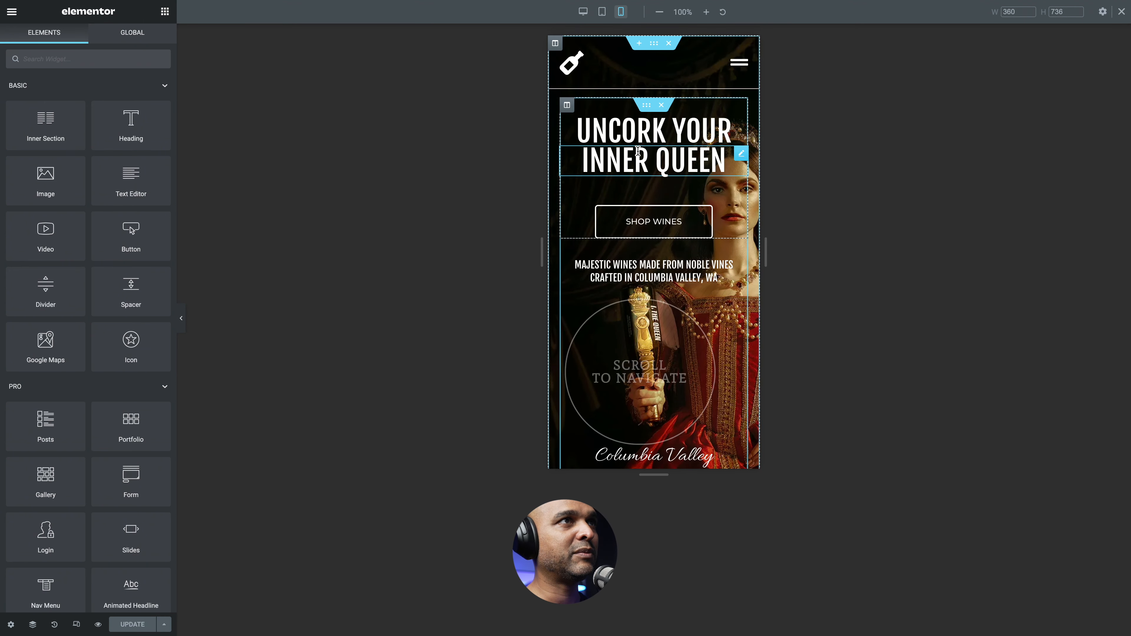
pyautogui.scroll(-5, 626, 216)
pyautogui.scroll(5, 626, 216)
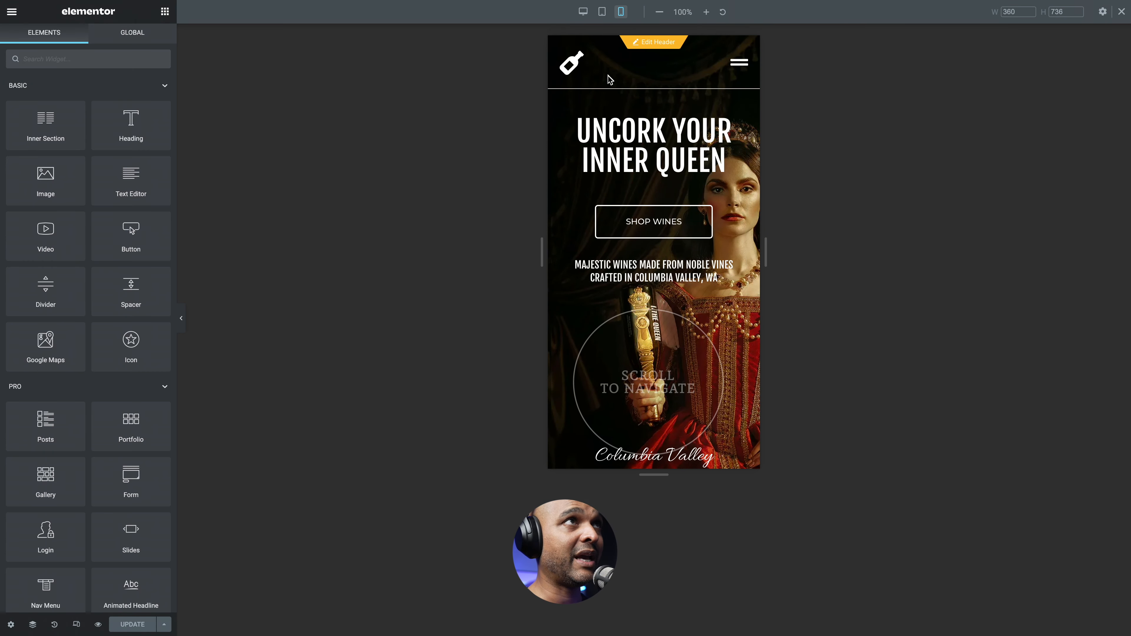
pyautogui.click(583, 11)
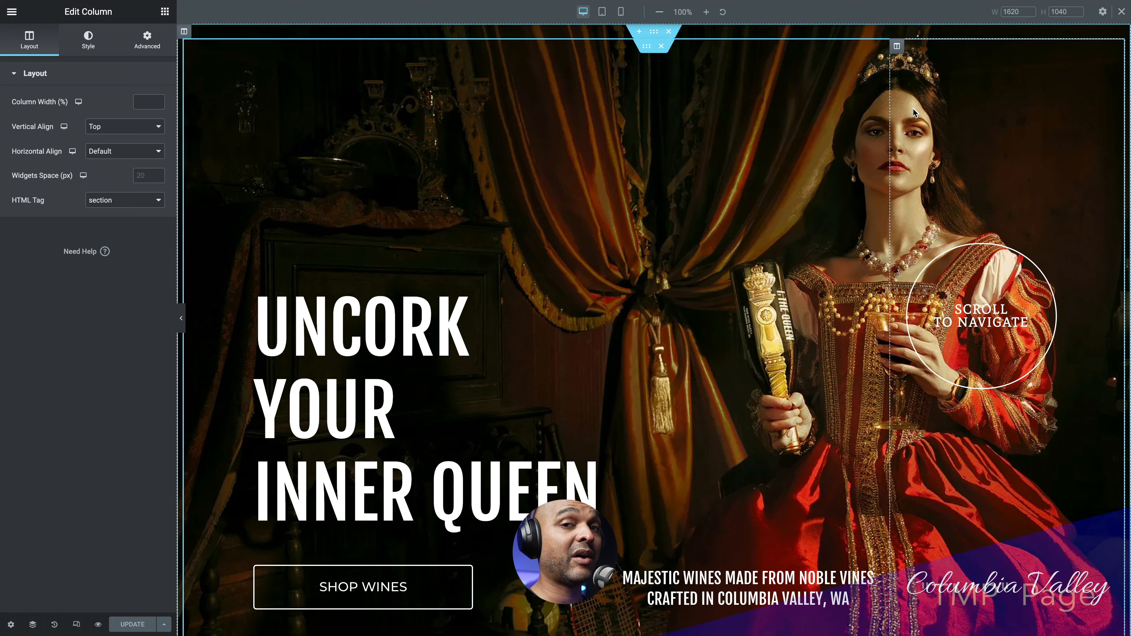
# - Show the Navigator on the TMP page, and delete the existing section from the Demo page
pyautogui.hotkey('ctrl', 'i')
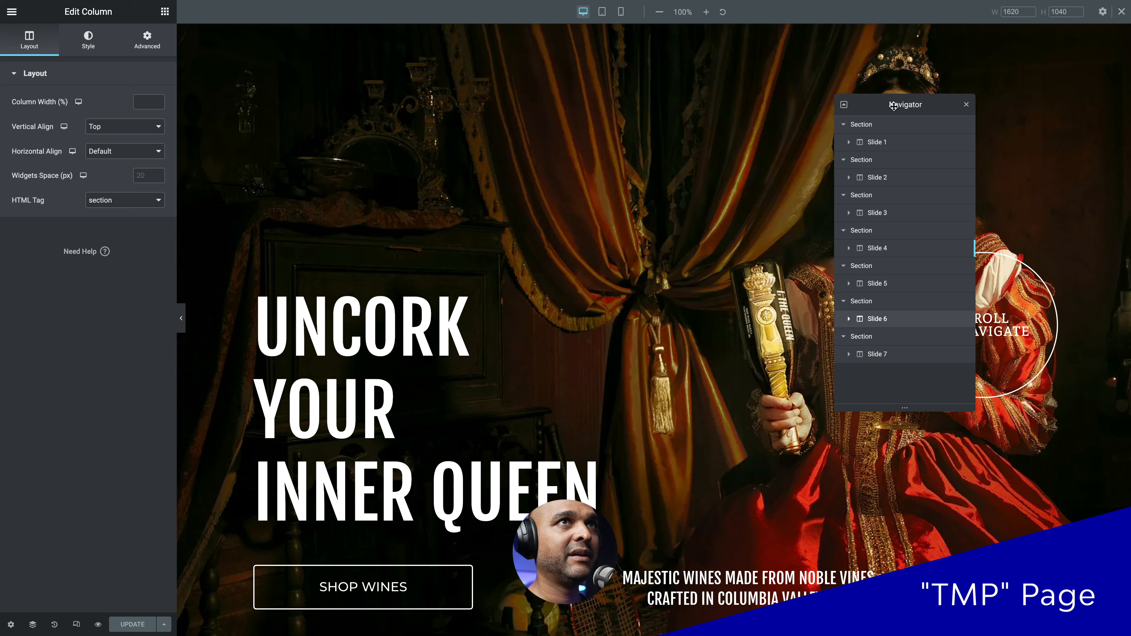
pyautogui.moveTo(894, 106); pyautogui.dragTo(892, 169)
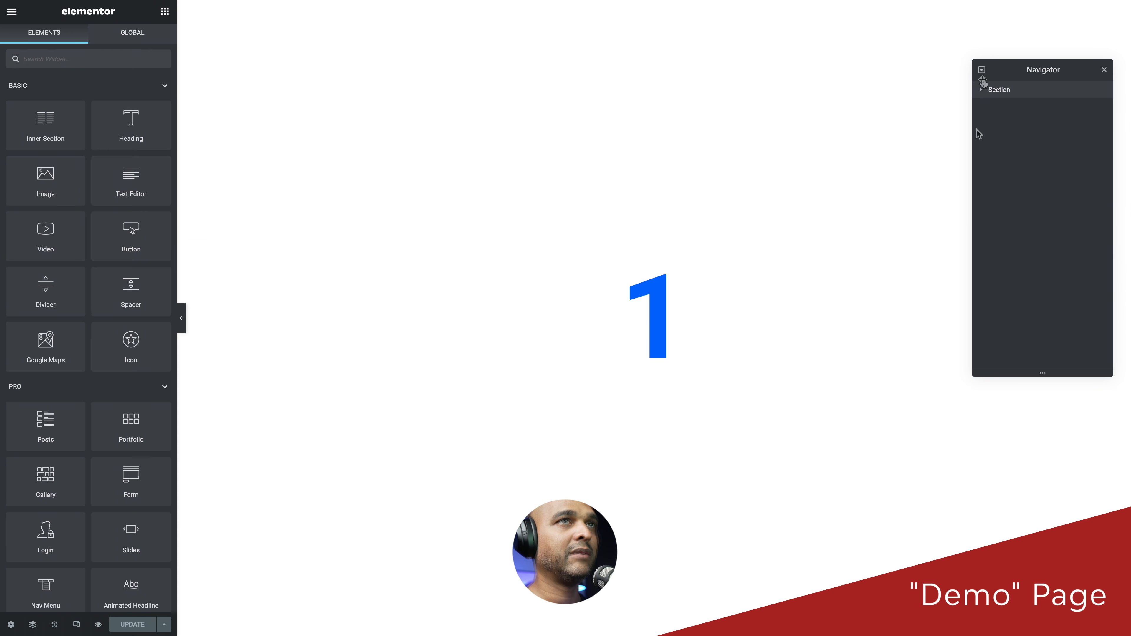
pyautogui.rightClick(1003, 92)
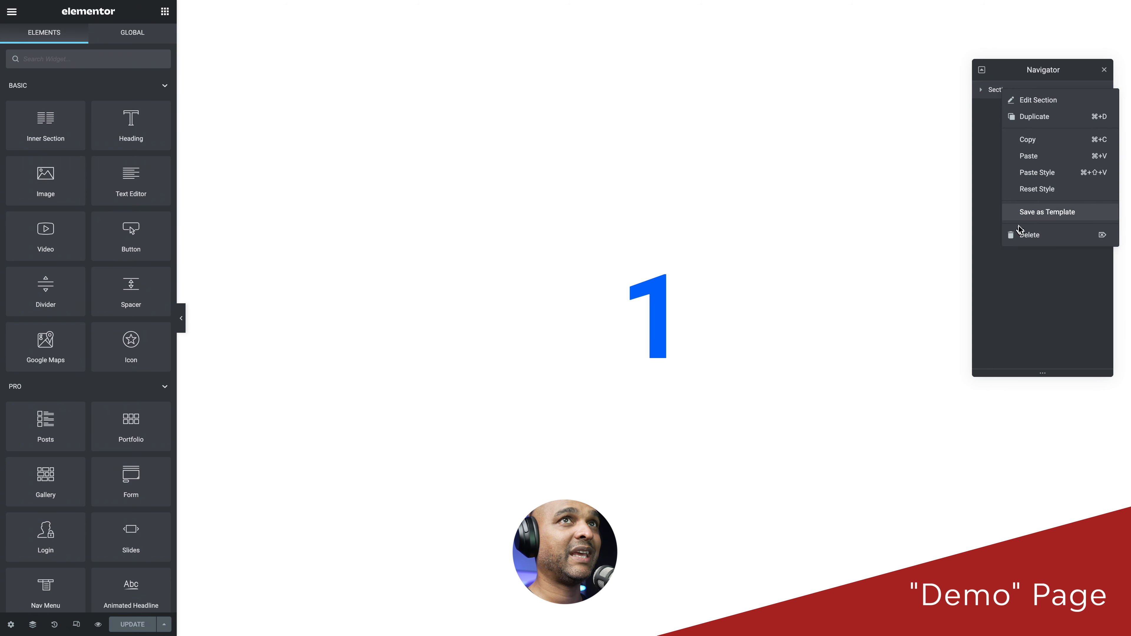
pyautogui.click(1024, 239)
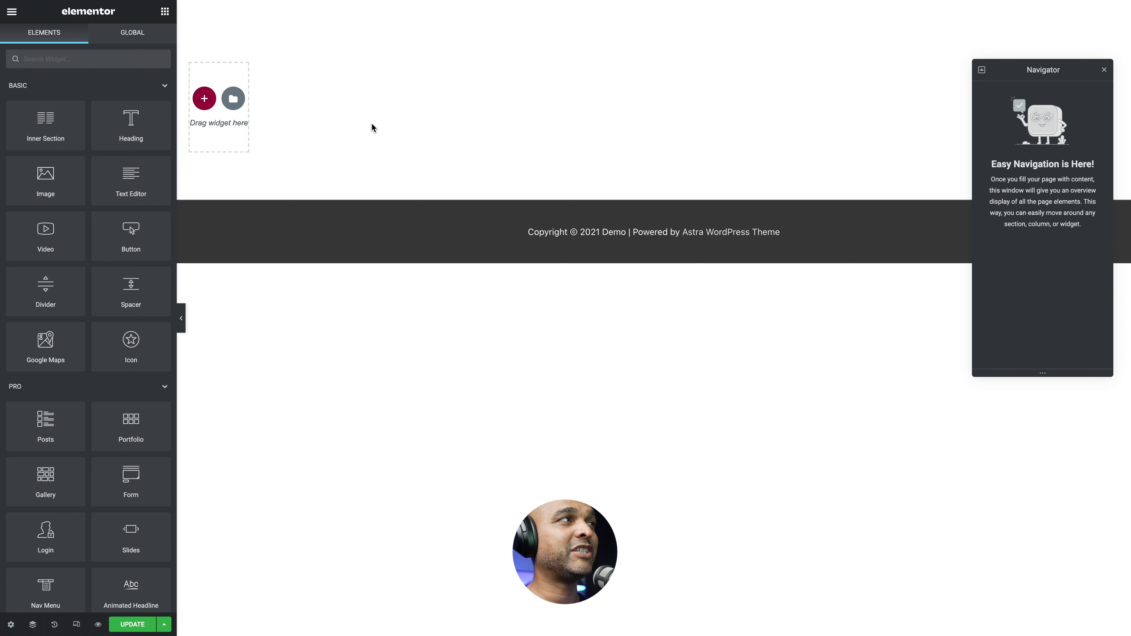
# - Add a new single-column section to the Demo page and set its HTML tag to main
pyautogui.click(204, 99)
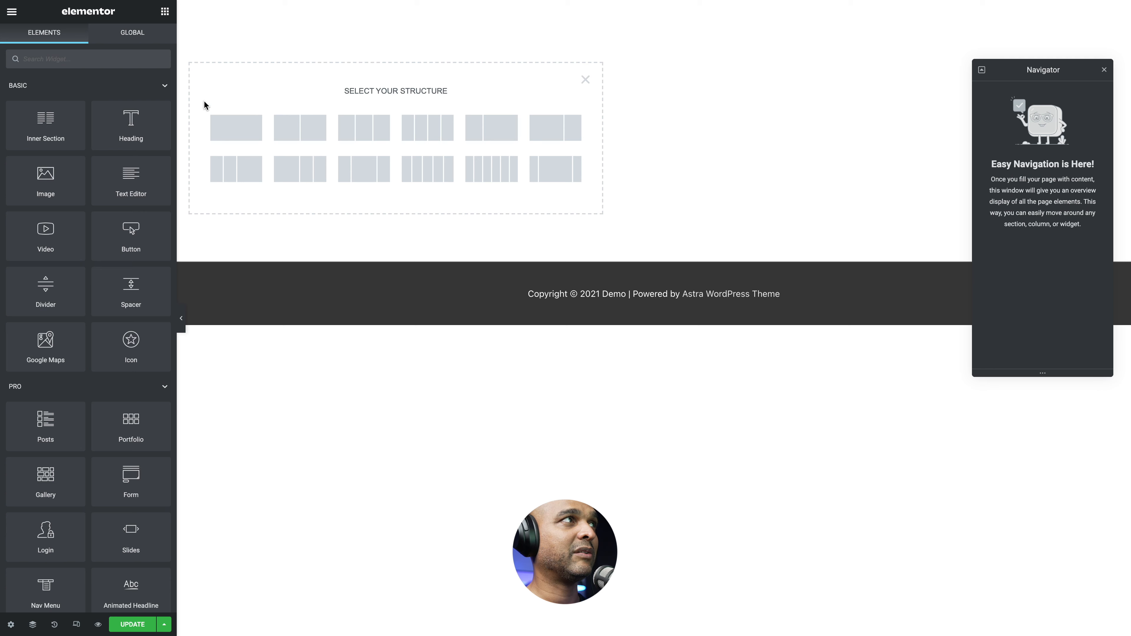
pyautogui.click(237, 130)
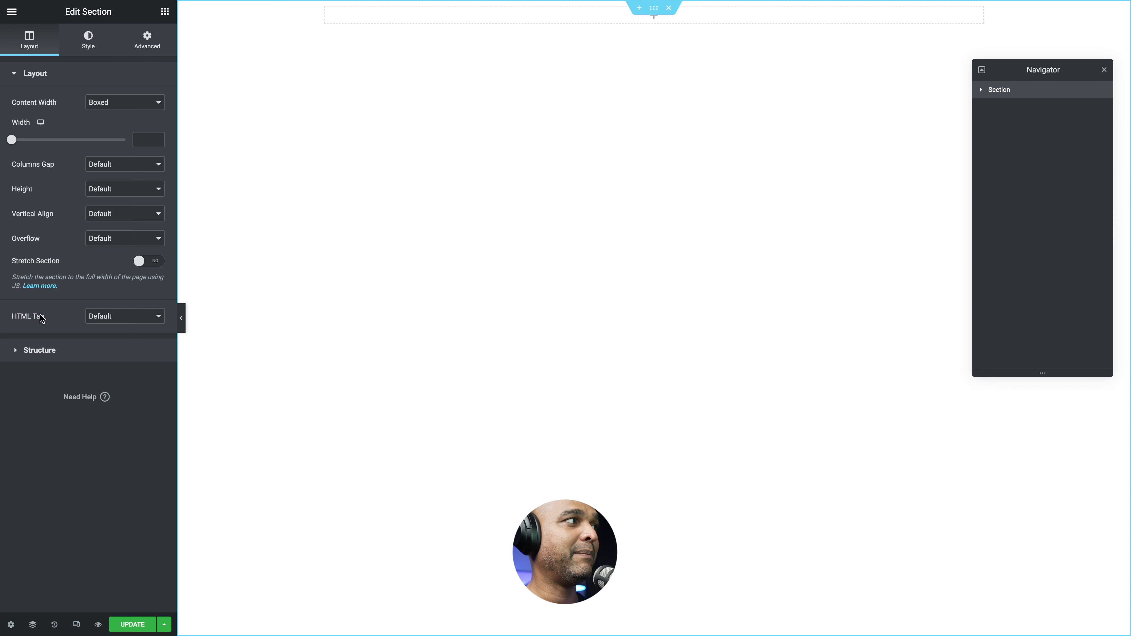
pyautogui.click(112, 320)
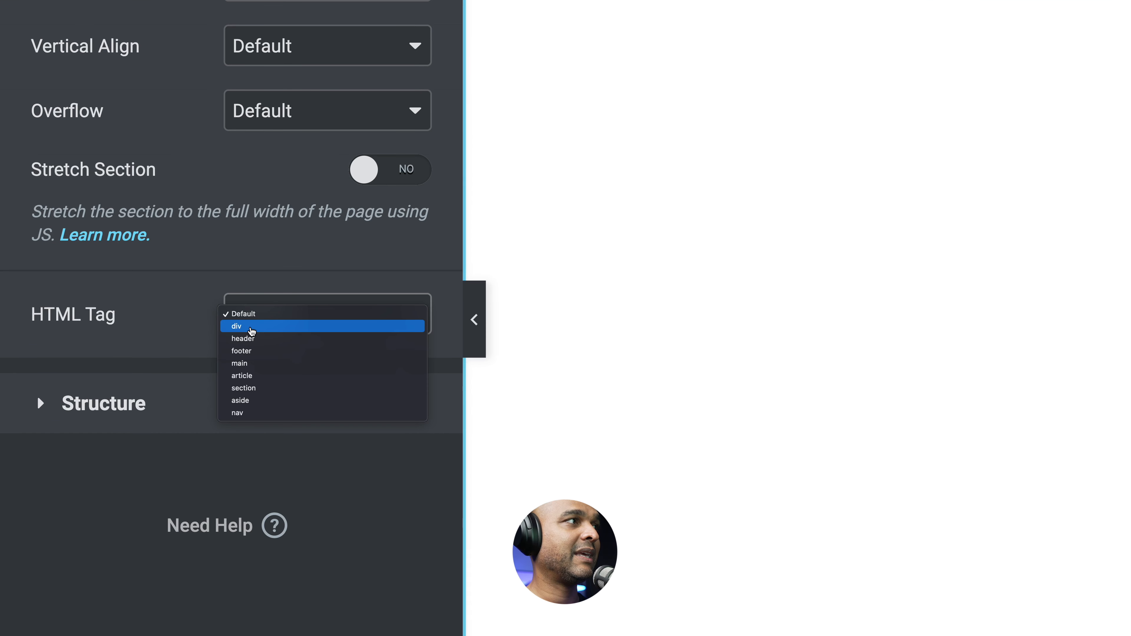
pyautogui.click(249, 364)
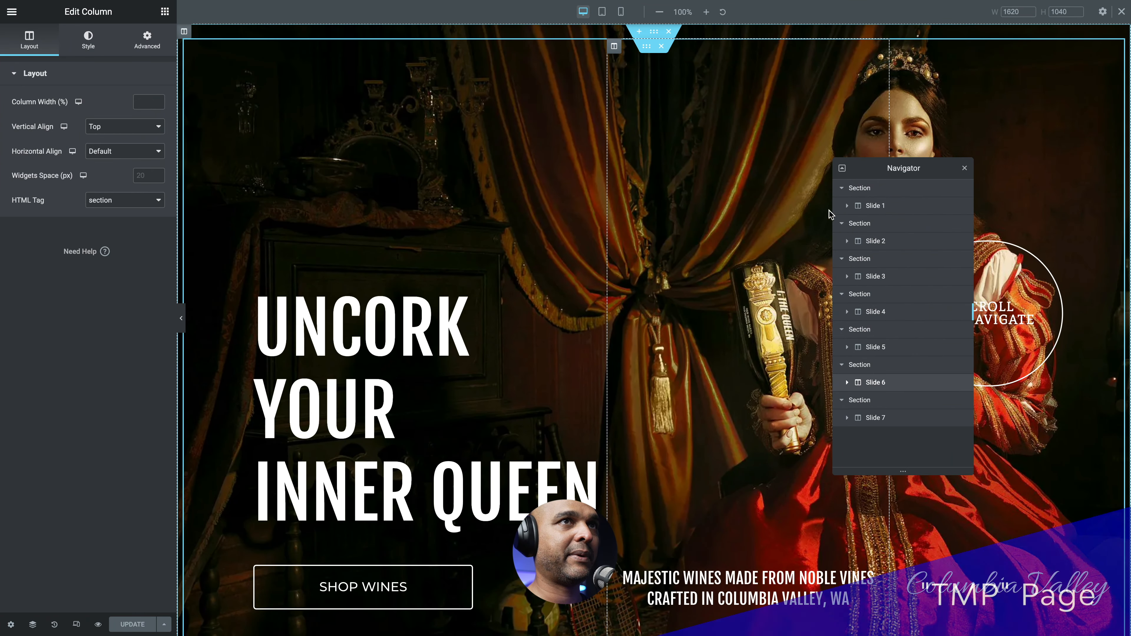
# - Copy the Slide 1 column from the TMP page and paste it into the Demo page's main section
pyautogui.rightClick(873, 211)
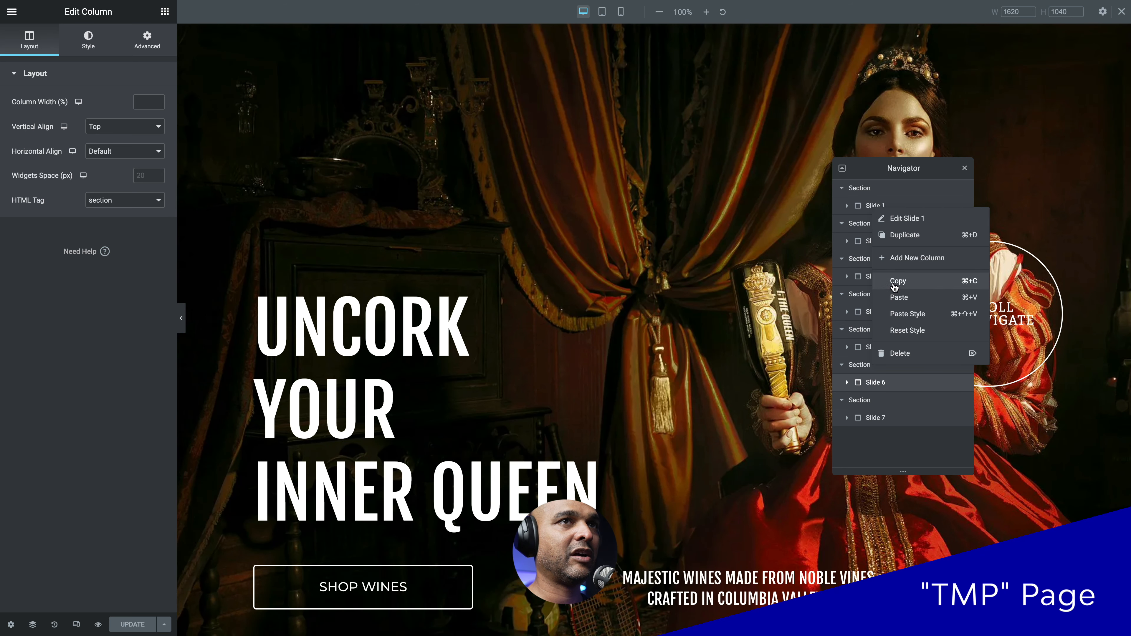
pyautogui.click(894, 297)
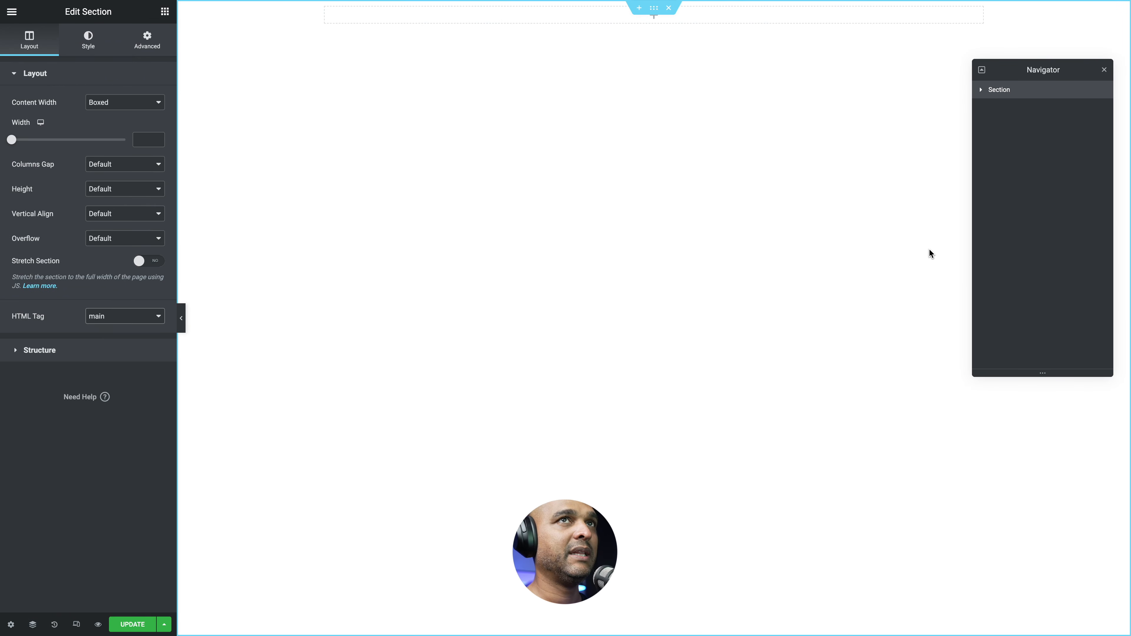
pyautogui.click(980, 90)
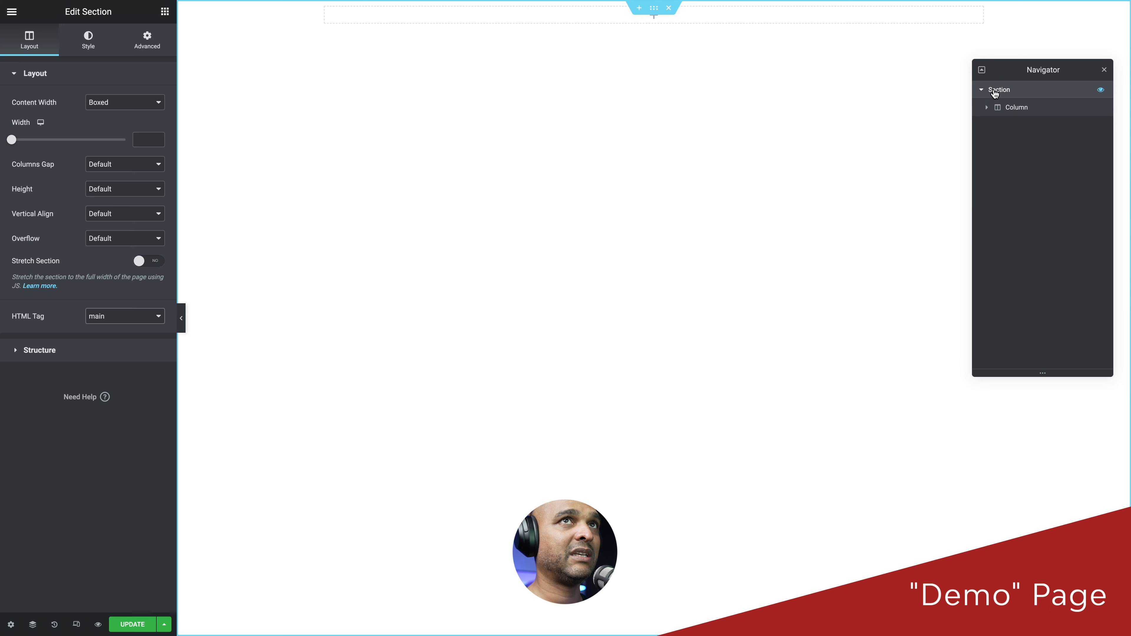
pyautogui.rightClick(1015, 111)
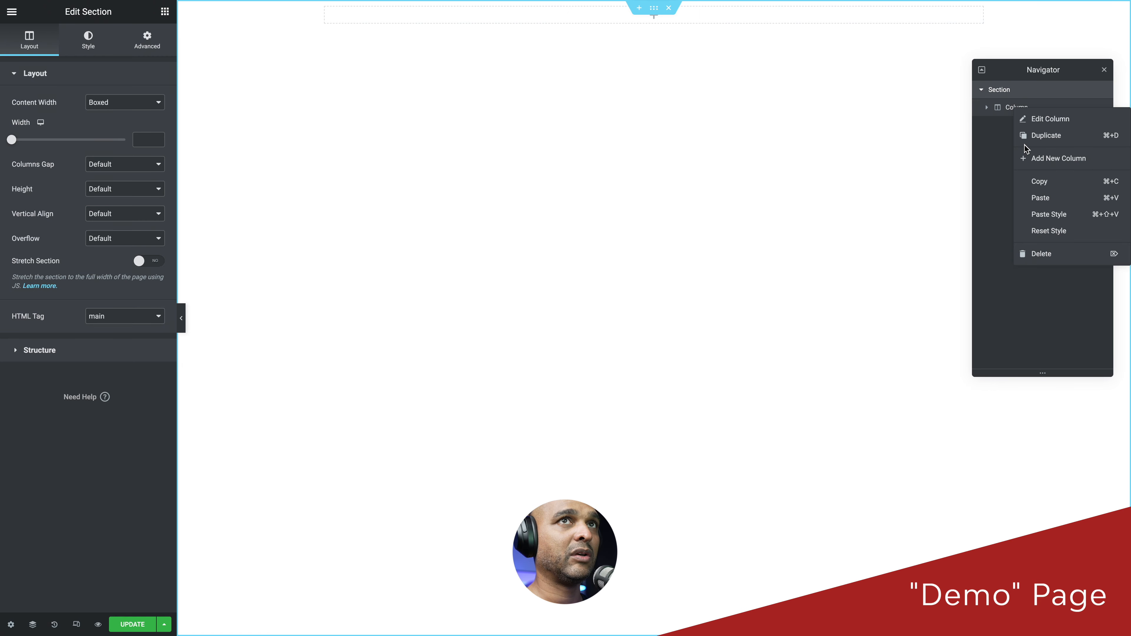
pyautogui.click(1039, 198)
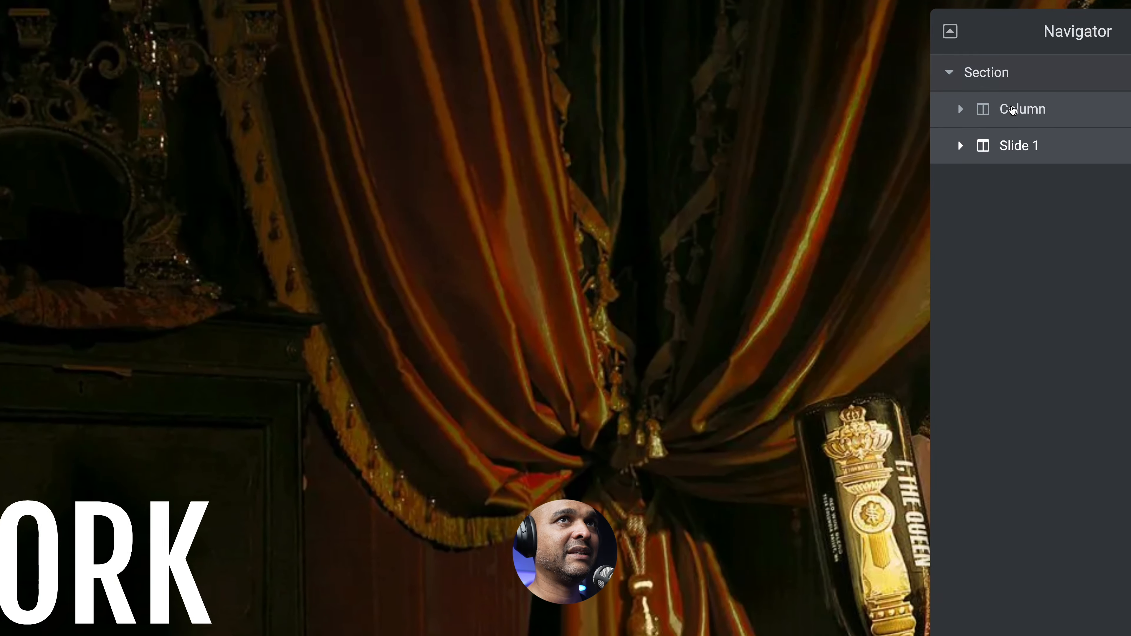
# - Delete the empty starter column from the Demo page's section and update the page
pyautogui.rightClick(1013, 110)
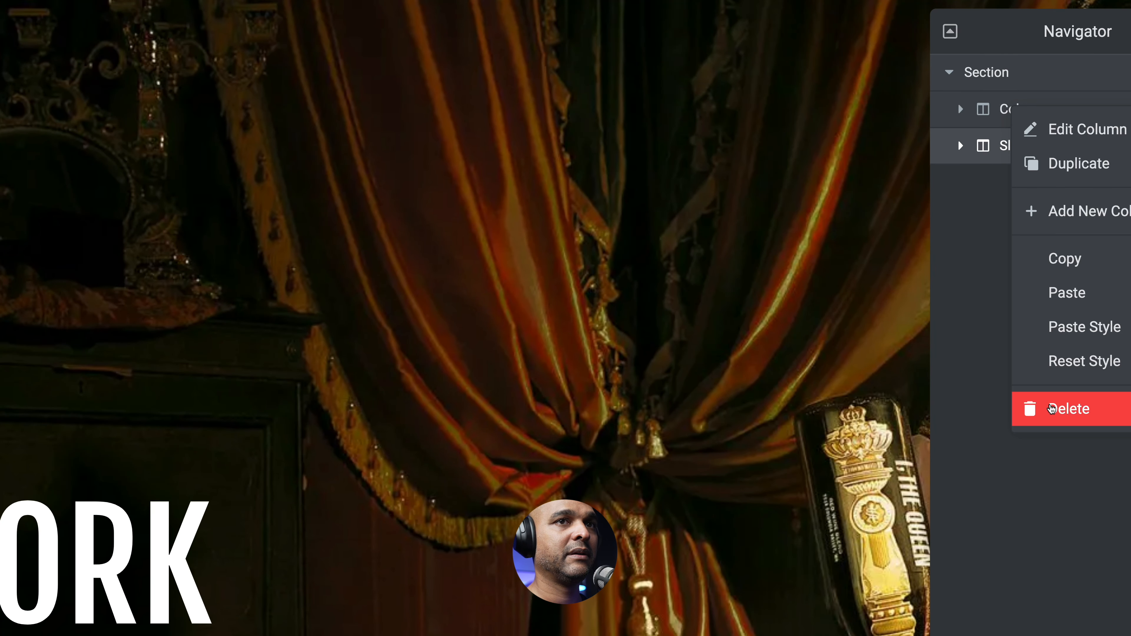
pyautogui.click(1051, 408)
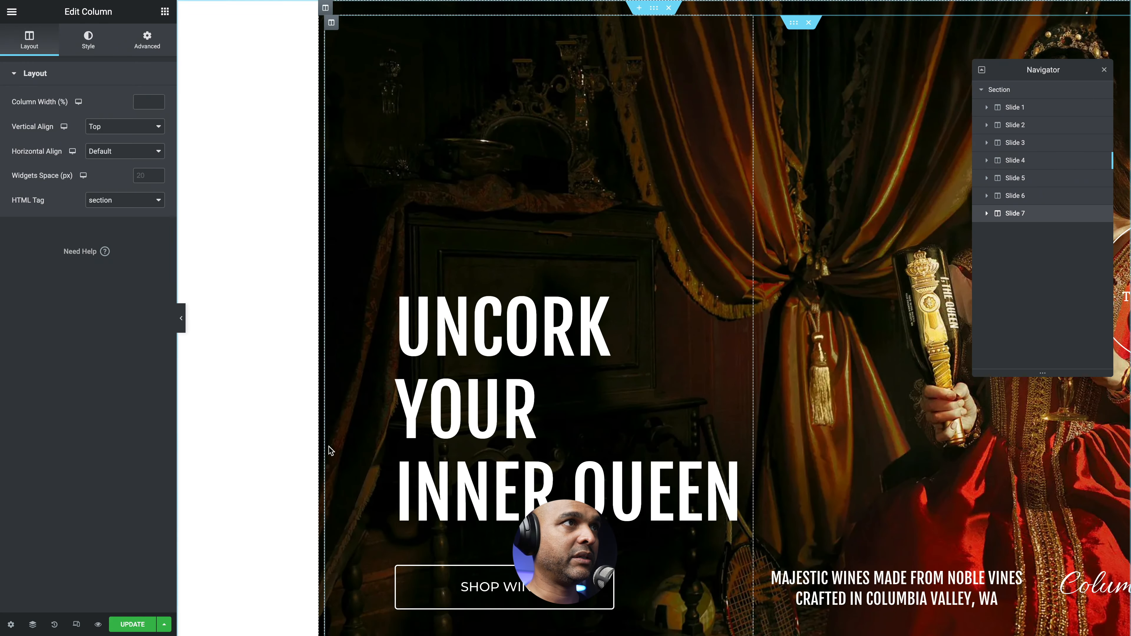
pyautogui.click(122, 628)
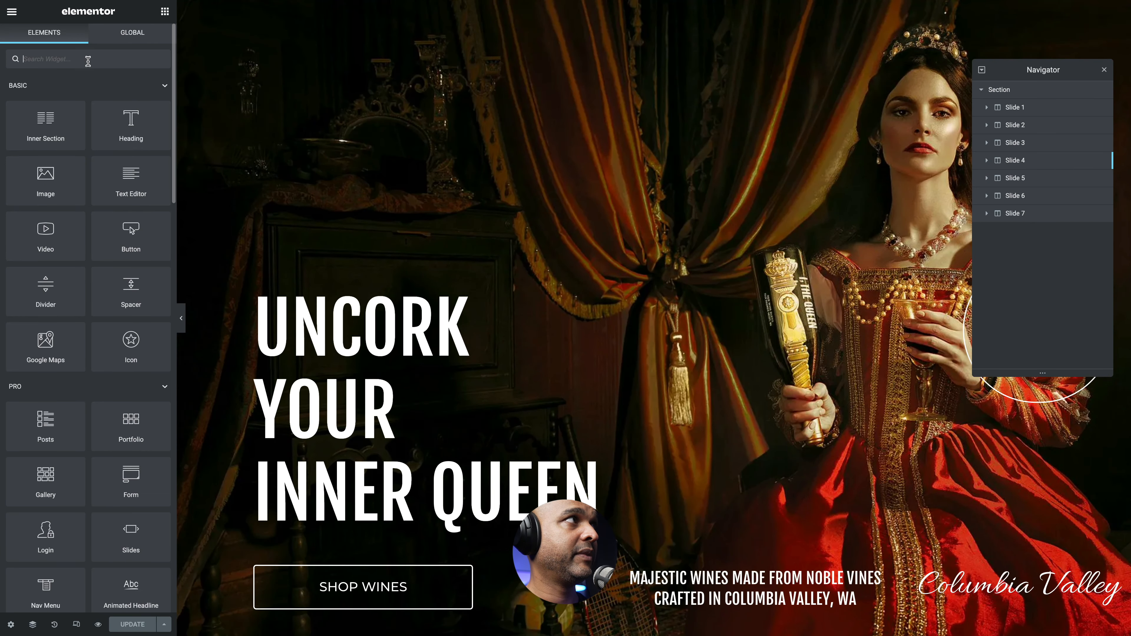
# - Search the widgets for html and add an HTML widget above the heading in Slide 1's first column
pyautogui.click(88, 61)
pyautogui.write('html')
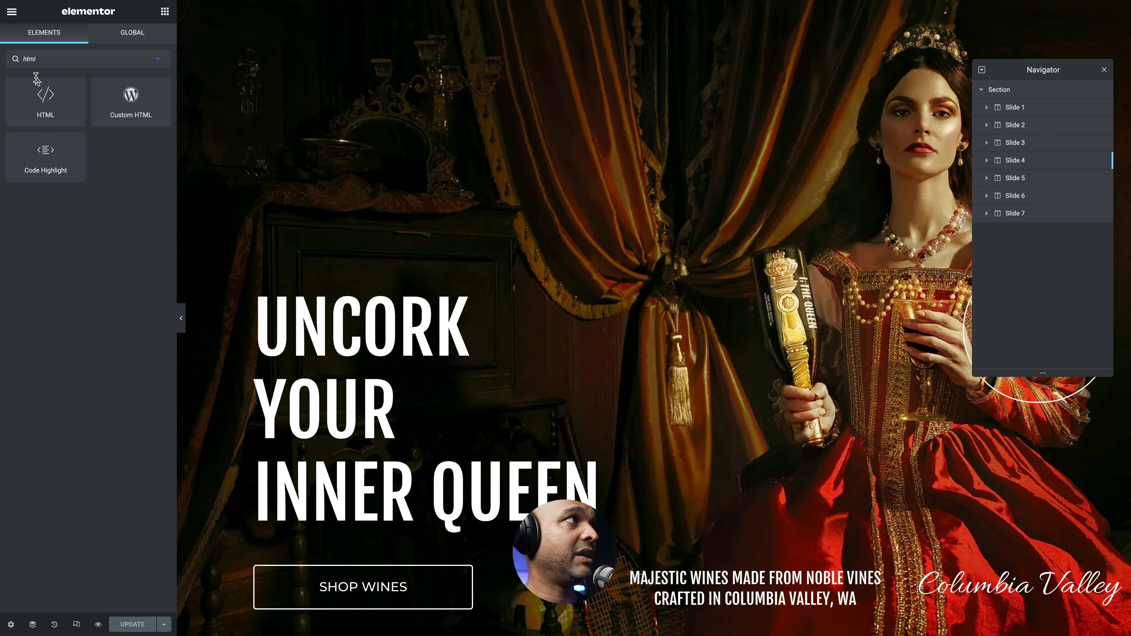
pyautogui.moveTo(49, 97); pyautogui.dragTo(338, 296)
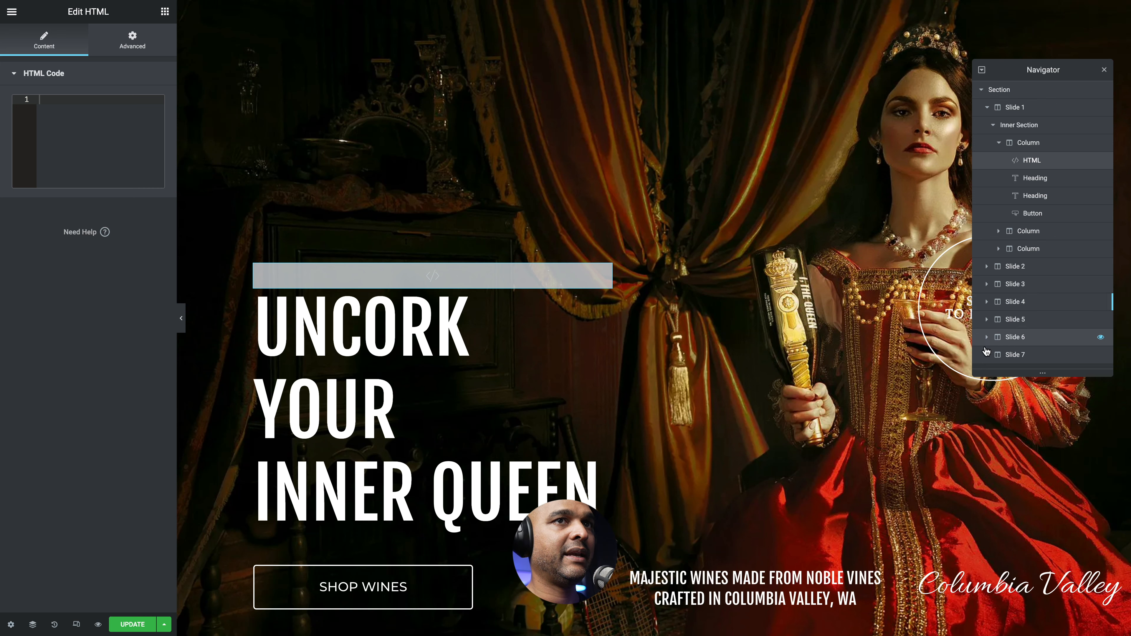
# - Expand Slide 7's last column in the Navigator and move the HTML widget there, below the image
pyautogui.scroll(-1, 1000, 353)
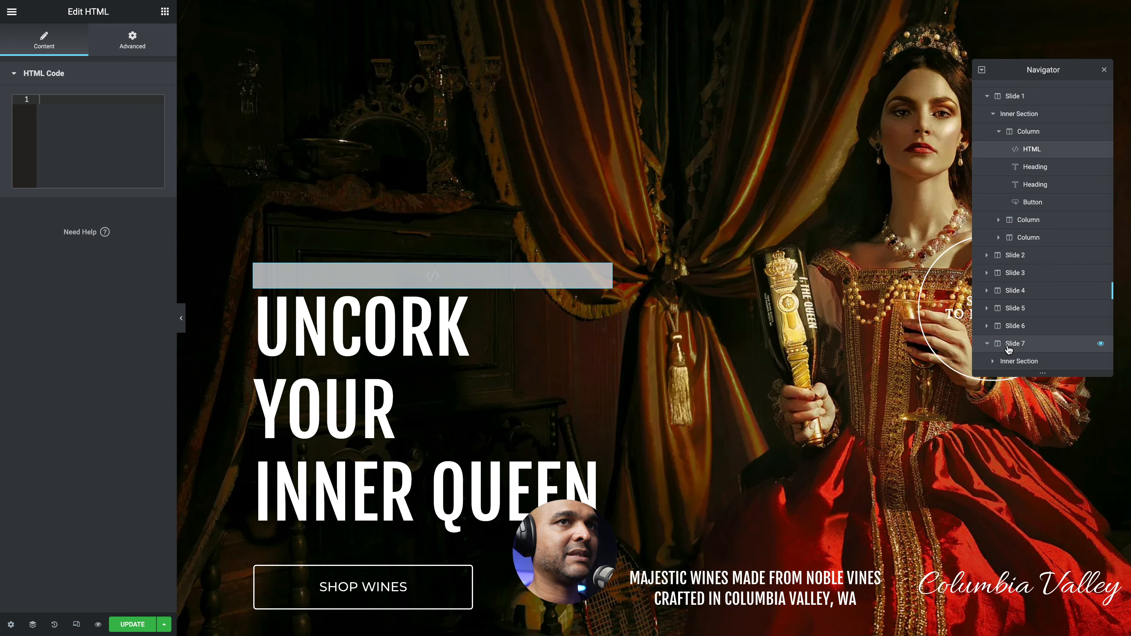
pyautogui.click(993, 361)
pyautogui.scroll(-3, 996, 363)
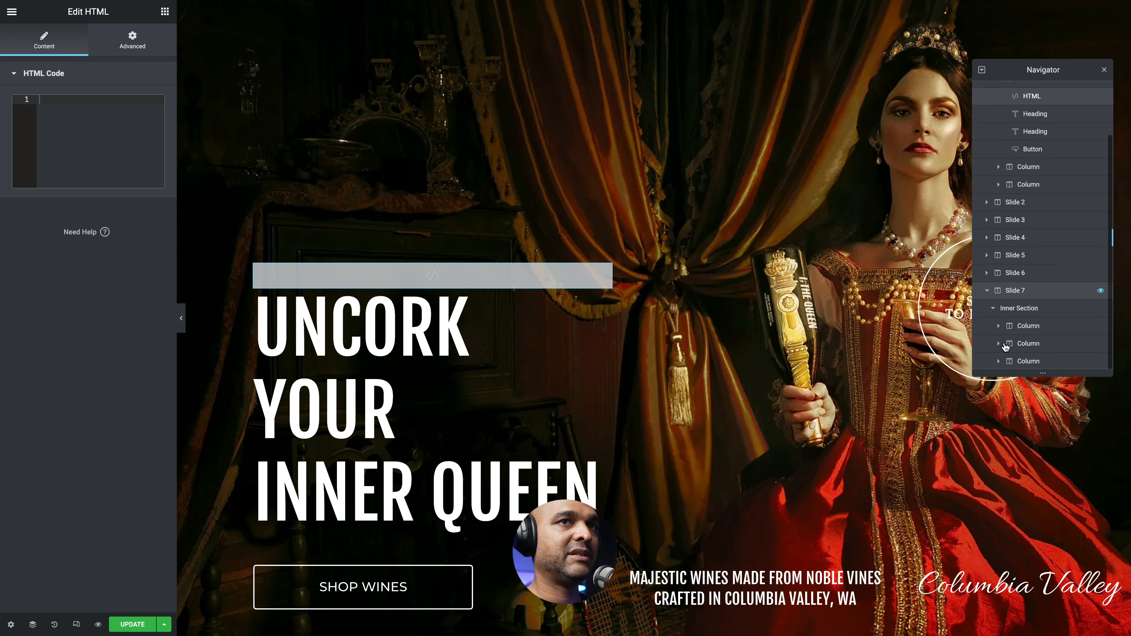
pyautogui.scroll(-1, 997, 365)
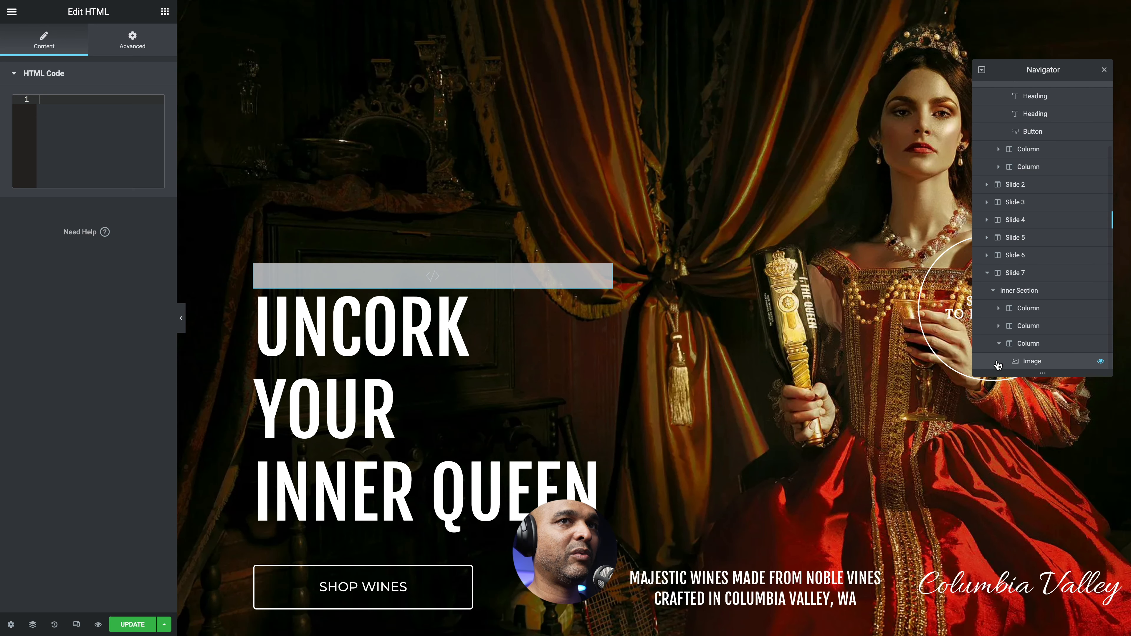
pyautogui.scroll(4, 1008, 331)
pyautogui.scroll(-3, 1008, 331)
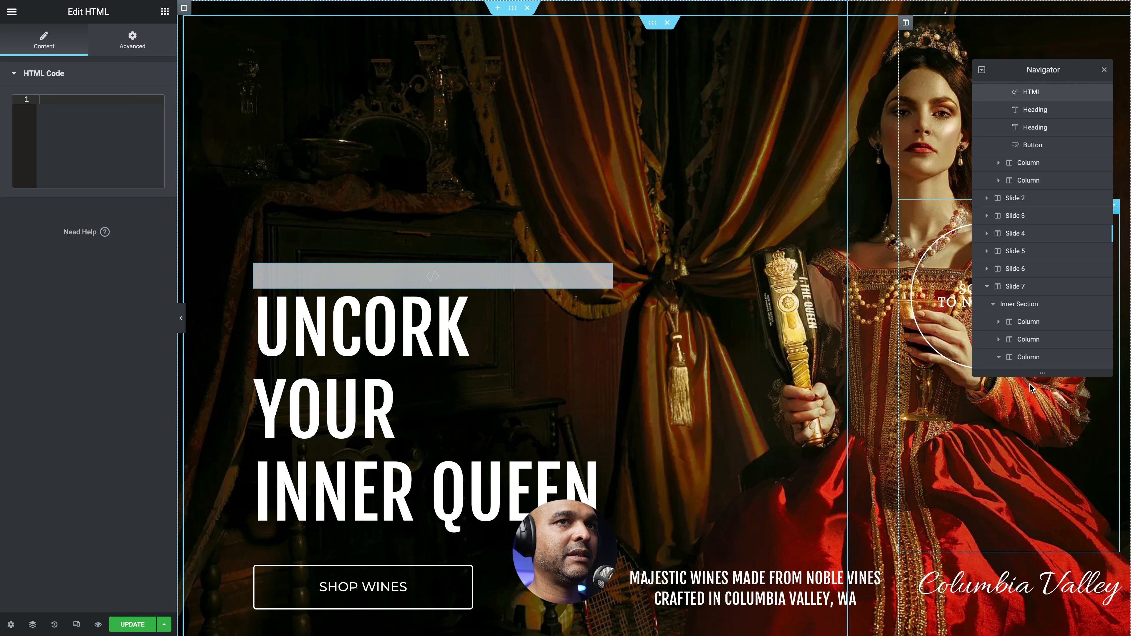
pyautogui.moveTo(1028, 374); pyautogui.dragTo(1007, 460)
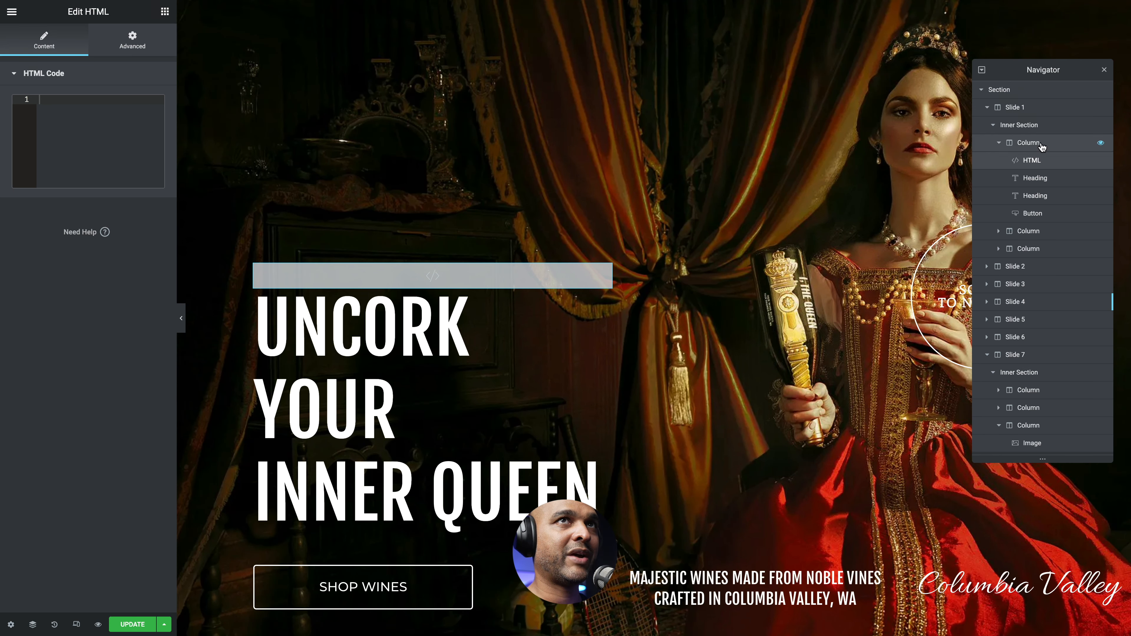
pyautogui.moveTo(1035, 71); pyautogui.dragTo(903, 72)
pyautogui.moveTo(899, 164); pyautogui.dragTo(895, 440)
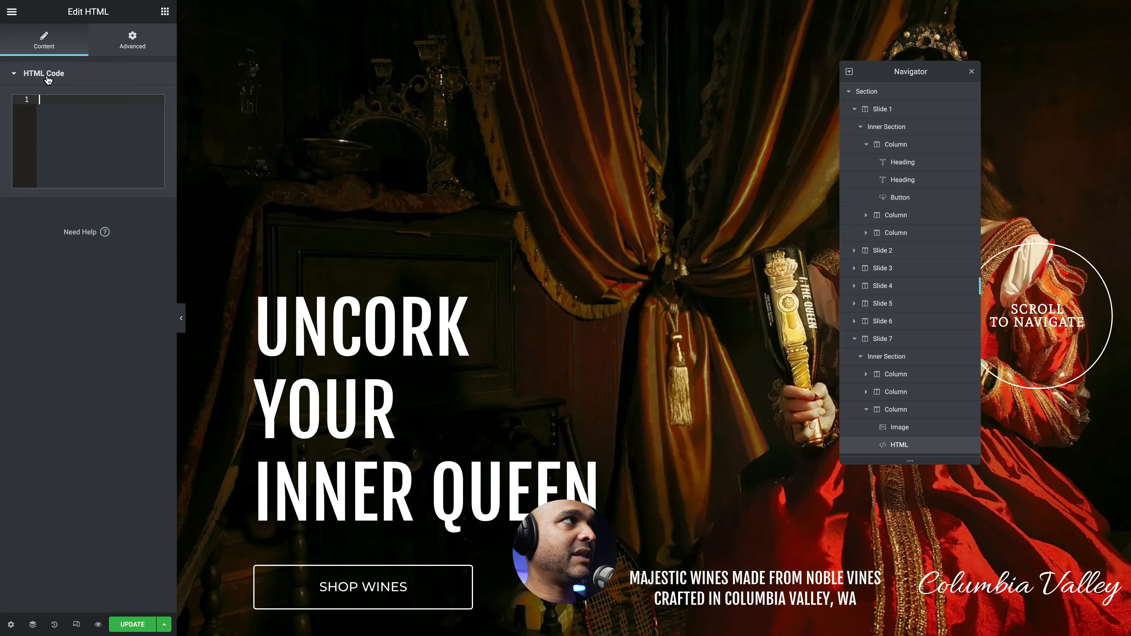
# - Paste the wheel-scroll script for main, limited to windows wider than 1025, into Slide 7's HTML widget and update the page
pyautogui.write('<script type="text/javascript">     if (window.innerWidth > 1025) {         const scrollContainer = document.querySelector("main");          scrollContainer.addEventListener("wheel", (evt) => {             evt.preventDefault();             scrollContainer.scrollLeft += evt.deltaY;         });     } else {  } </script>')
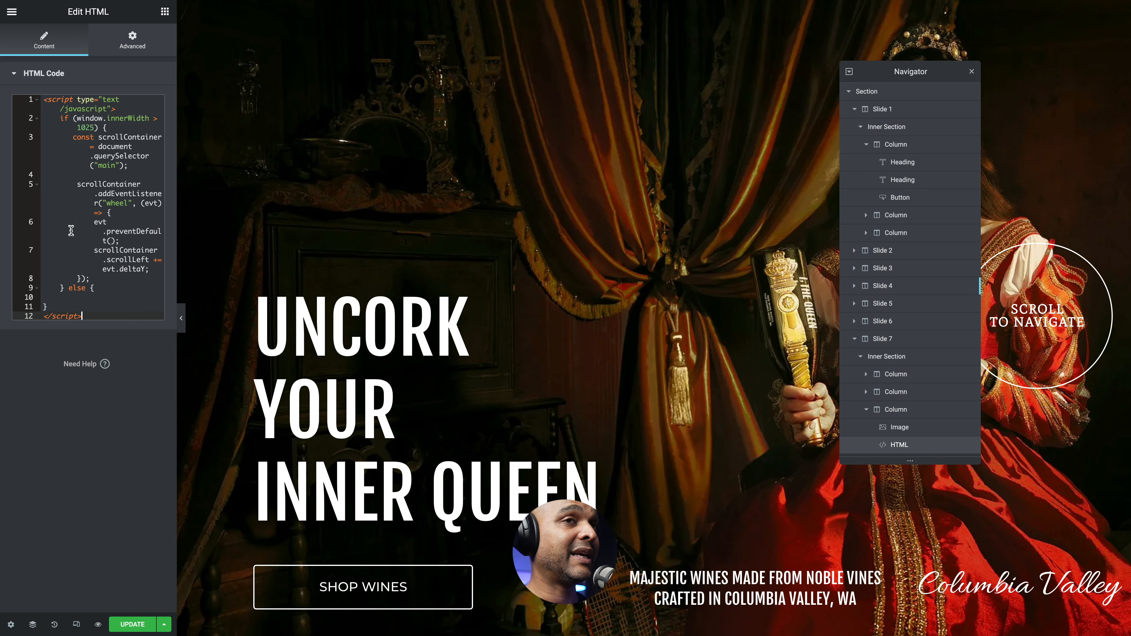
pyautogui.click(132, 624)
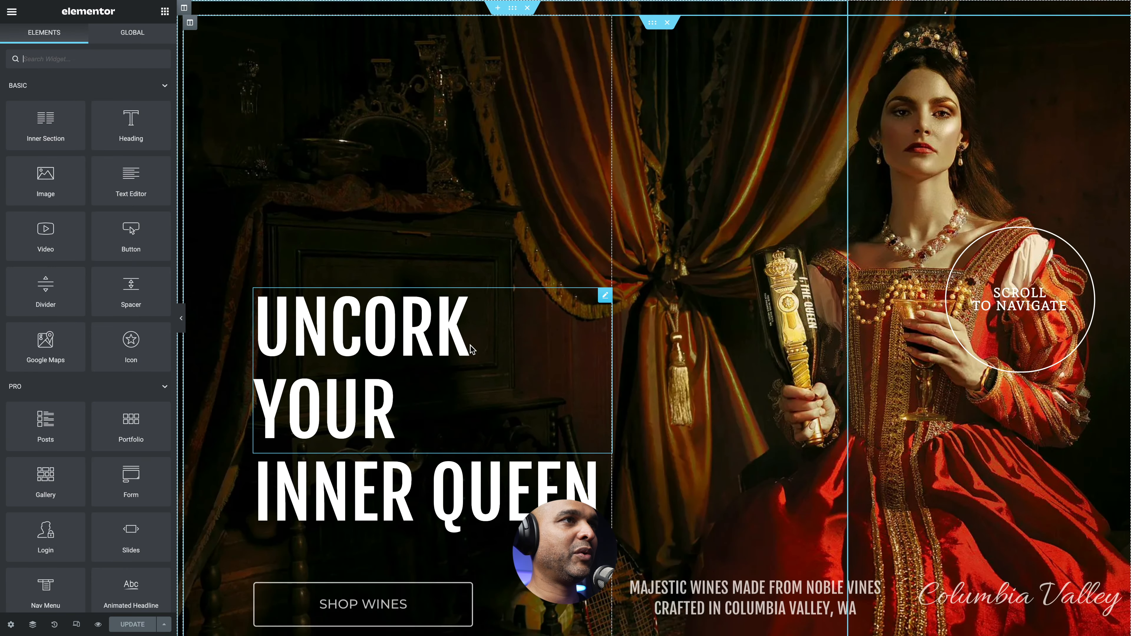
# - Preview the Demo page and scroll through its slides to check the horizontal scrolling
pyautogui.scroll(-5, 445, 343)
pyautogui.scroll(-5, 473, 350)
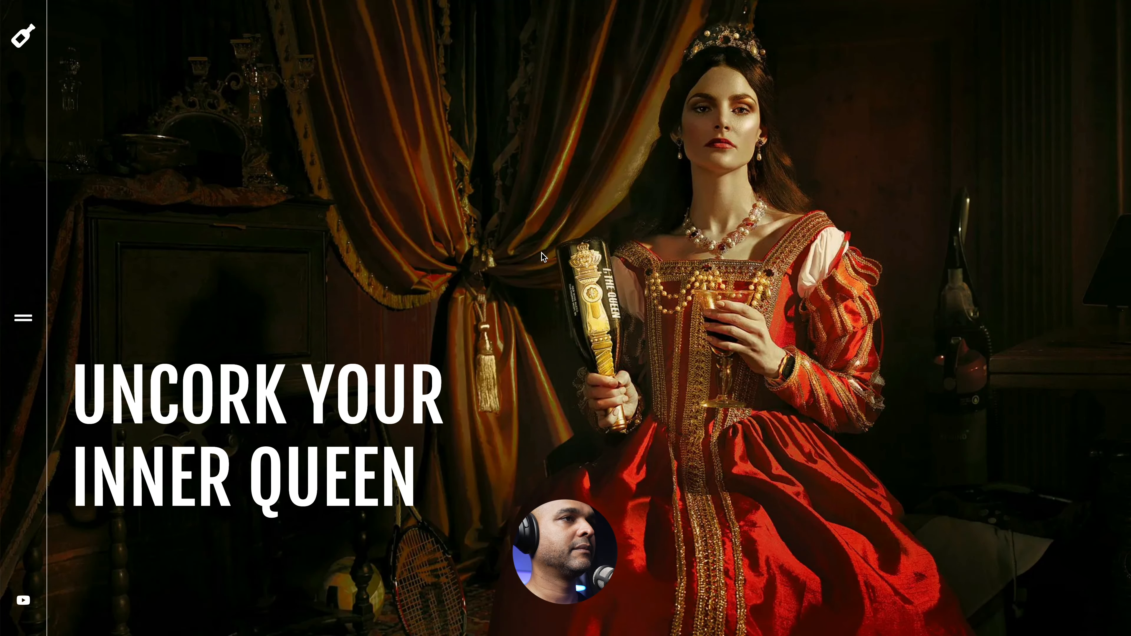
pyautogui.scroll(-5, 543, 257)
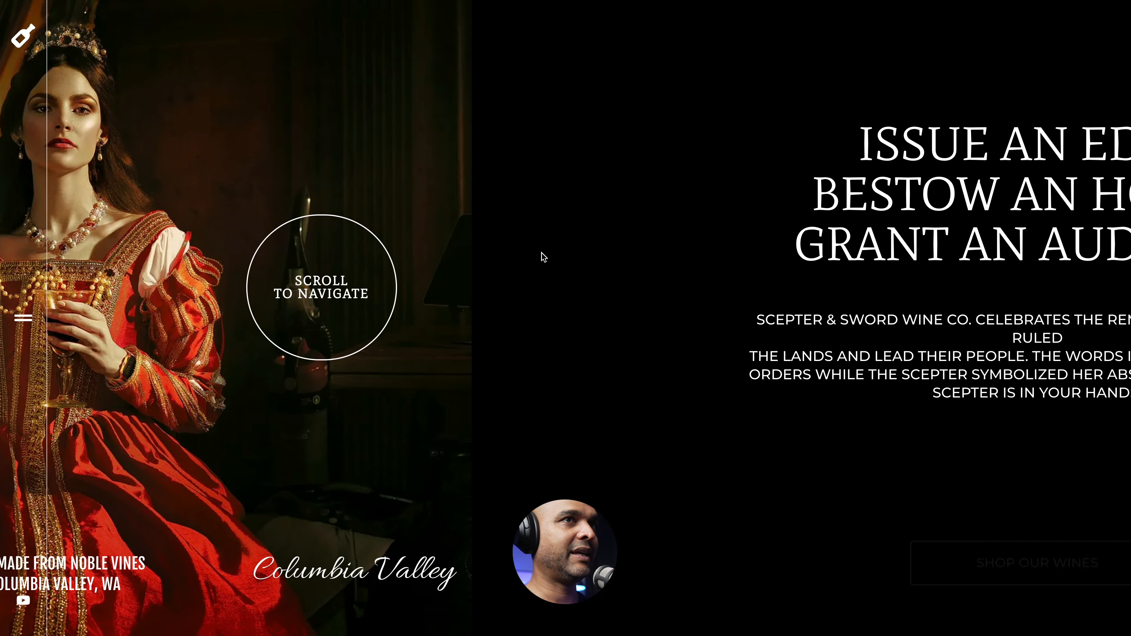
pyautogui.scroll(-5, 543, 258)
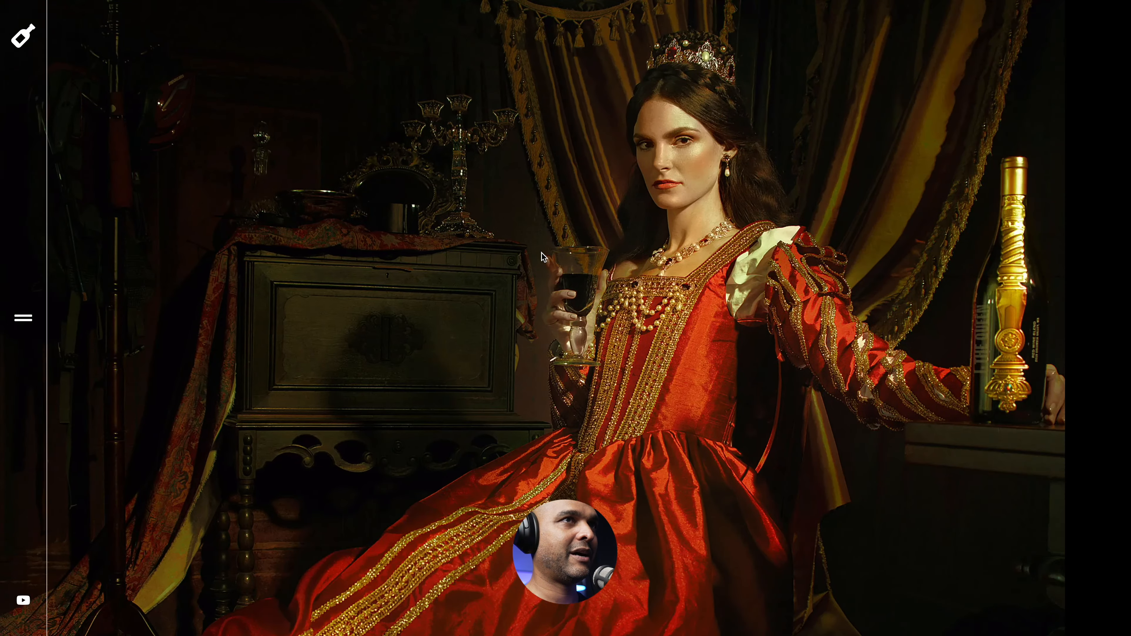
pyautogui.scroll(-5, 543, 257)
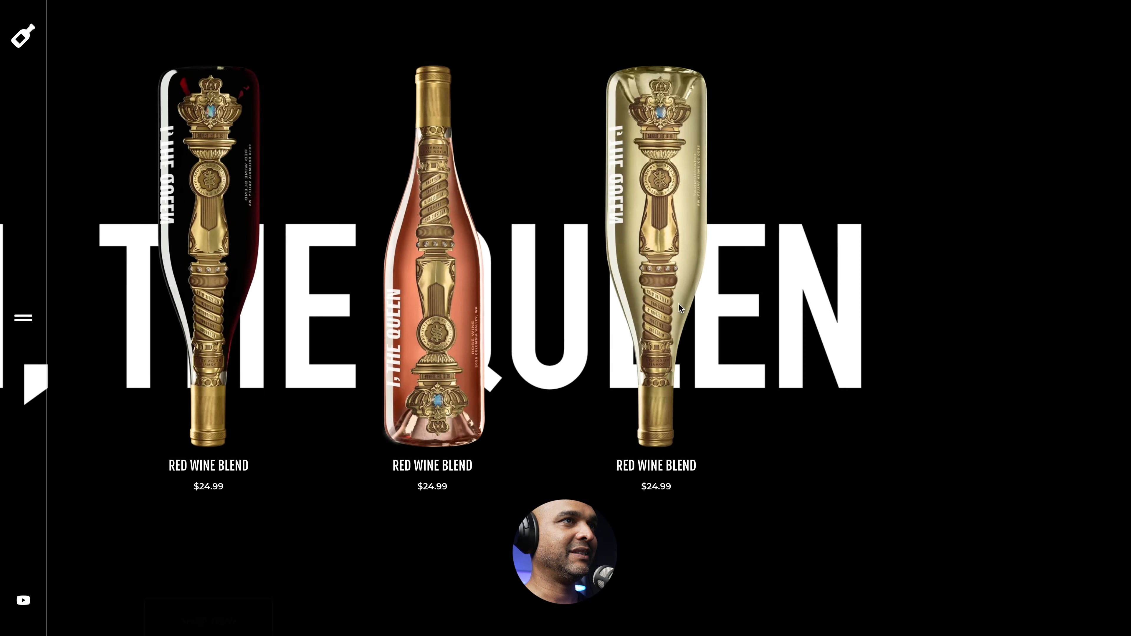
pyautogui.scroll(-3, 595, 374)
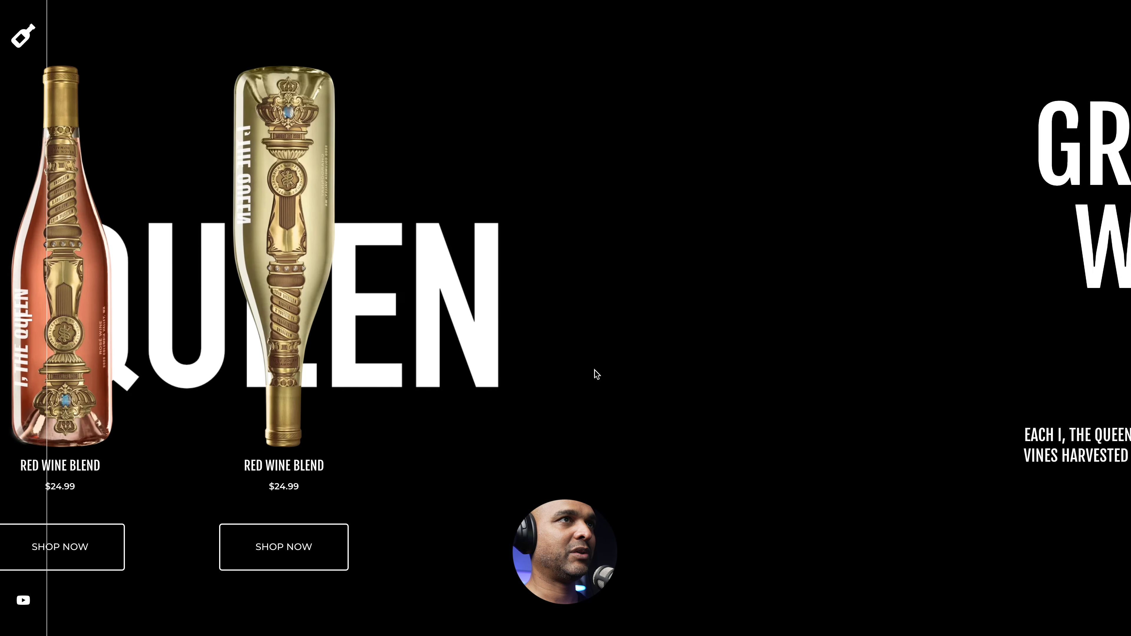
pyautogui.scroll(-5, 594, 370)
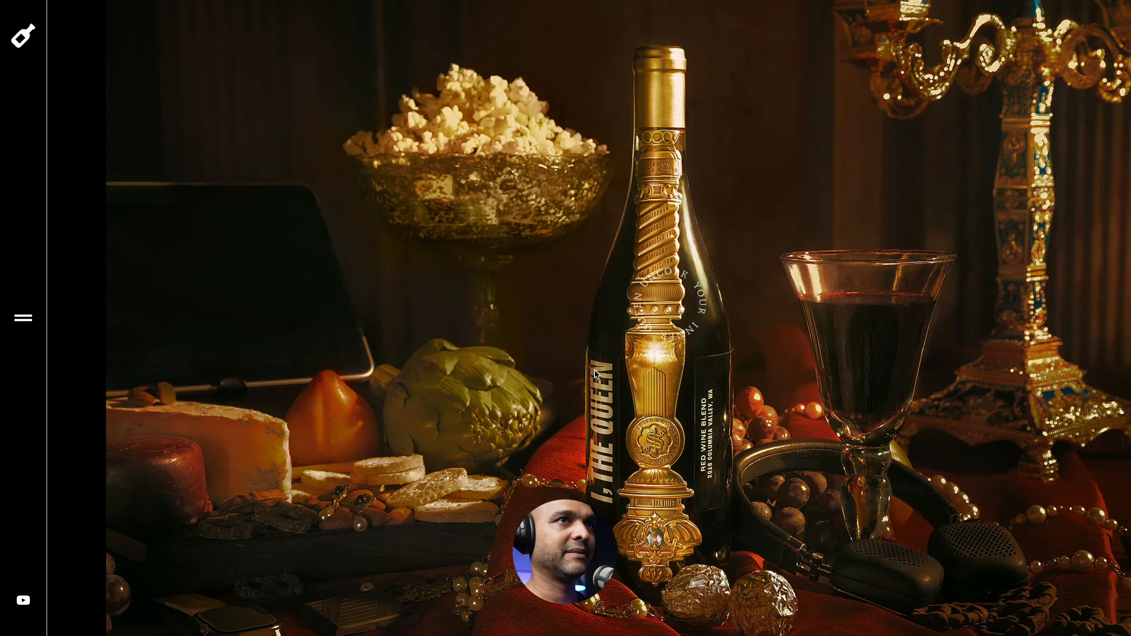
pyautogui.scroll(-5, 594, 370)
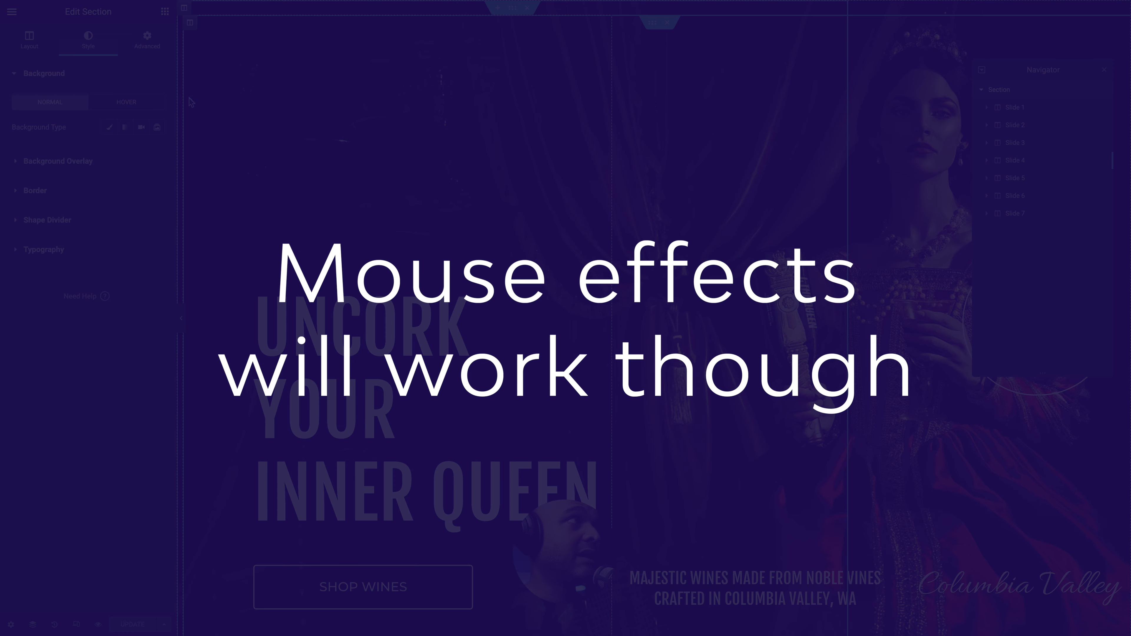
# - Turn on scrolling effects for Slide 1's background and add a vertical scroll with direction Up and speed 4
pyautogui.click(1007, 108)
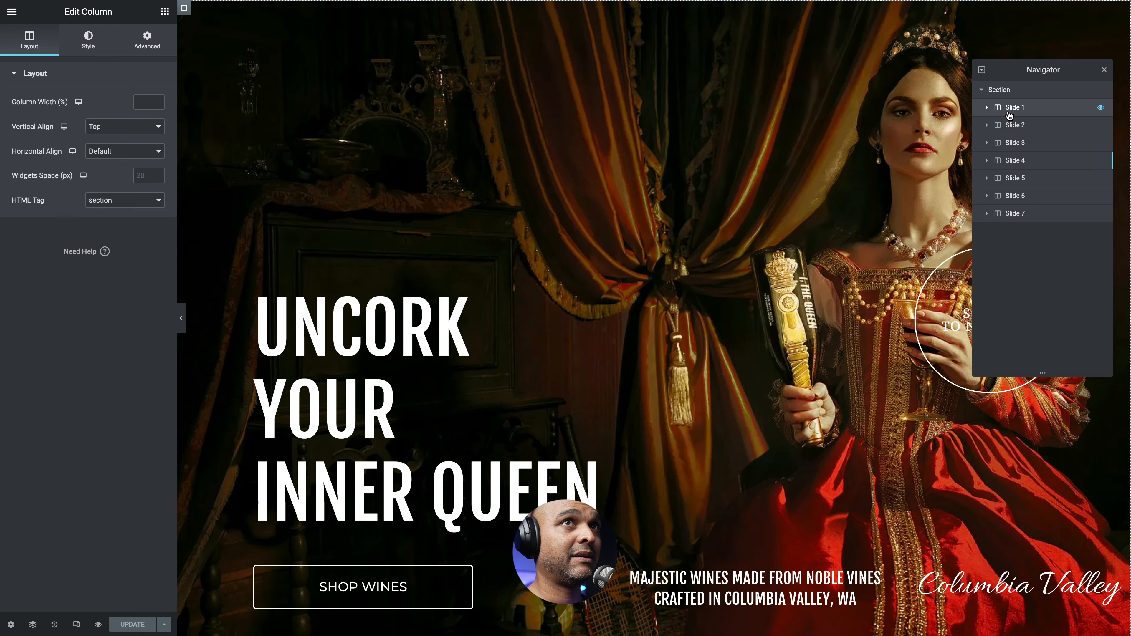
pyautogui.click(89, 45)
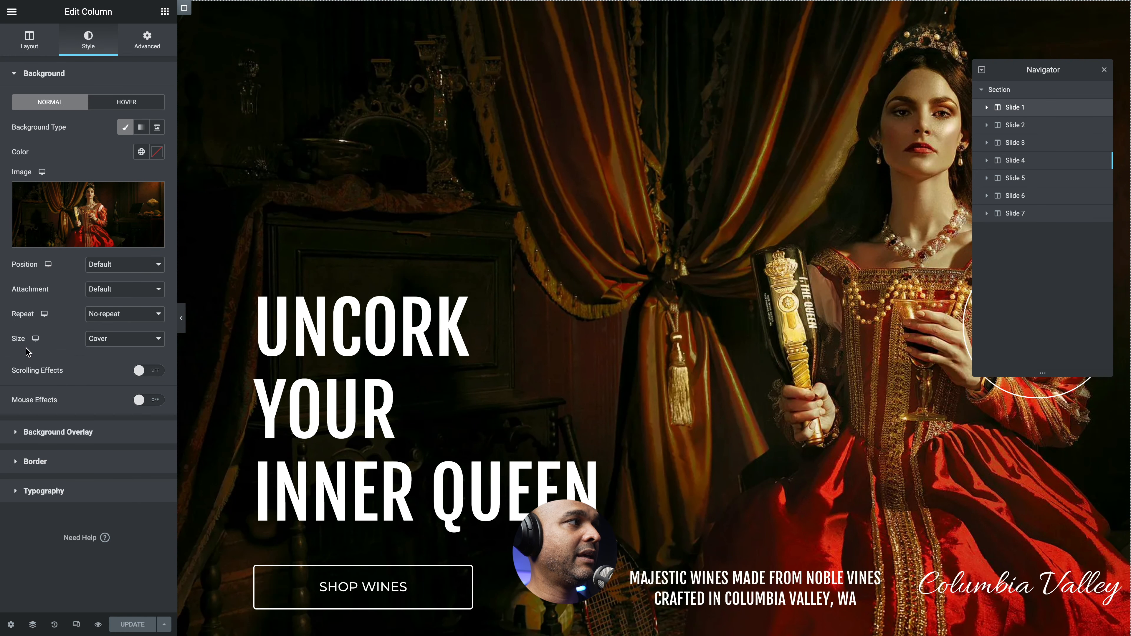
pyautogui.click(144, 373)
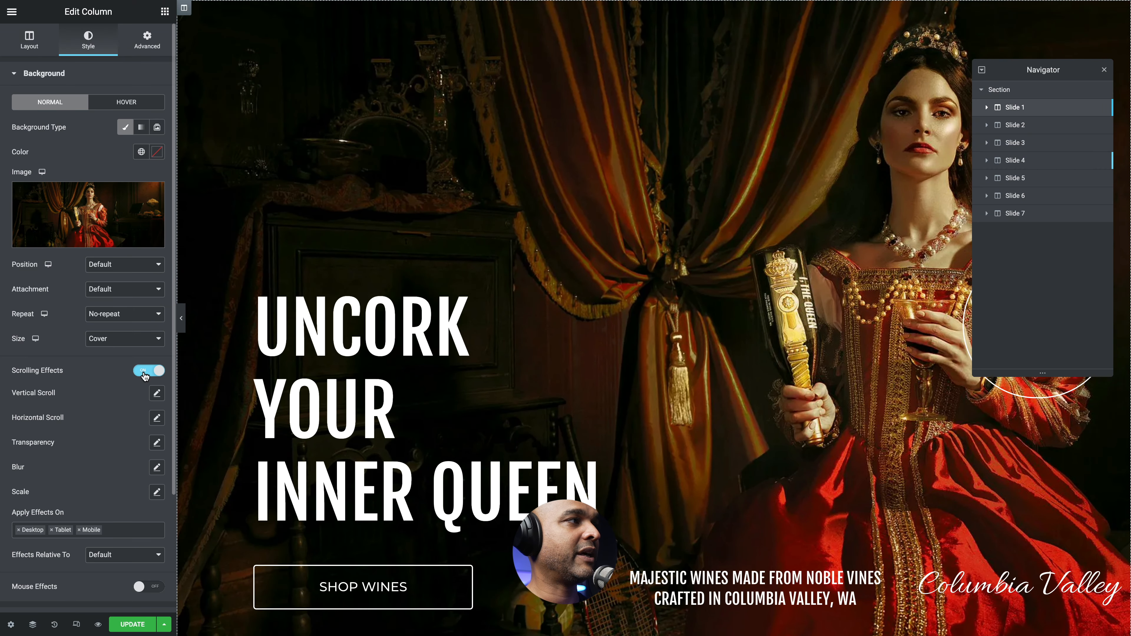
pyautogui.click(156, 394)
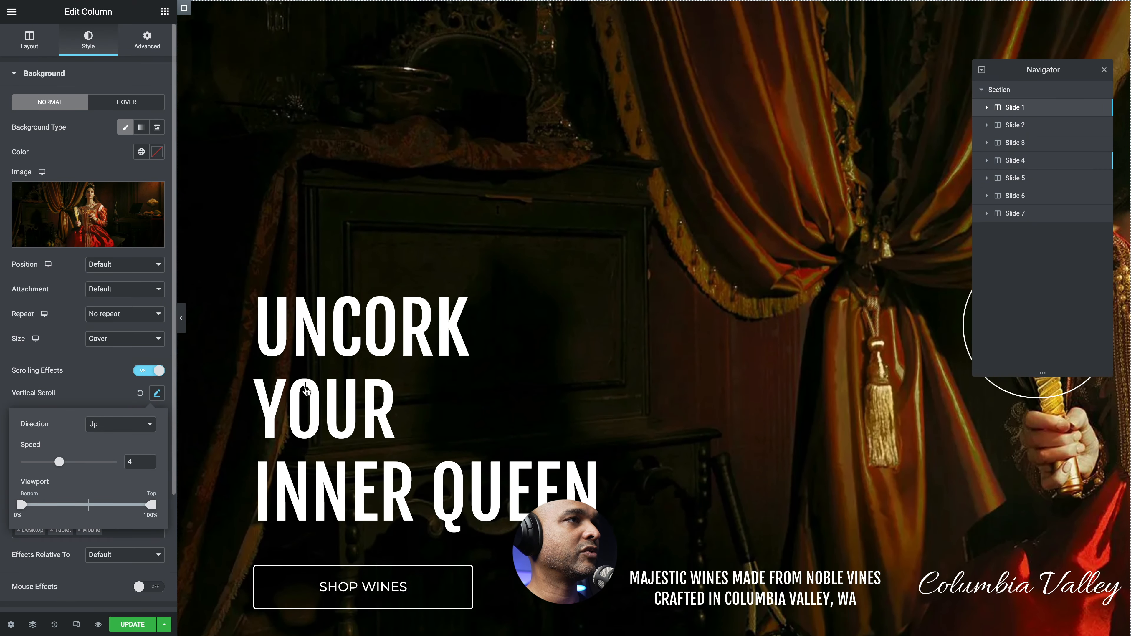
pyautogui.scroll(-3, 374, 377)
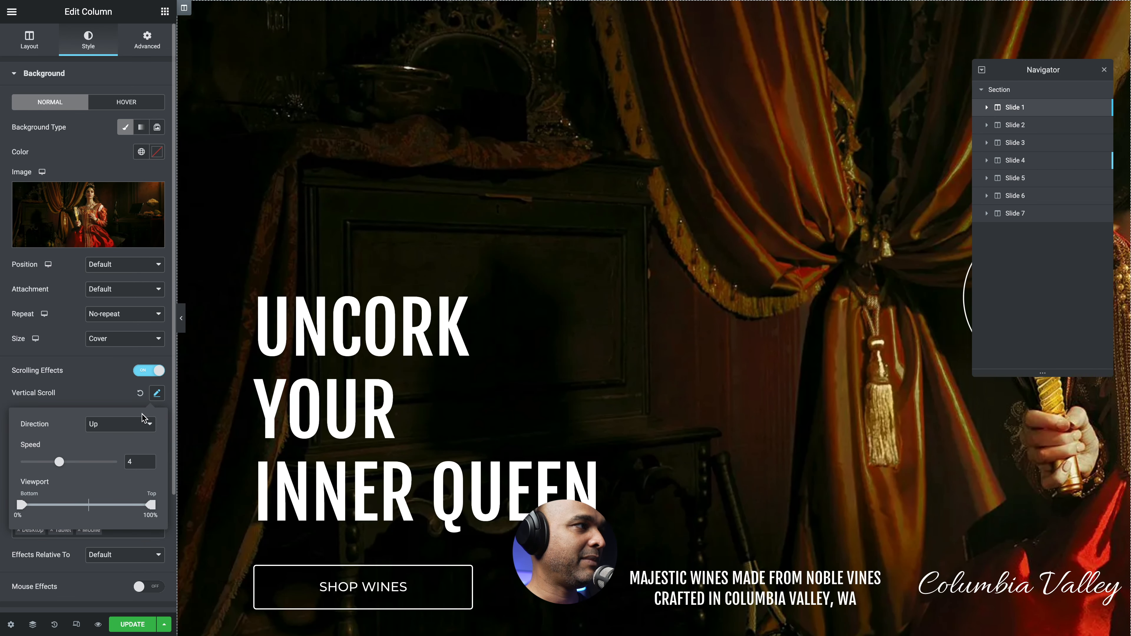
pyautogui.click(120, 386)
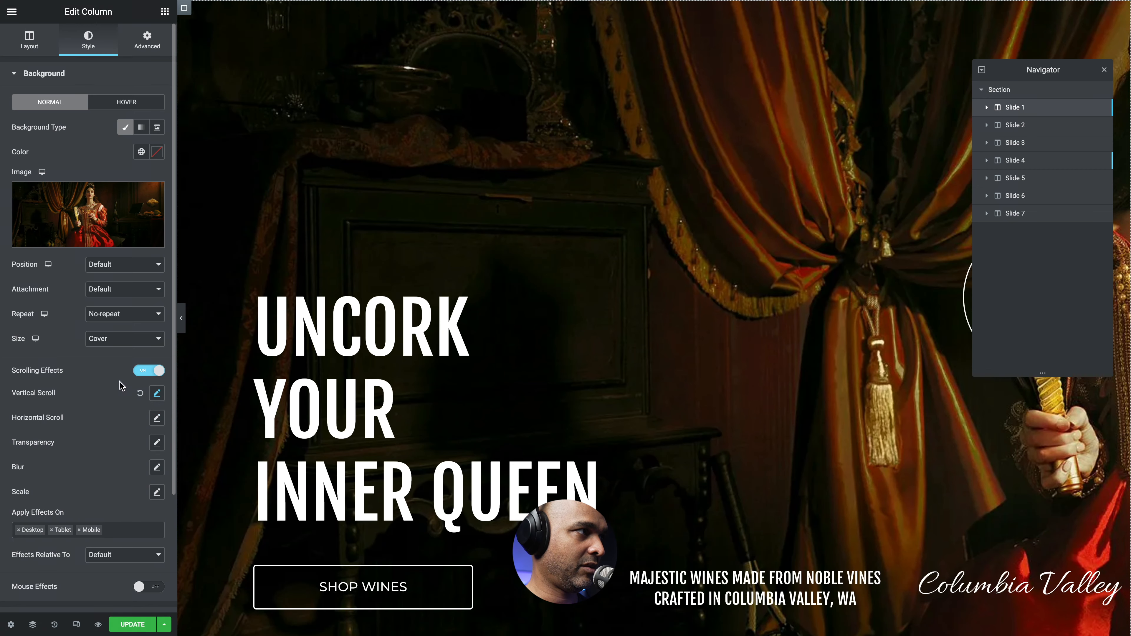
# - Add a horizontal scroll effect to Slide 1's background with direction To Left and speed 4
pyautogui.click(157, 418)
pyautogui.scroll(-2, 479, 352)
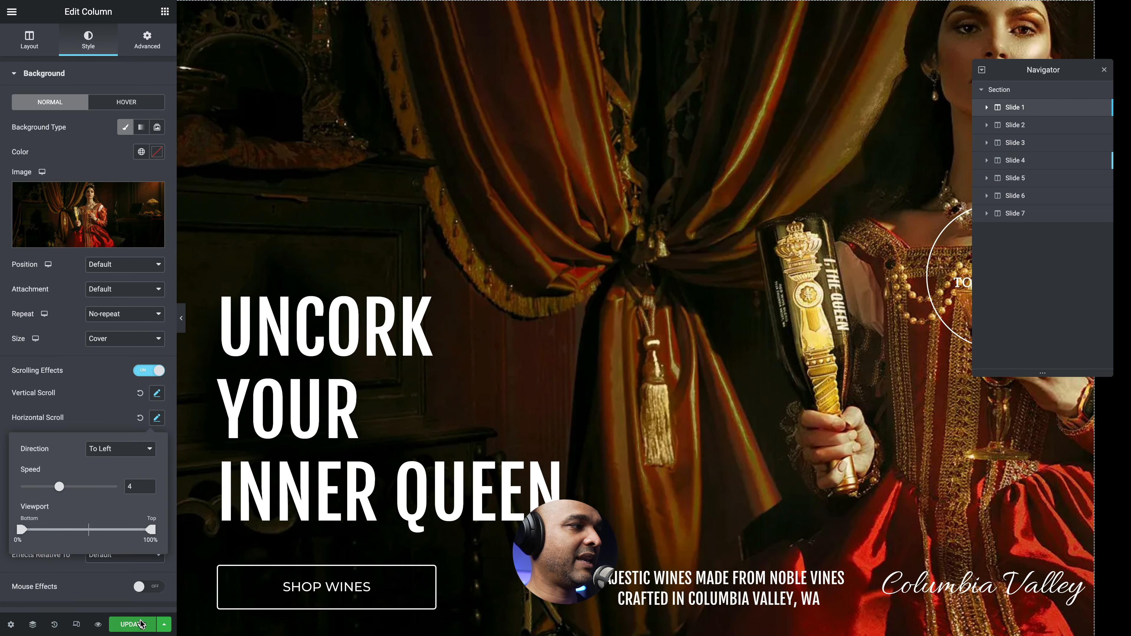
pyautogui.click(467, 440)
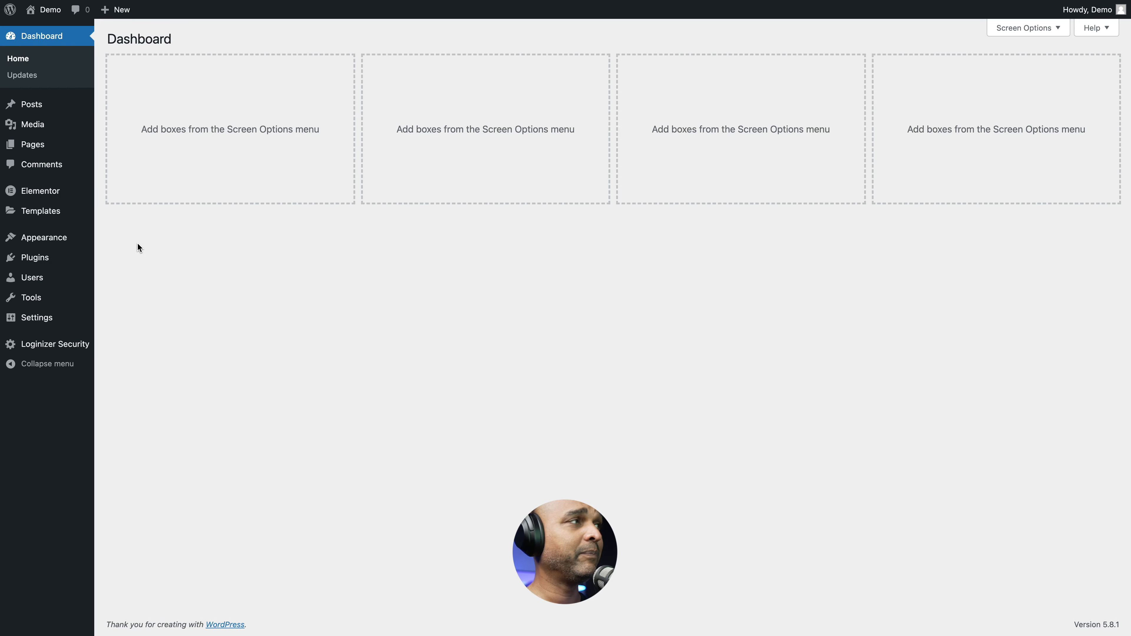
# - Start a new page from the WordPress dashboard
pyautogui.moveTo(45, 146)
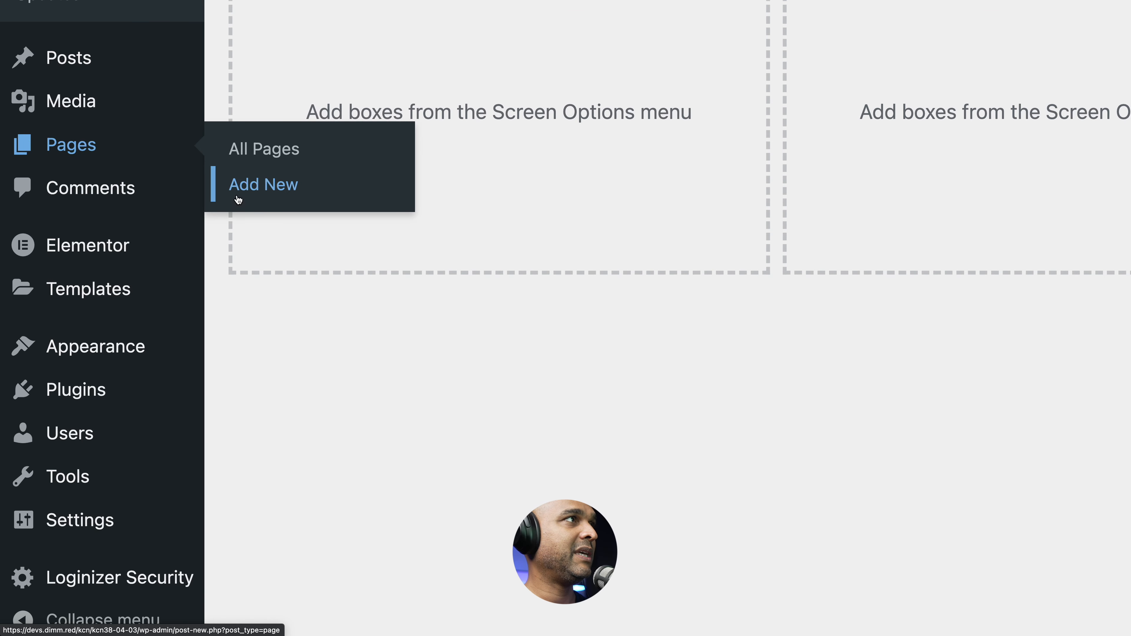
pyautogui.click(252, 190)
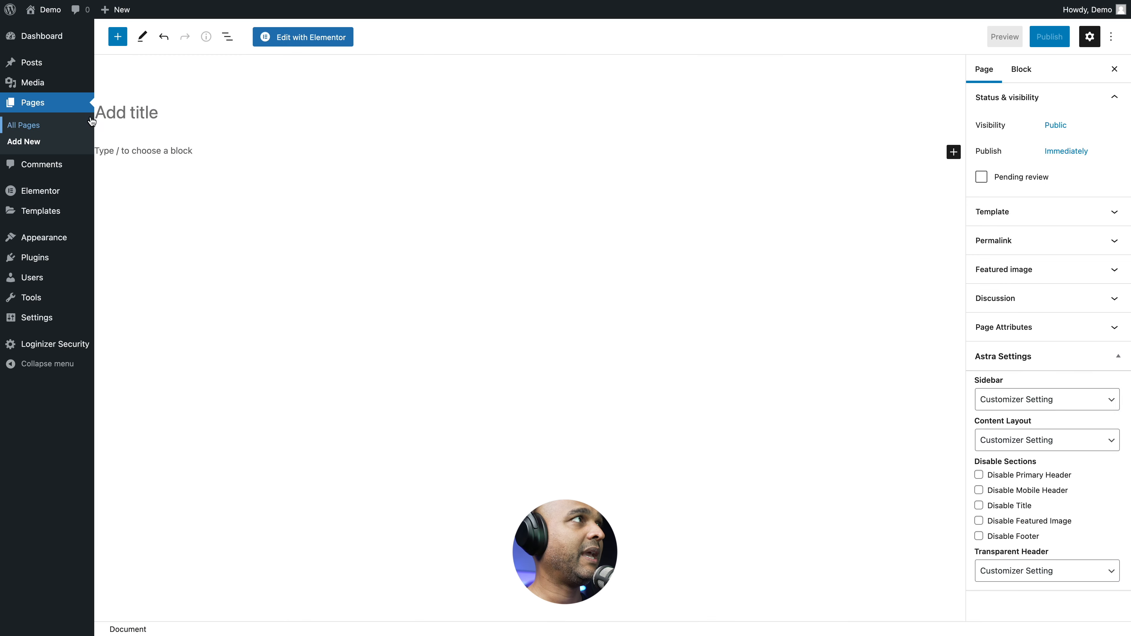
# - Title the new page "Demo Vikings", disable its title display, publish it and open it for editing with Elementor
pyautogui.write('Demo Vikings')
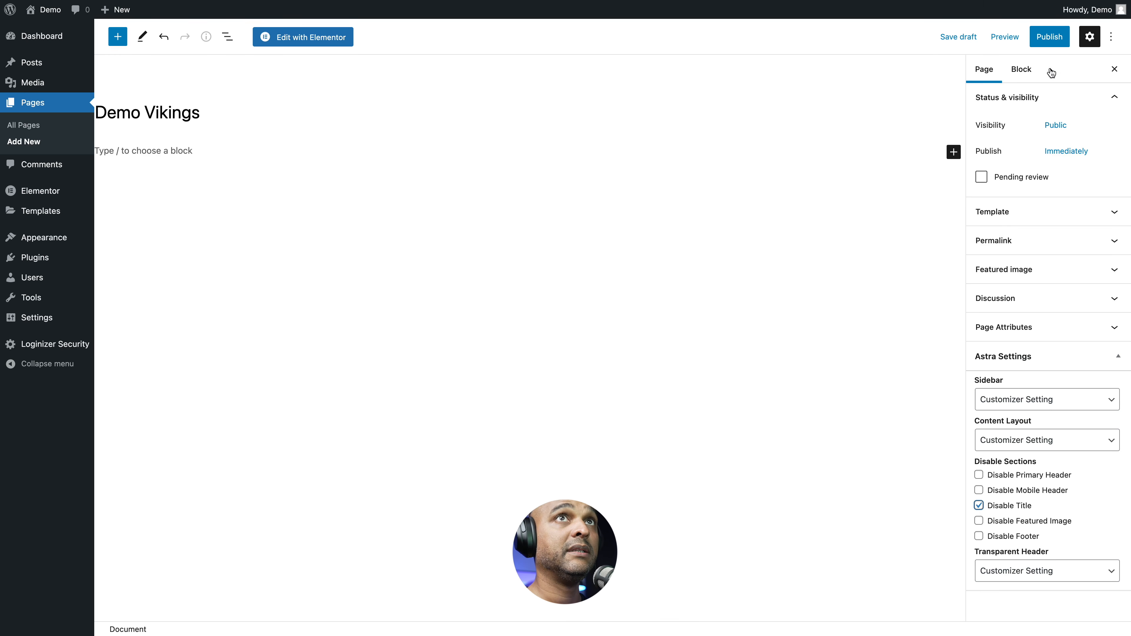
pyautogui.click(1044, 41)
pyautogui.click(1022, 38)
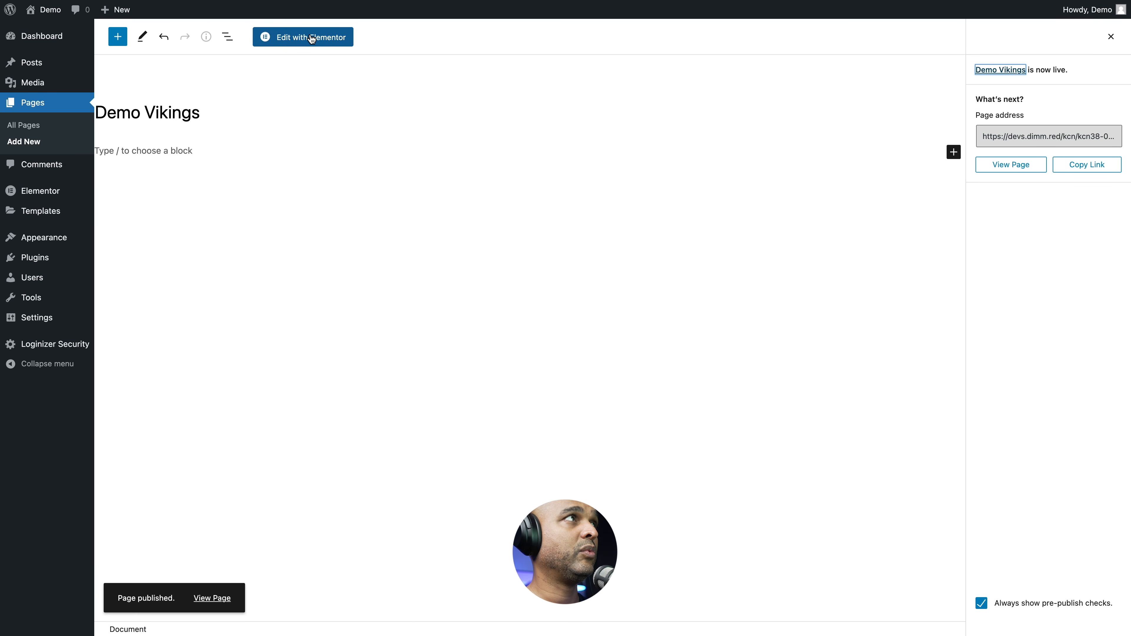
pyautogui.click(312, 39)
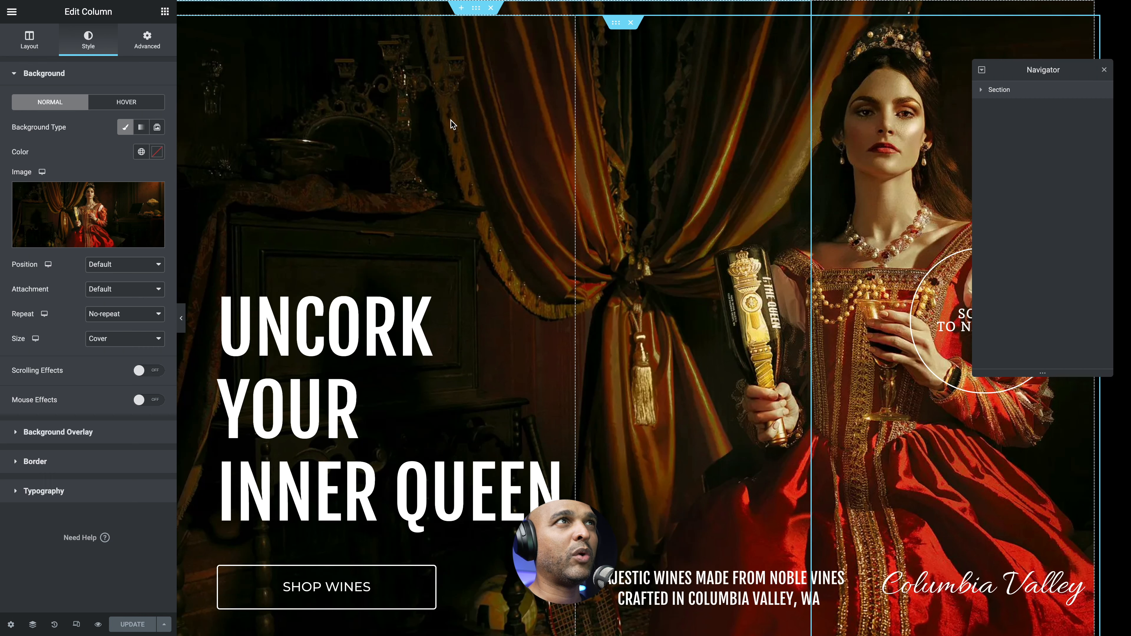
# - Copy the main section holding all slides from the Demo page and paste it into the Demo Vikings page
pyautogui.rightClick(1005, 95)
pyautogui.click(1021, 142)
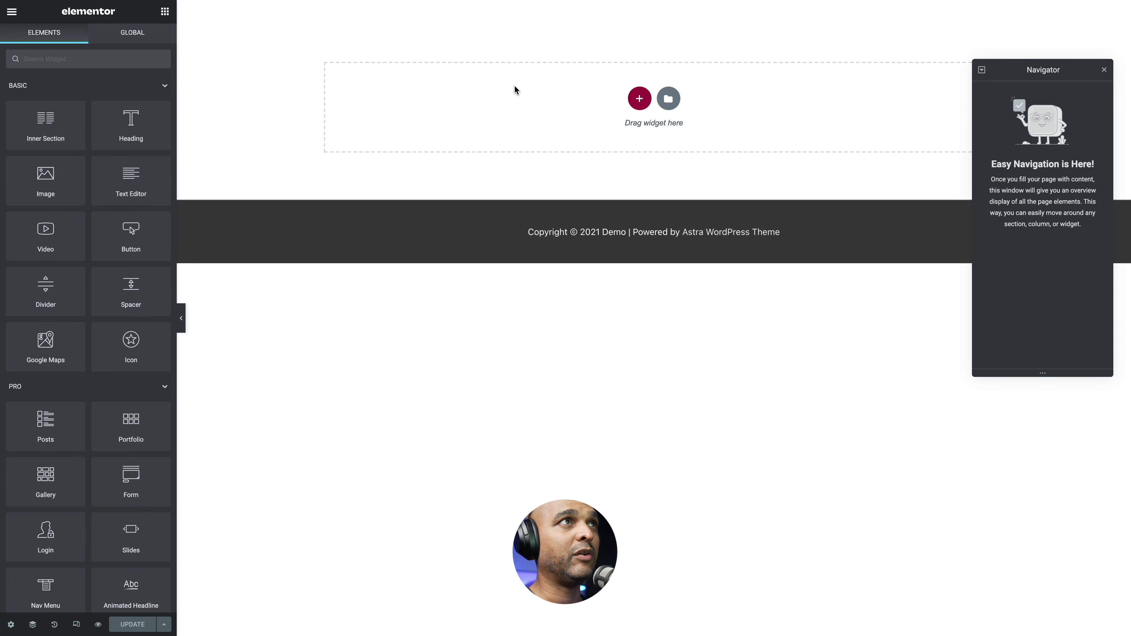
pyautogui.rightClick(515, 86)
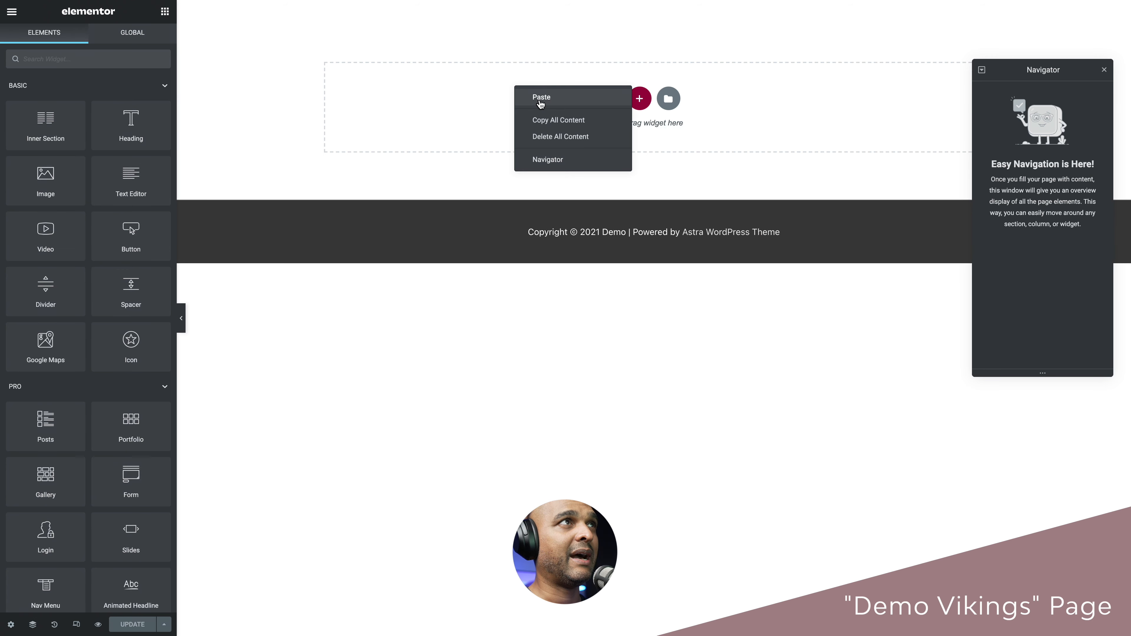
pyautogui.click(541, 98)
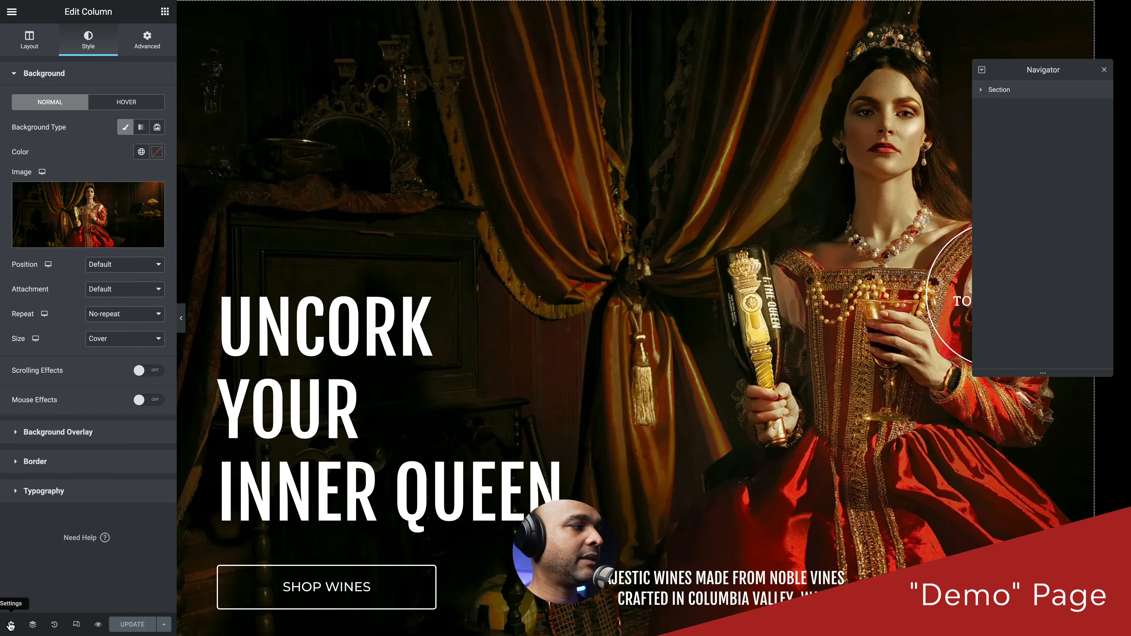
# - Copy the custom CSS from the Demo page's settings into the Demo Vikings page's custom CSS
pyautogui.click(11, 625)
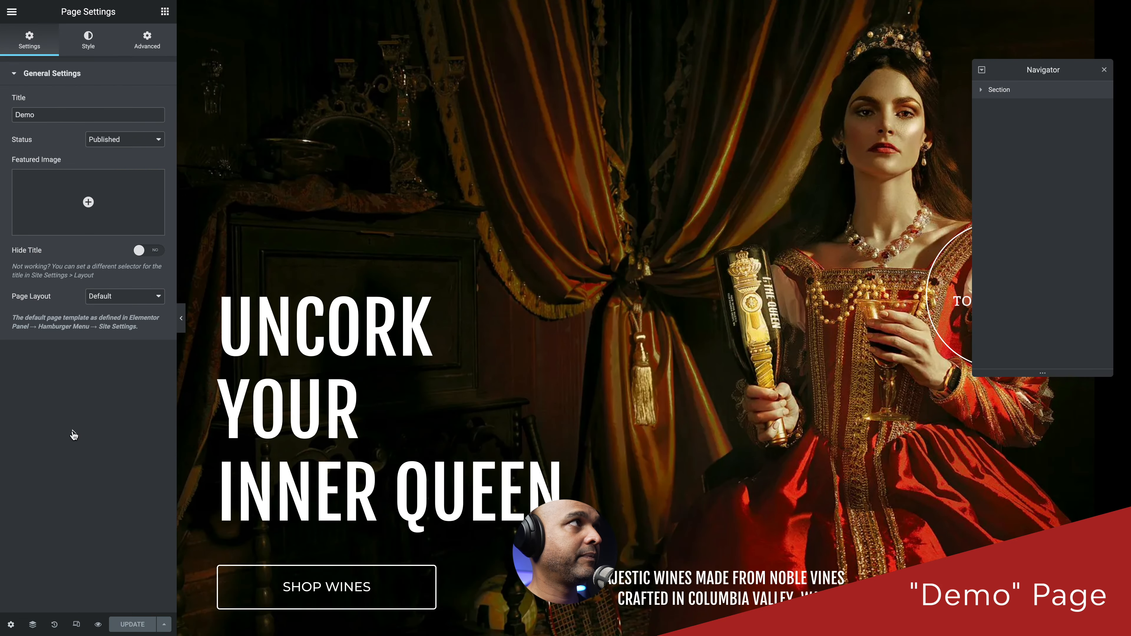
pyautogui.click(156, 46)
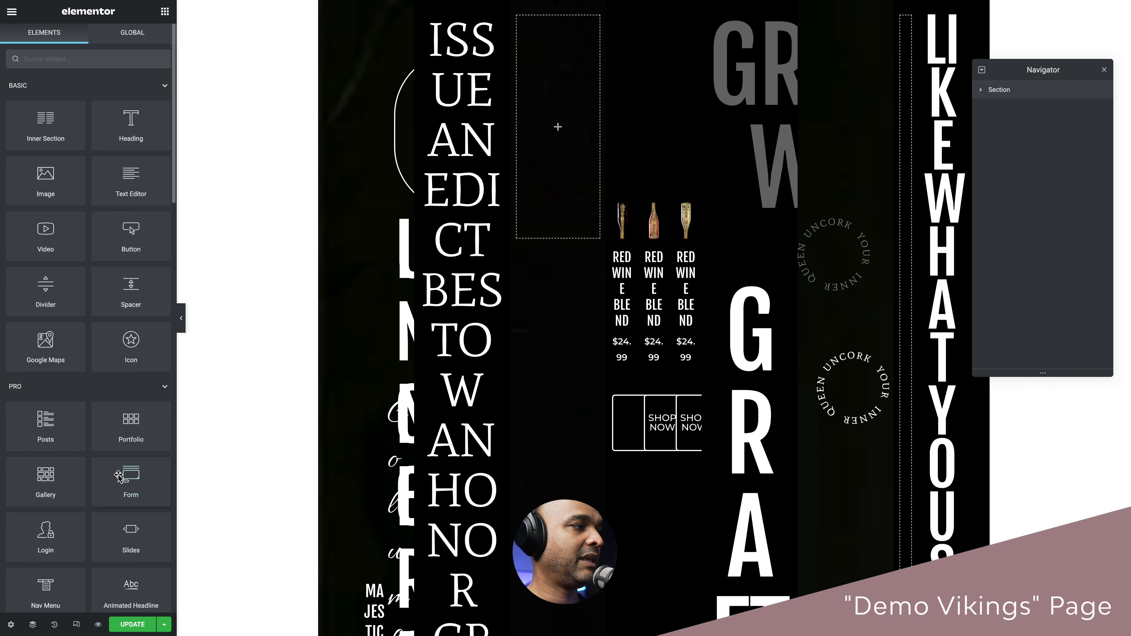
pyautogui.click(11, 625)
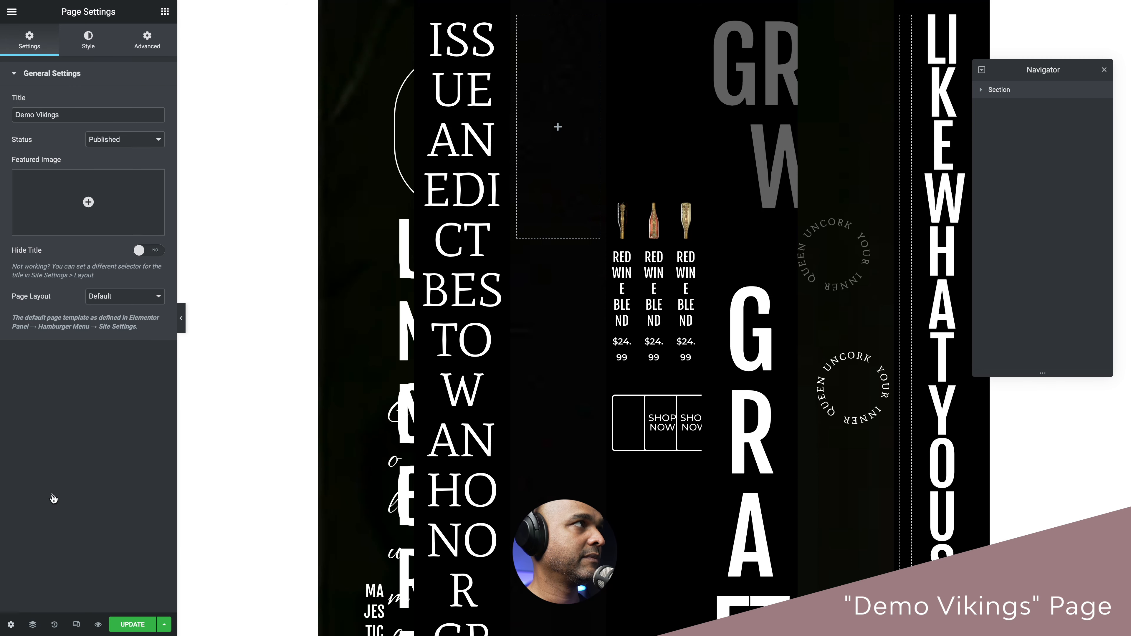
pyautogui.click(147, 40)
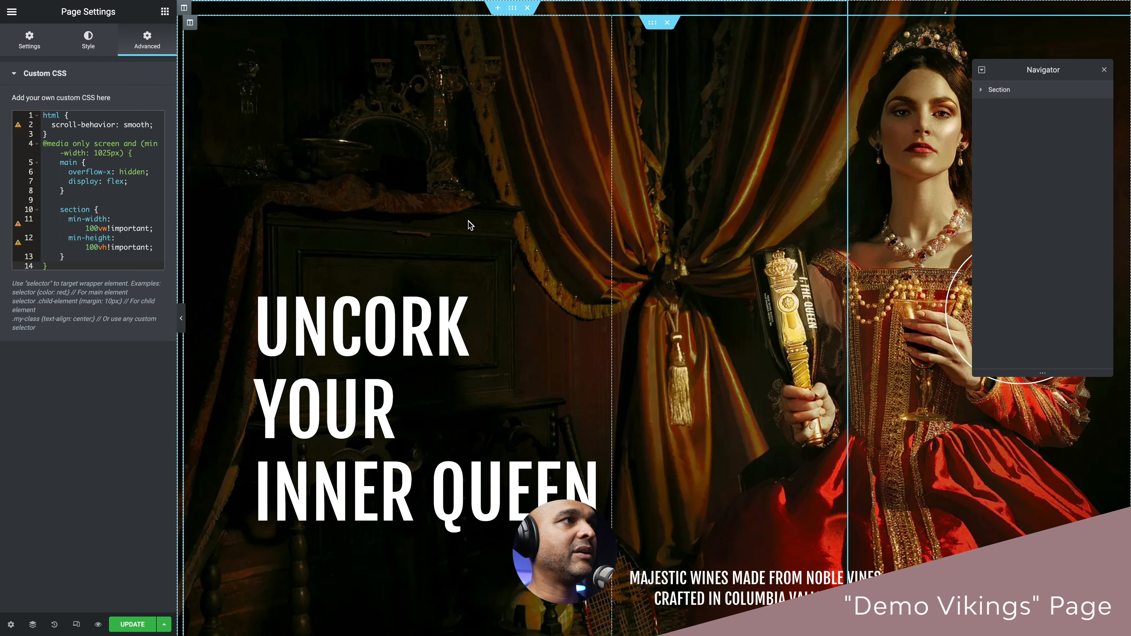
# - Replace "Uncork" with "Unleash" in Slide 1's heading and open the main section's vertical alignment options
pyautogui.doubleClick(361, 308)
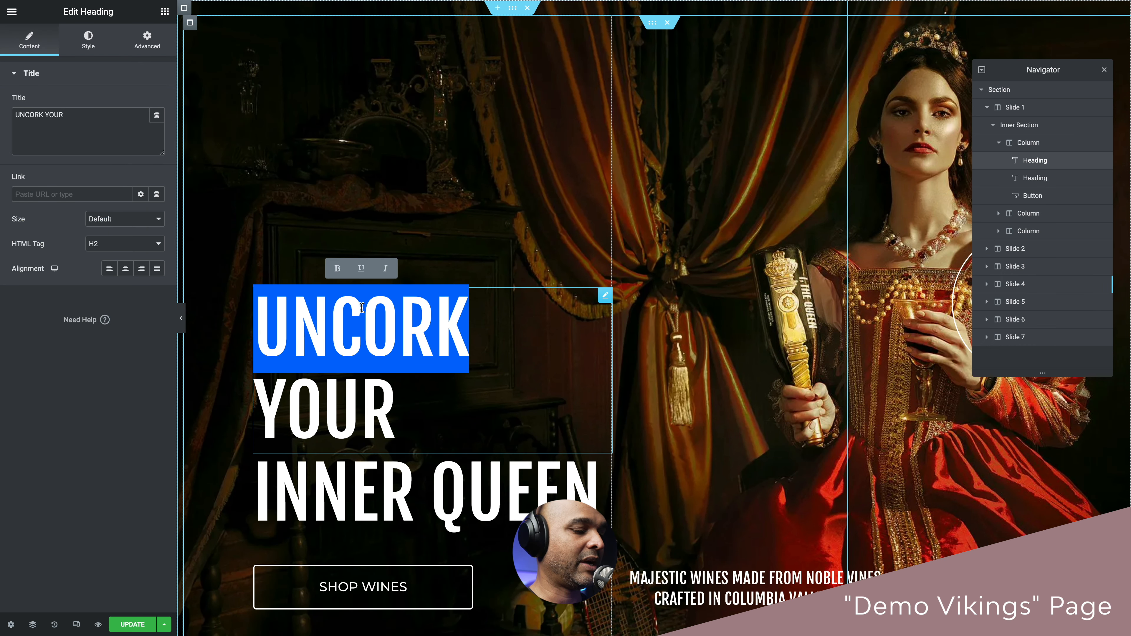
pyautogui.write('Unleas')
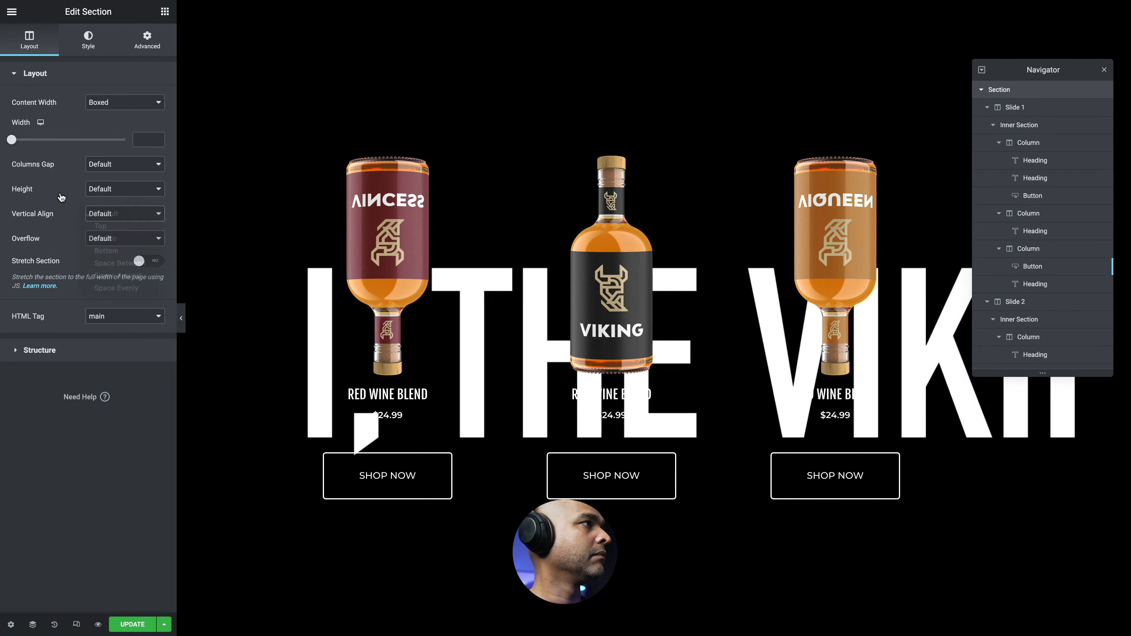
pyautogui.click(123, 213)
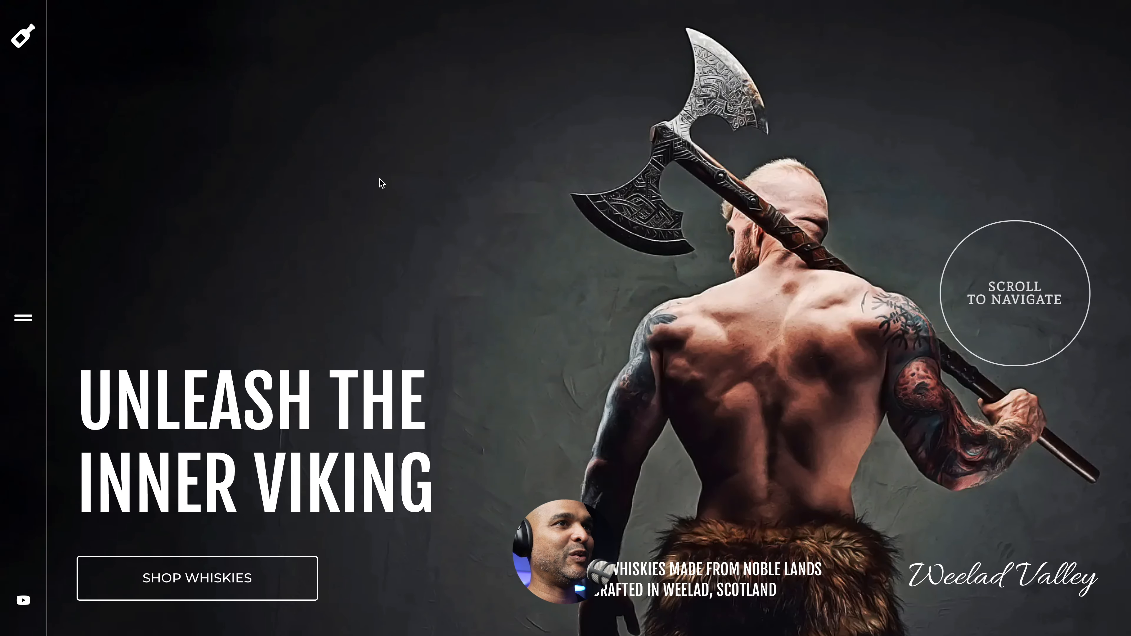
# - Scroll through the live Vikings page from the opening slide to the closing contact slide to check its horizontal scrolling
pyautogui.scroll(-2, 382, 184)
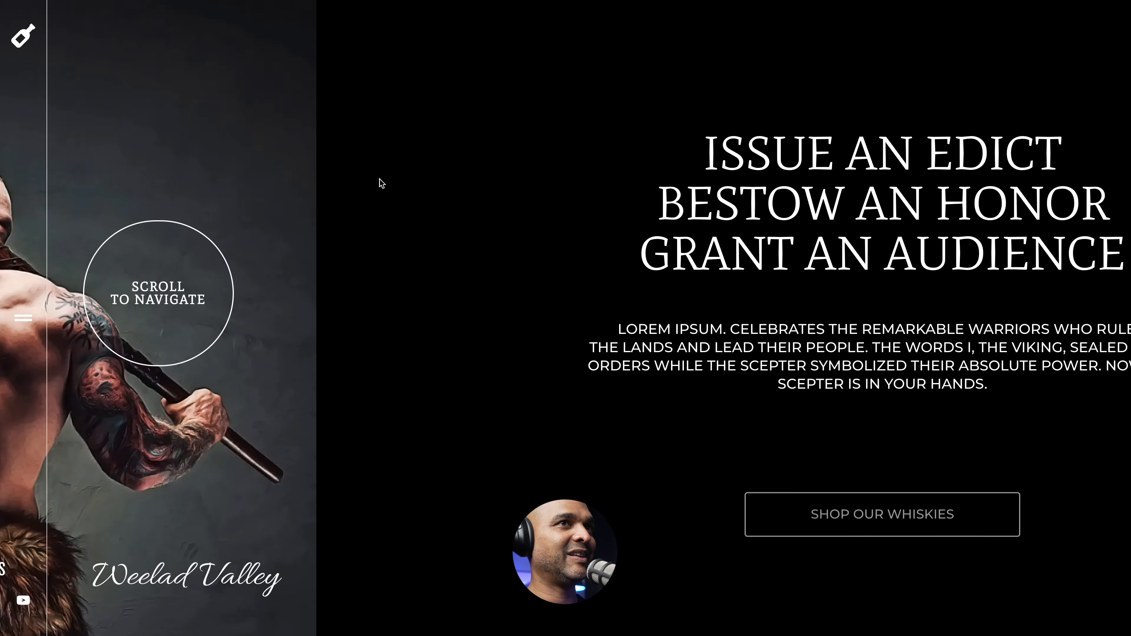
pyautogui.scroll(-3, 382, 183)
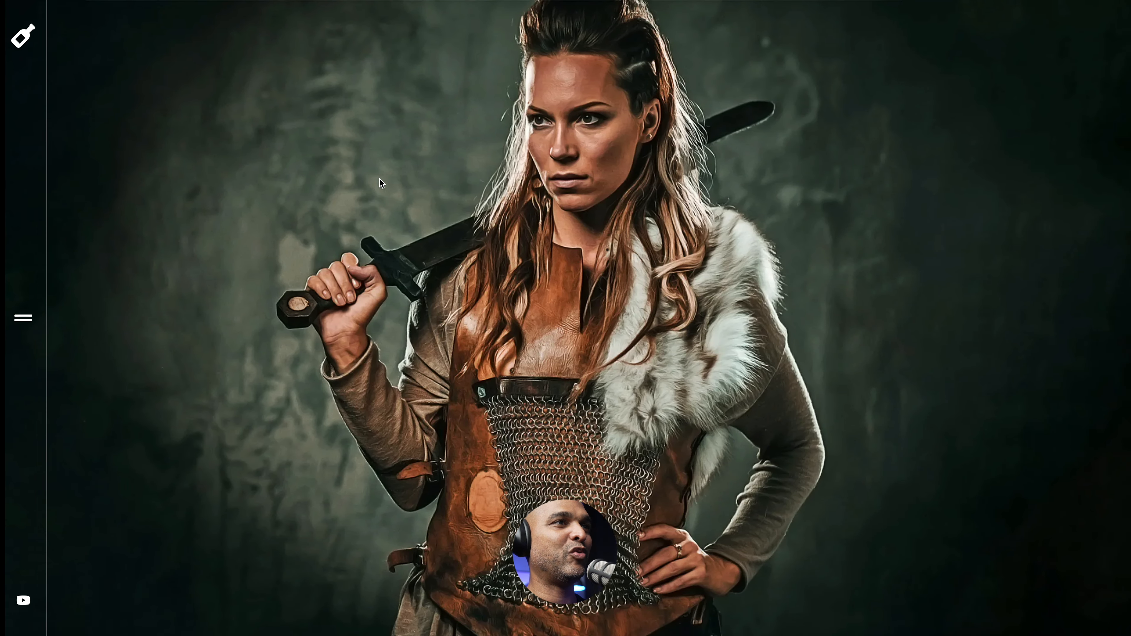
pyautogui.scroll(-3, 382, 183)
pyautogui.scroll(-5, 383, 183)
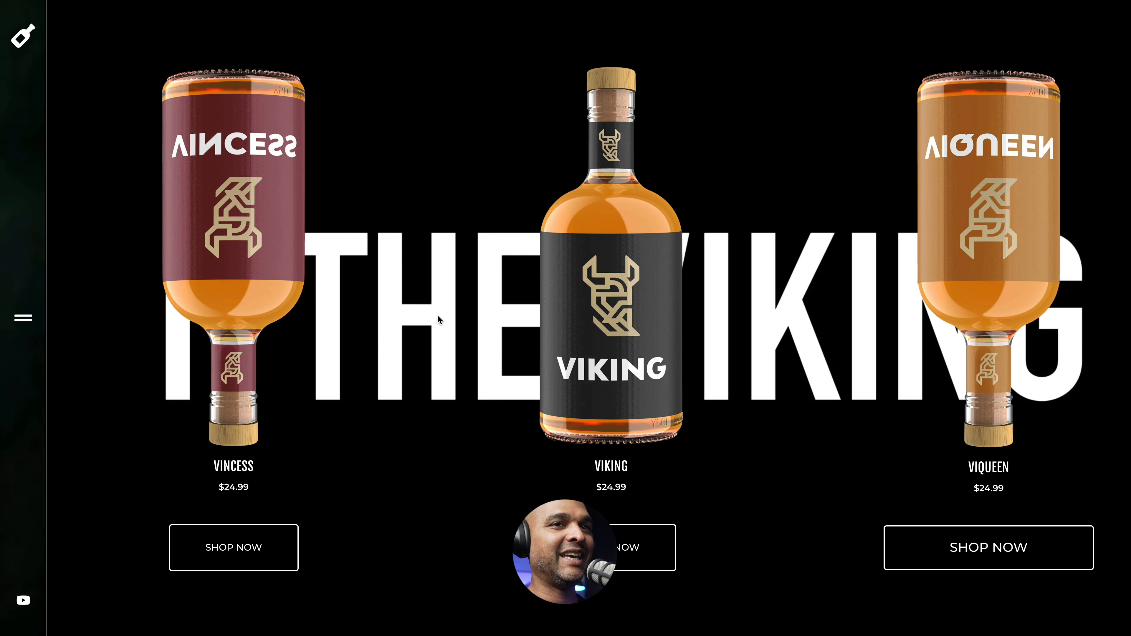
pyautogui.scroll(-5, 438, 314)
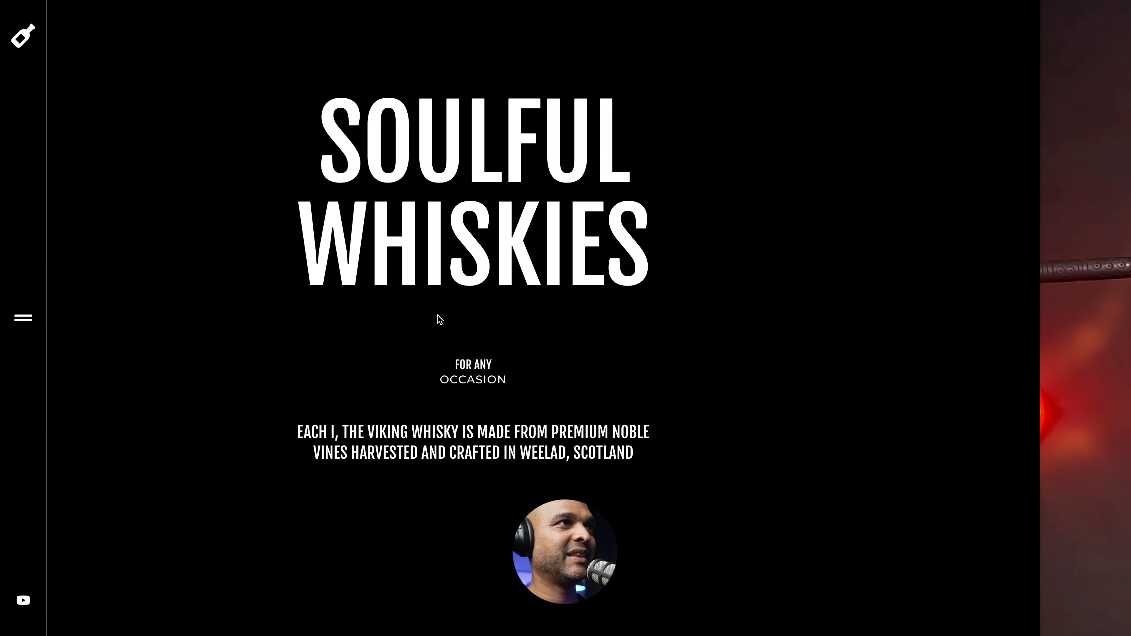
pyautogui.scroll(-5, 440, 319)
pyautogui.scroll(-5, 437, 315)
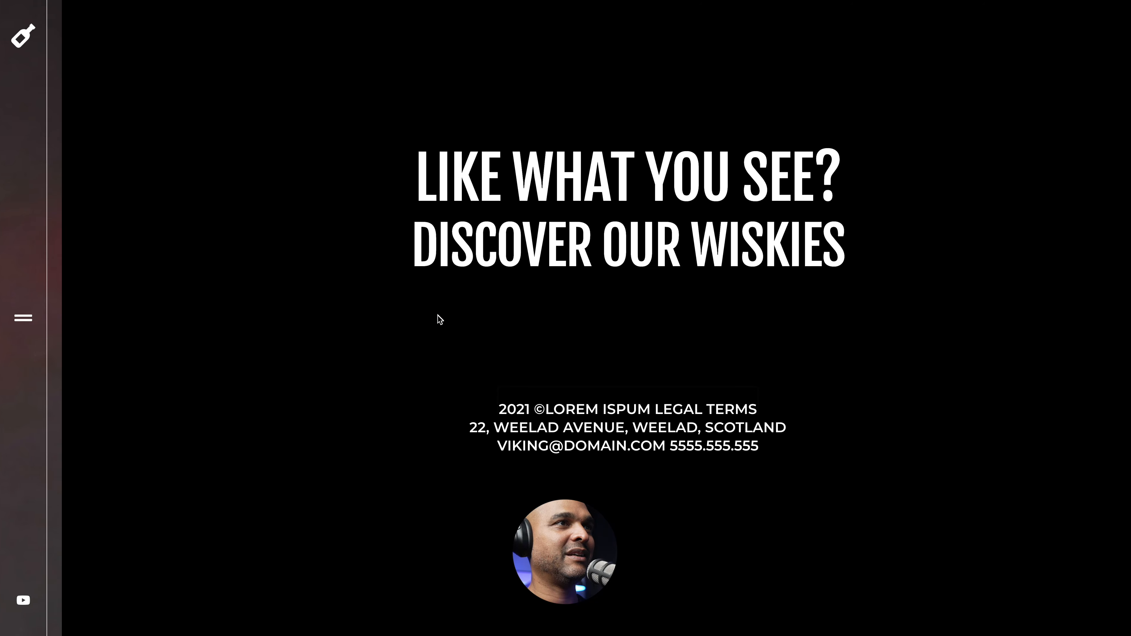
pyautogui.scroll(5, 437, 316)
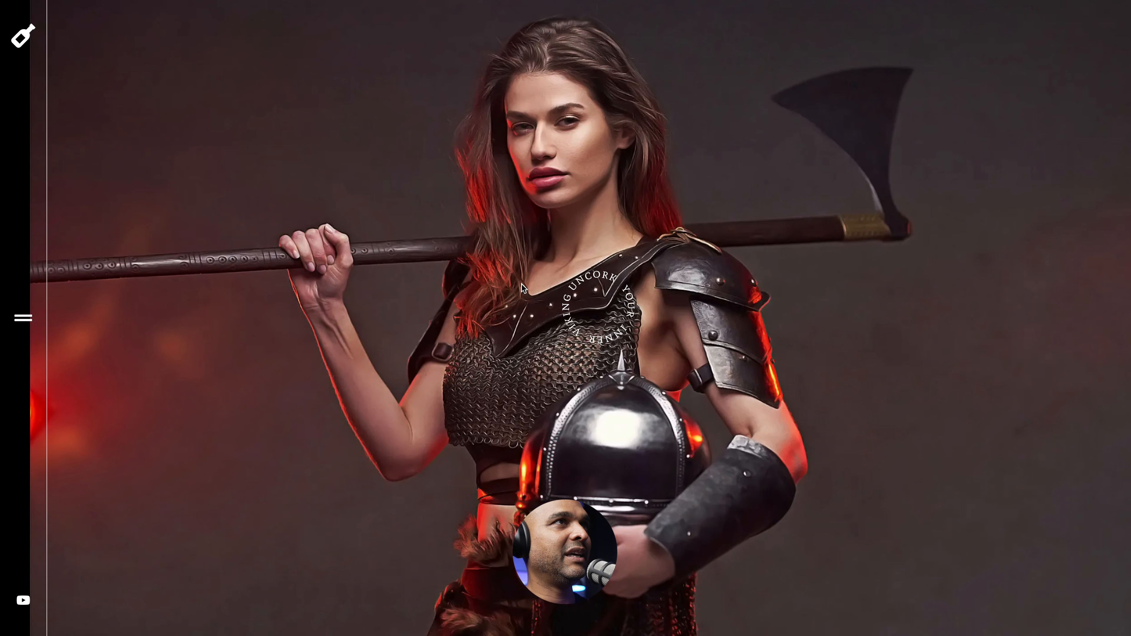
pyautogui.scroll(-5, 523, 288)
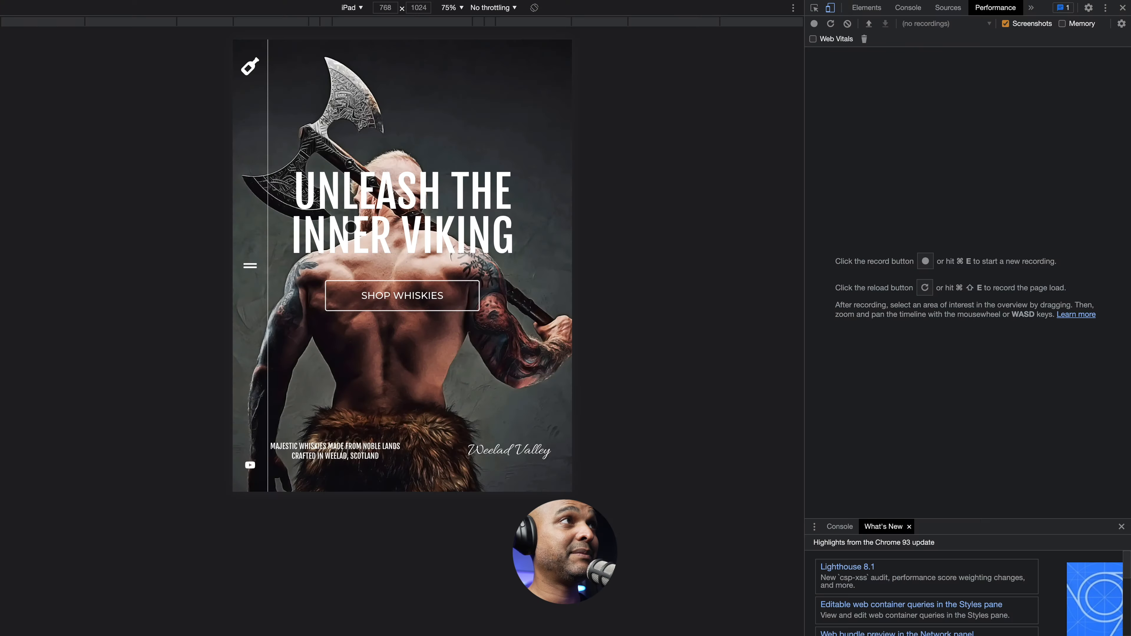
# - Check the Vikings page's vertical layout in the iPad and iPhone 6/7/8 Plus device previews
pyautogui.scroll(-5, 353, 229)
pyautogui.scroll(-10, 353, 230)
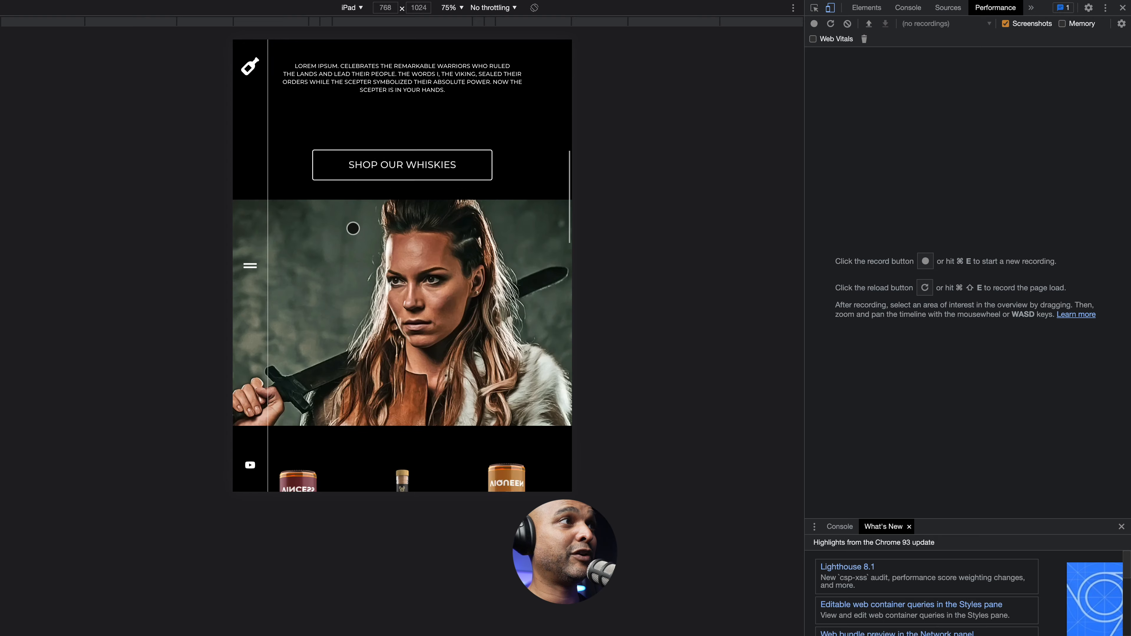
pyautogui.scroll(-10, 353, 228)
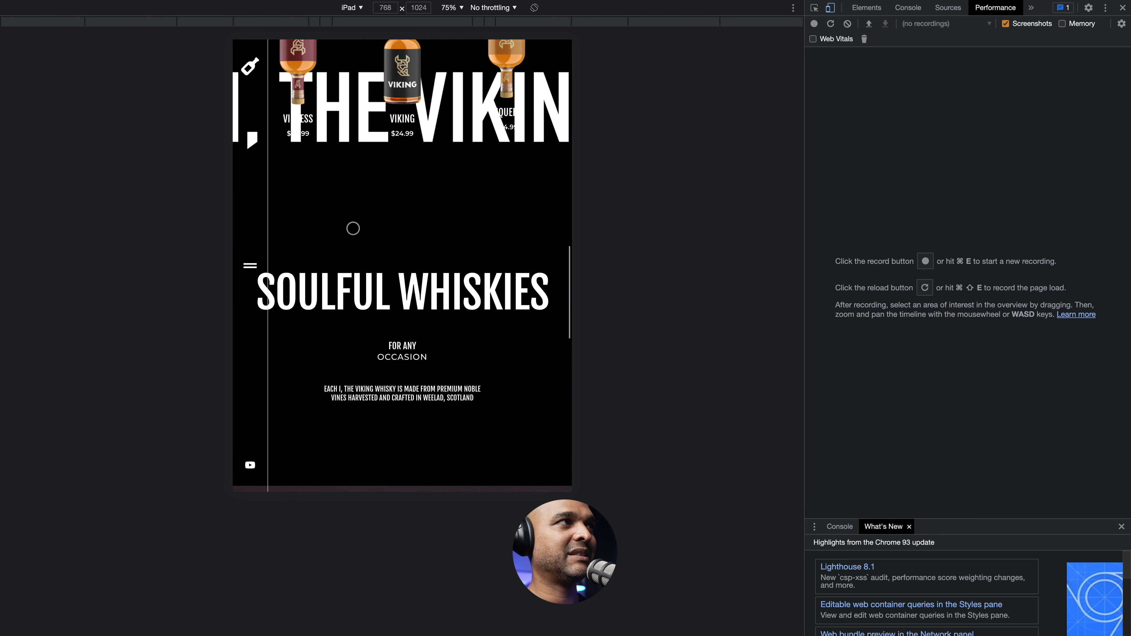
pyautogui.scroll(-8, 354, 229)
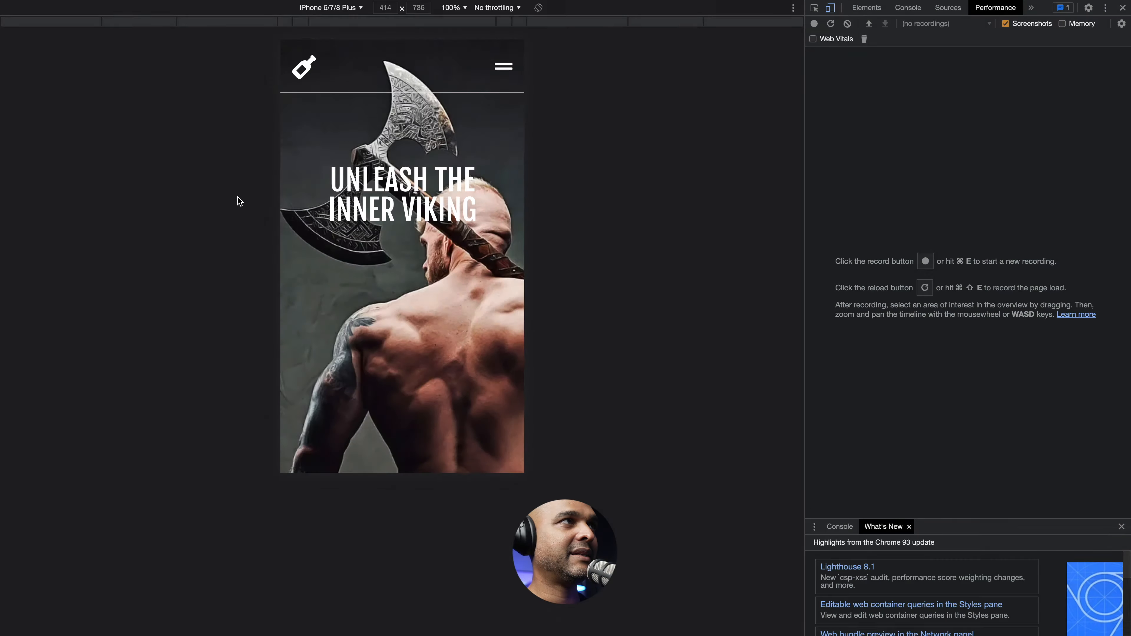
pyautogui.scroll(-10, 329, 242)
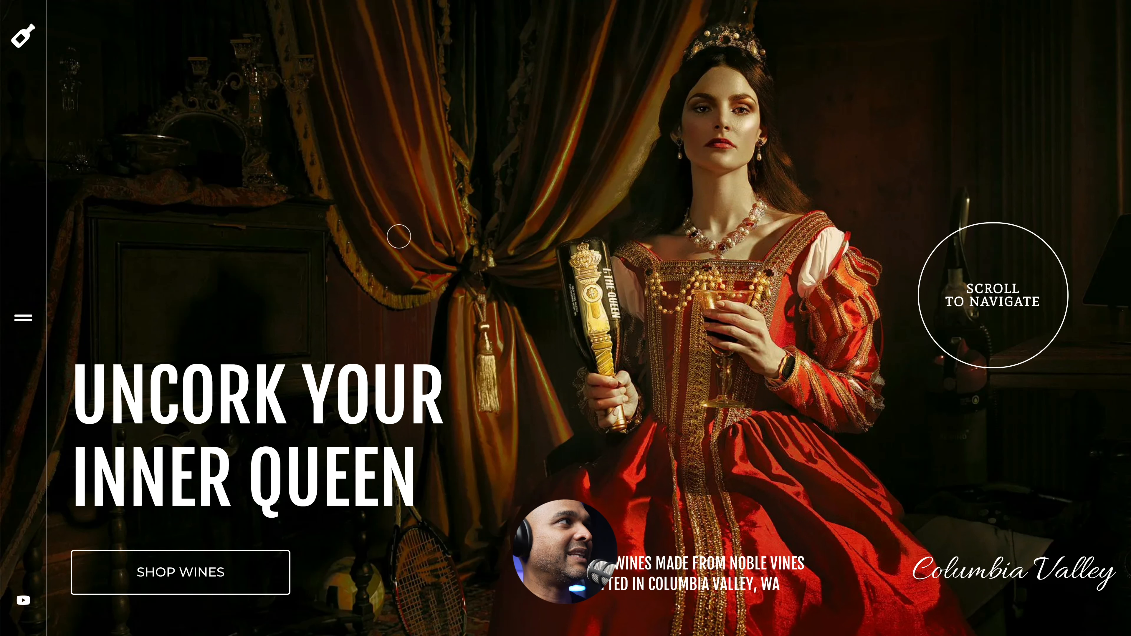
# - Open and close the full-screen navigation menu on the wine page several times to test its popup
pyautogui.click(23, 318)
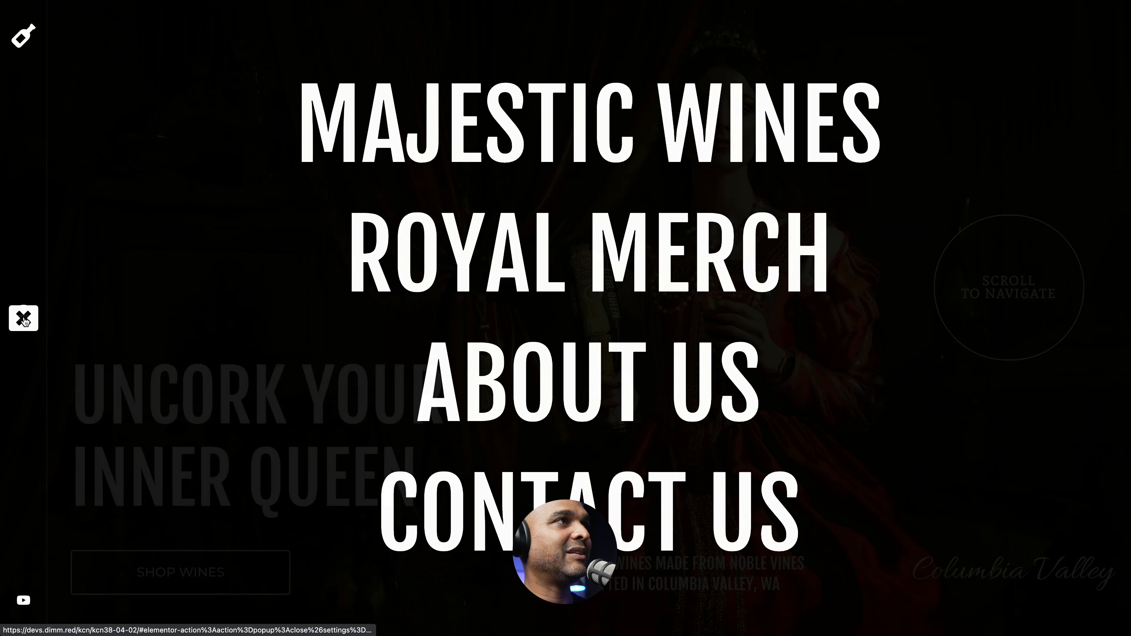
pyautogui.click(24, 319)
pyautogui.click(24, 319)
pyautogui.click(24, 319)
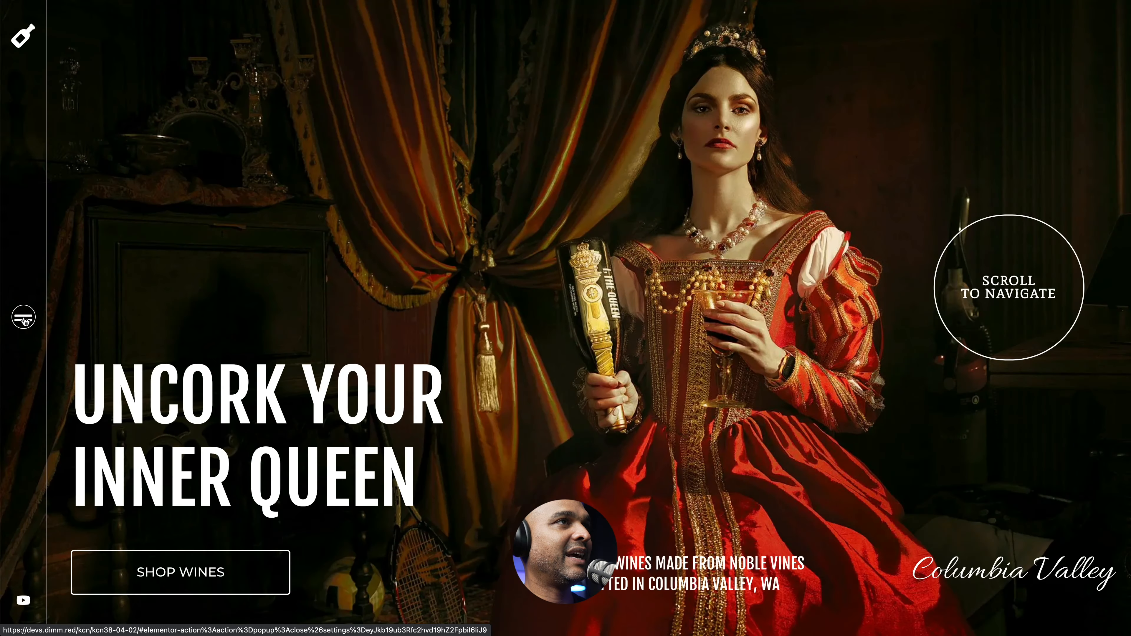
pyautogui.click(24, 319)
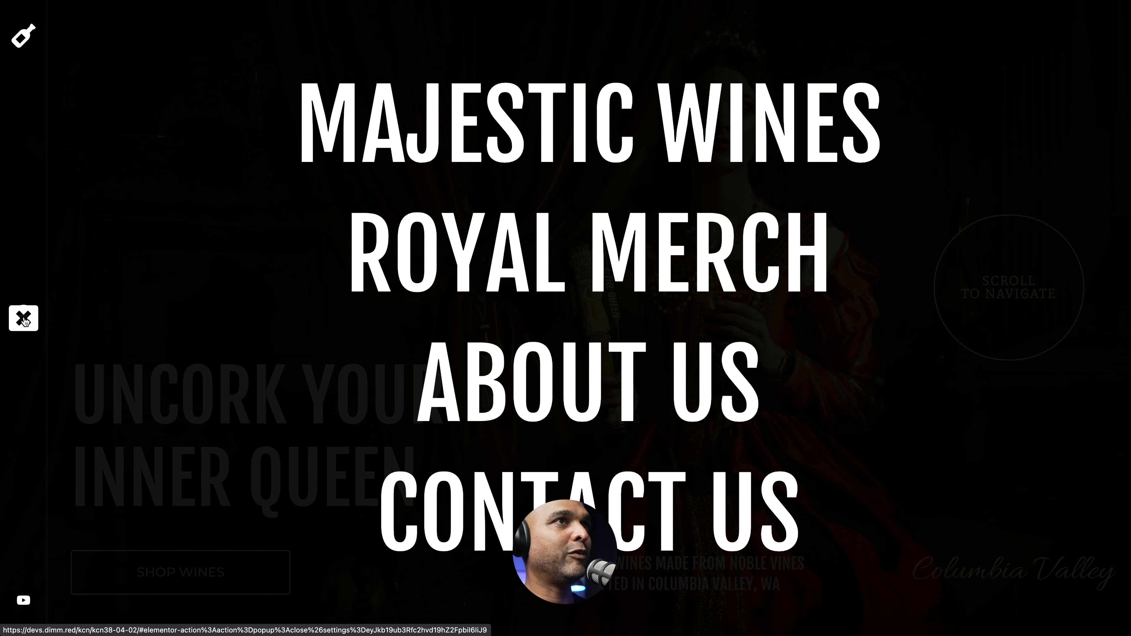
pyautogui.click(23, 319)
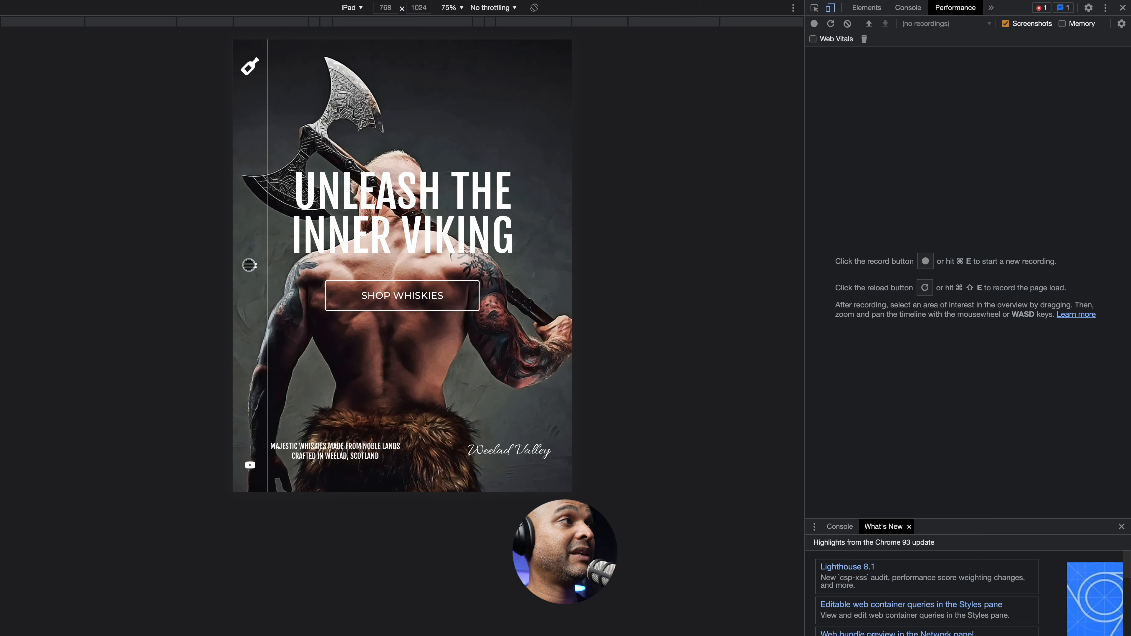
# - Test opening and closing the navigation menu on the Vikings page in the iPad and iPhone 6/7/8 Plus previews
pyautogui.click(250, 265)
pyautogui.click(250, 265)
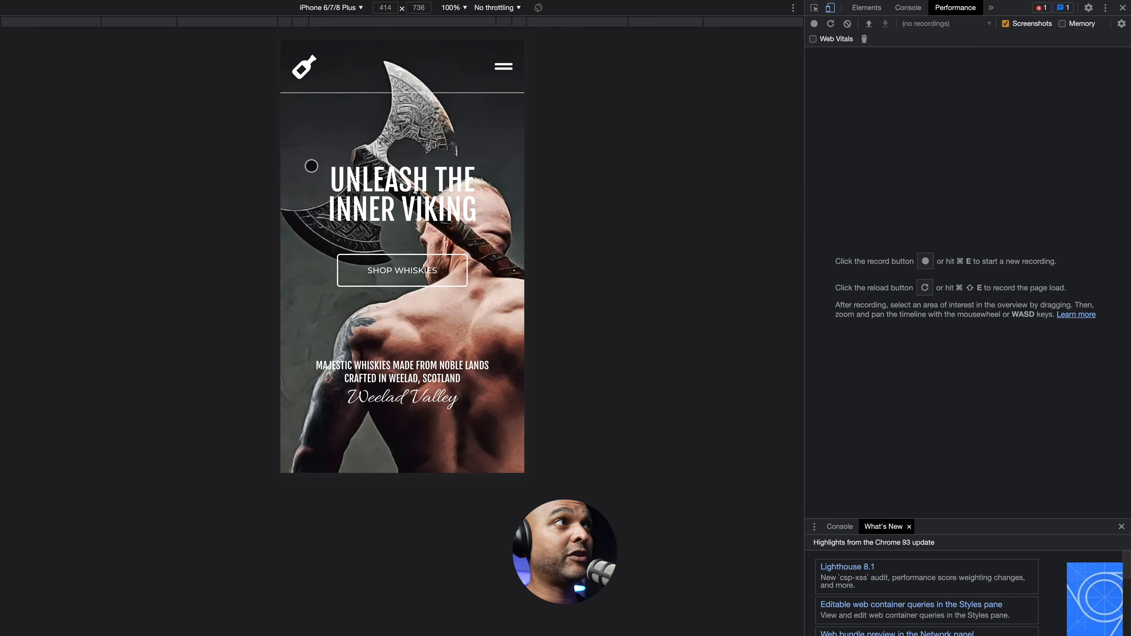
pyautogui.click(497, 72)
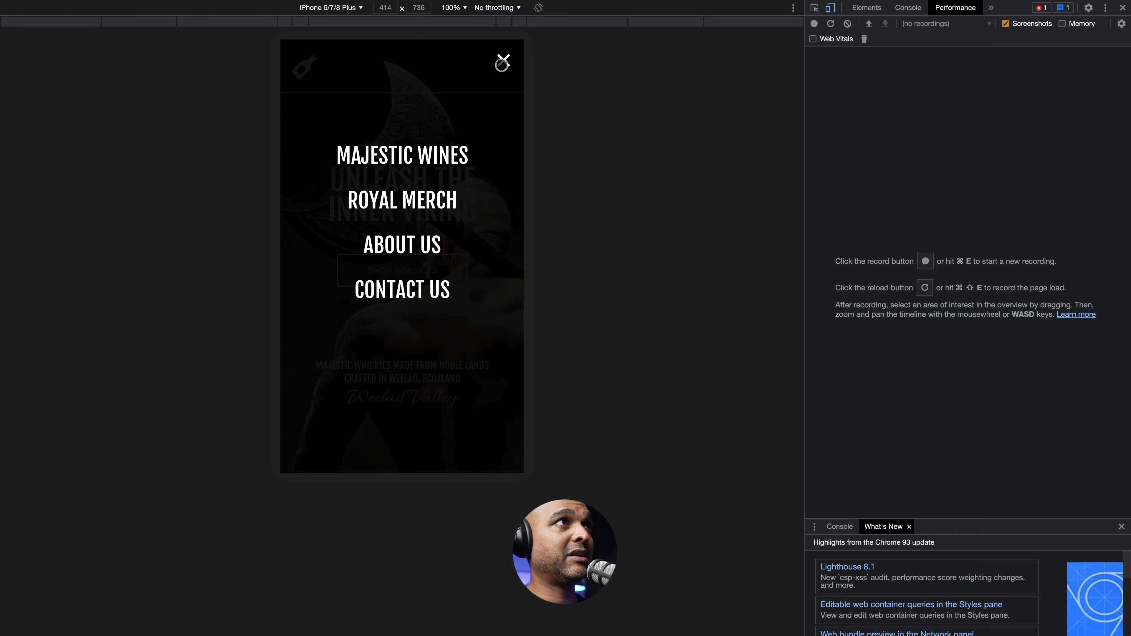
pyautogui.click(502, 64)
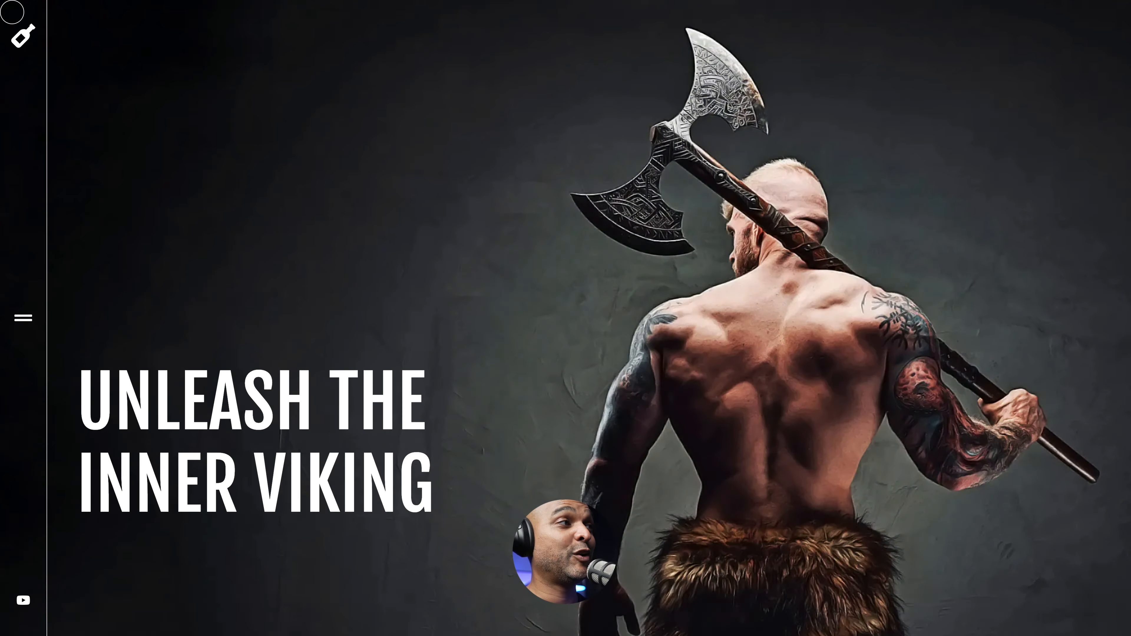
# - Scroll the desktop Vikings page from the opening slide to the whisky bottles to review the custom circle cursor
pyautogui.scroll(-3, 980, 298)
pyautogui.scroll(-5, 712, 290)
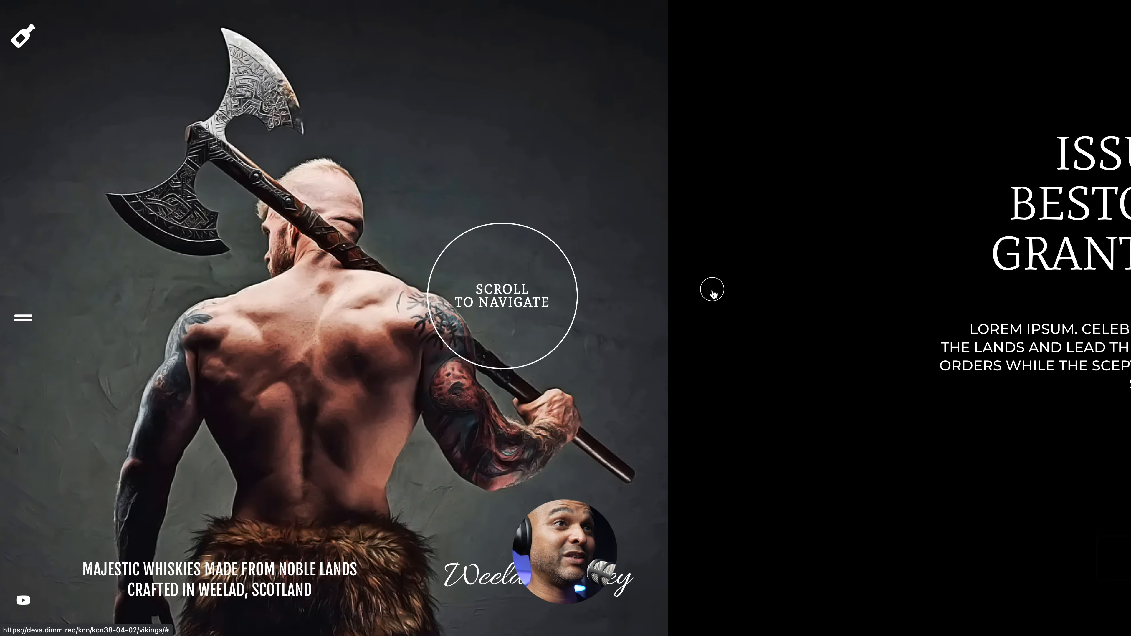
pyautogui.scroll(-5, 712, 289)
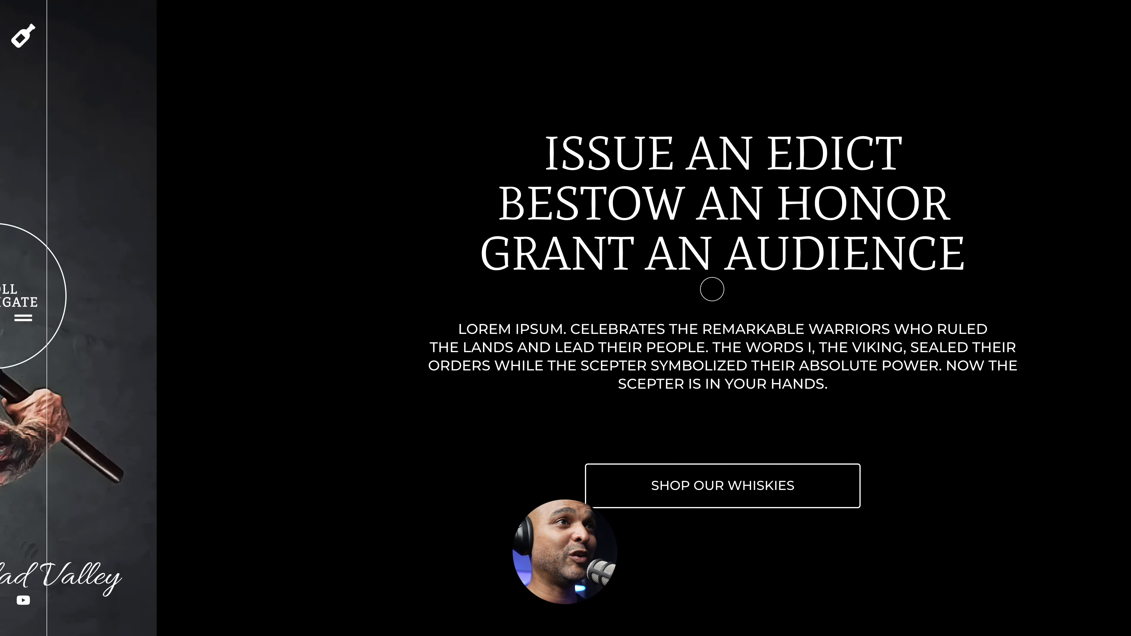
pyautogui.scroll(-5, 713, 289)
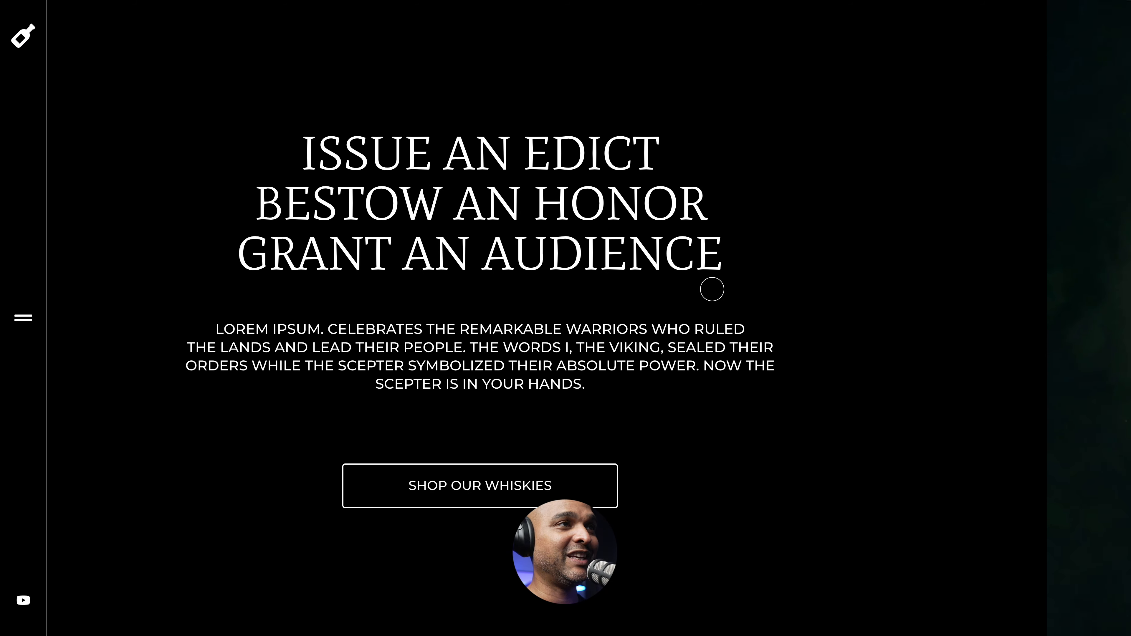
pyautogui.scroll(-5, 712, 289)
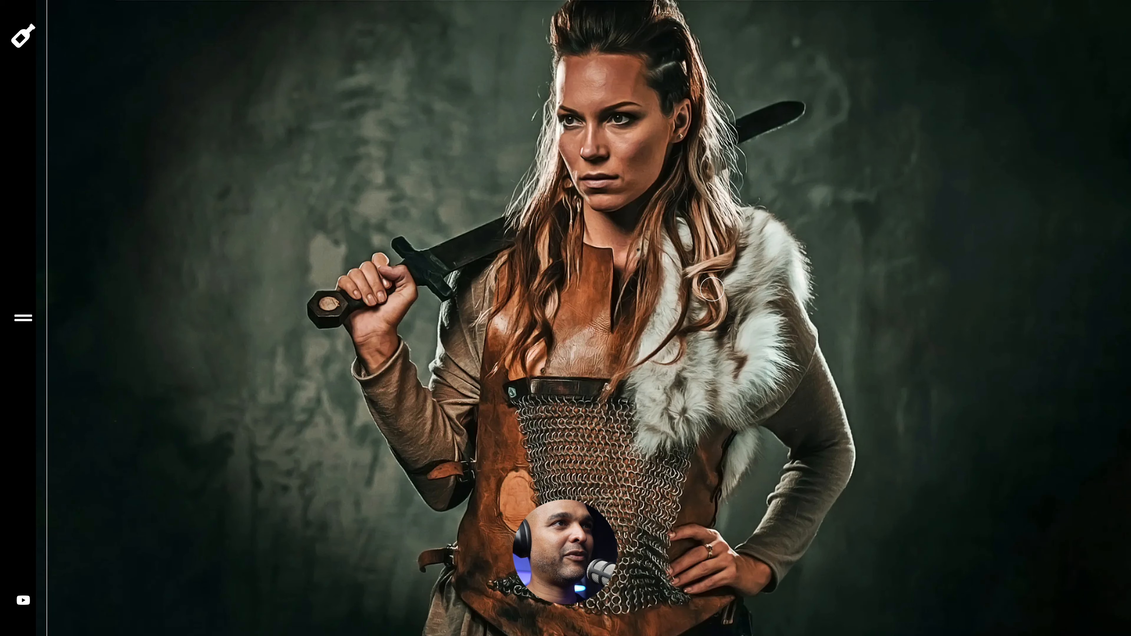
pyautogui.scroll(-5, 712, 290)
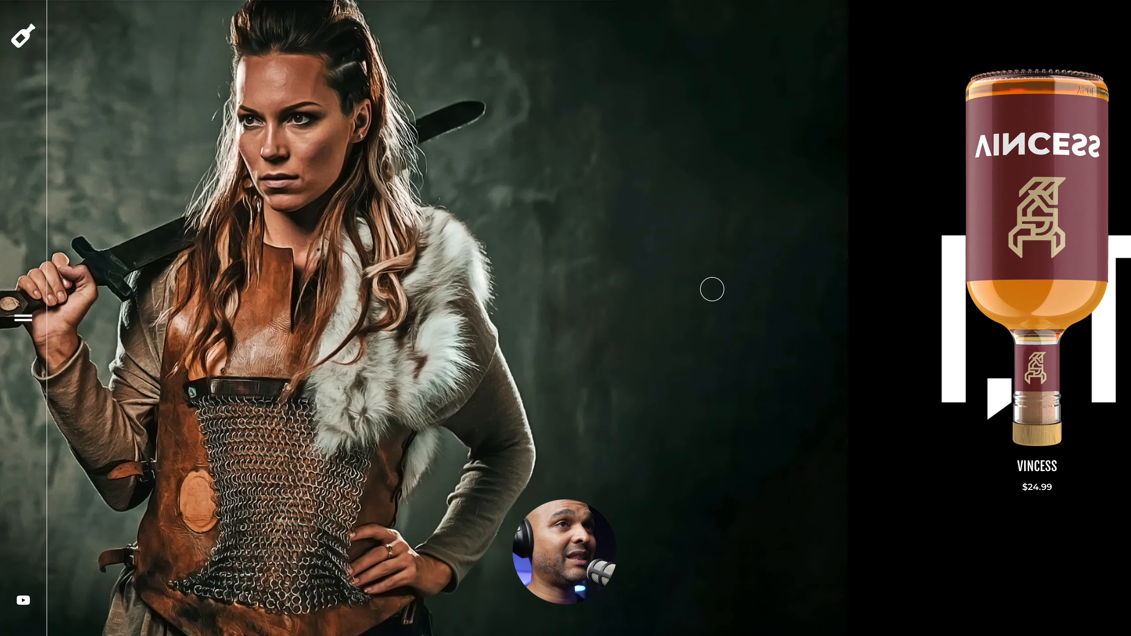
pyautogui.scroll(-2, 712, 289)
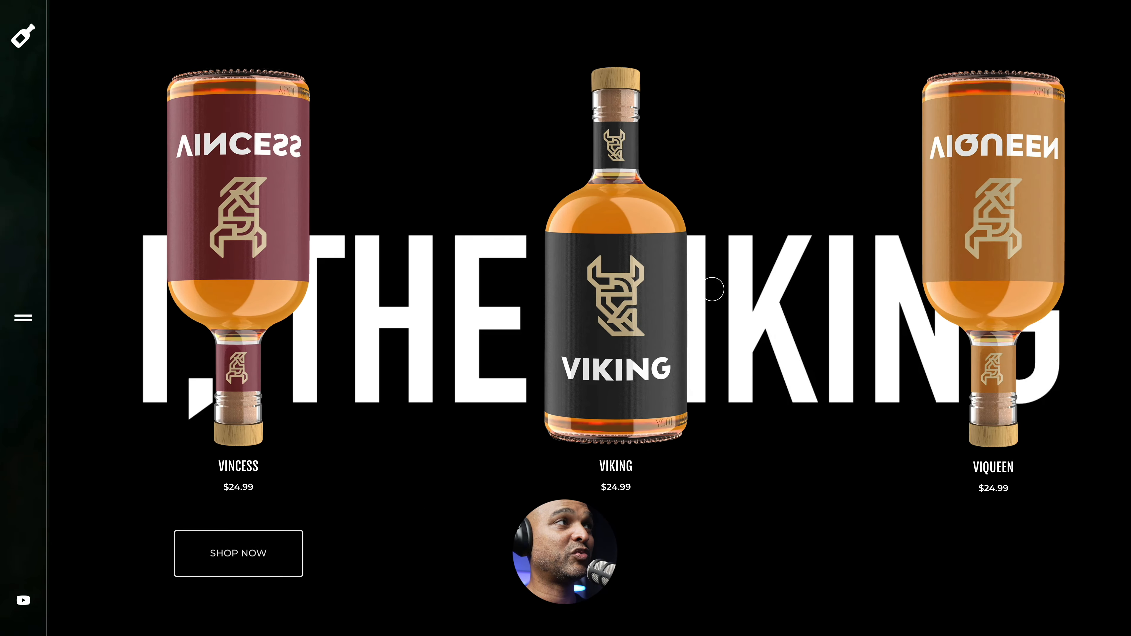